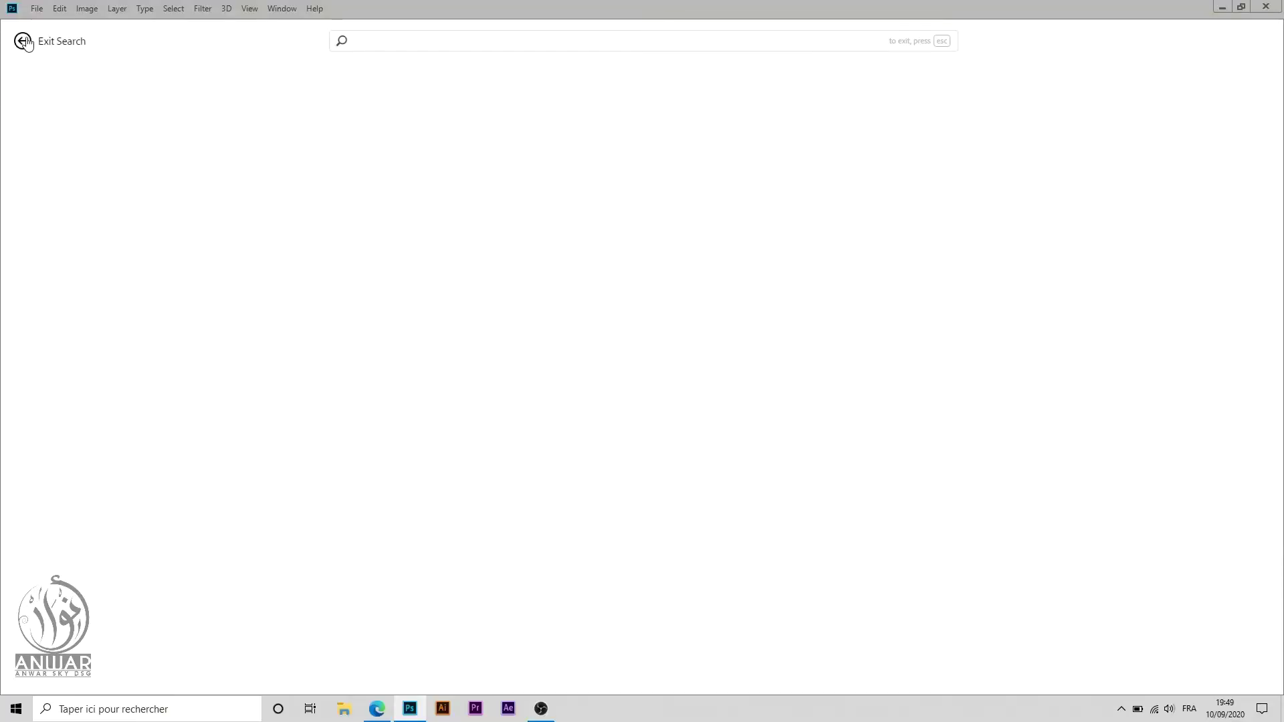
Step: Create a new 1920 × 1080 px document from the Web Large preset
{"action": "left_click", "coordinate": [36, 10]}
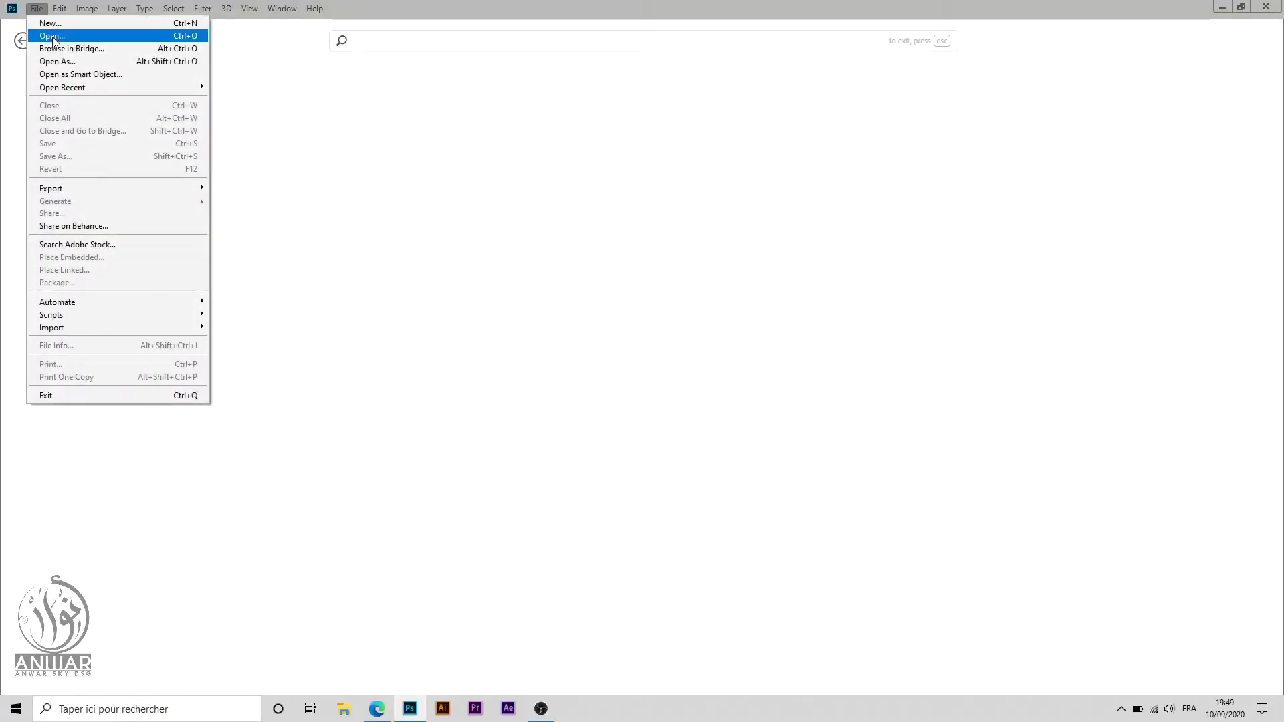
{"action": "left_click", "coordinate": [57, 24]}
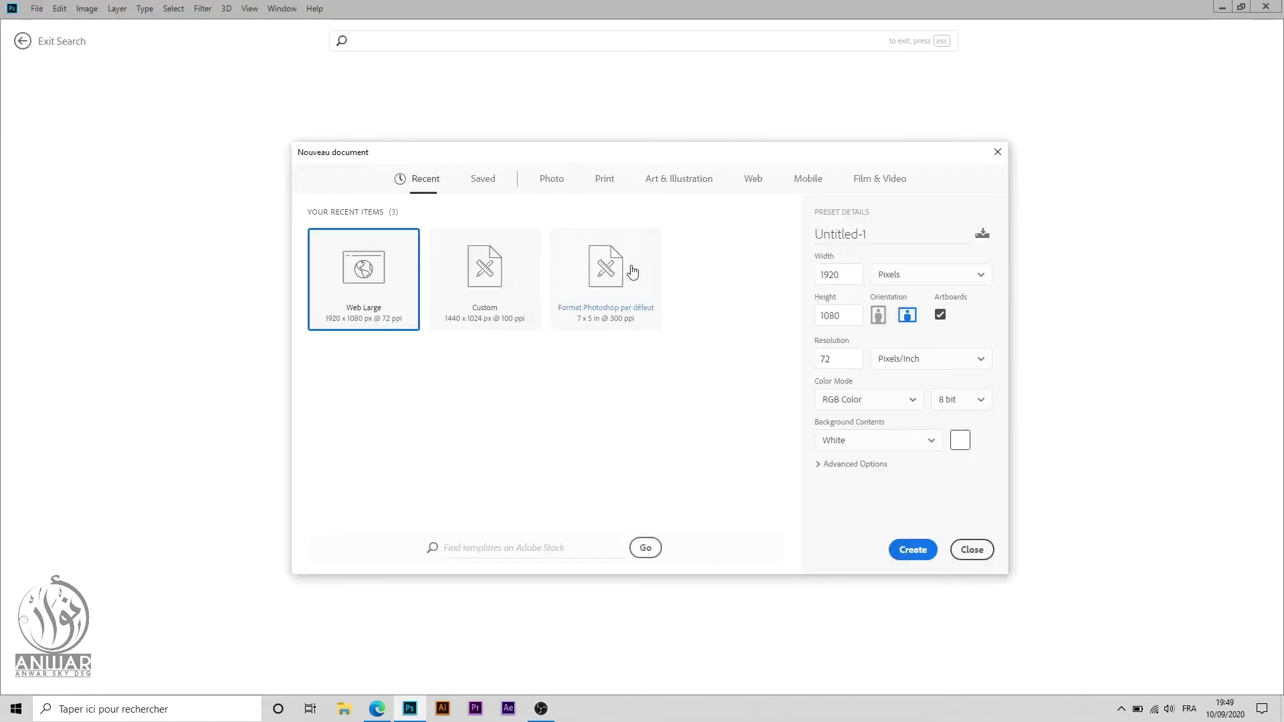
{"action": "left_click", "coordinate": [758, 187]}
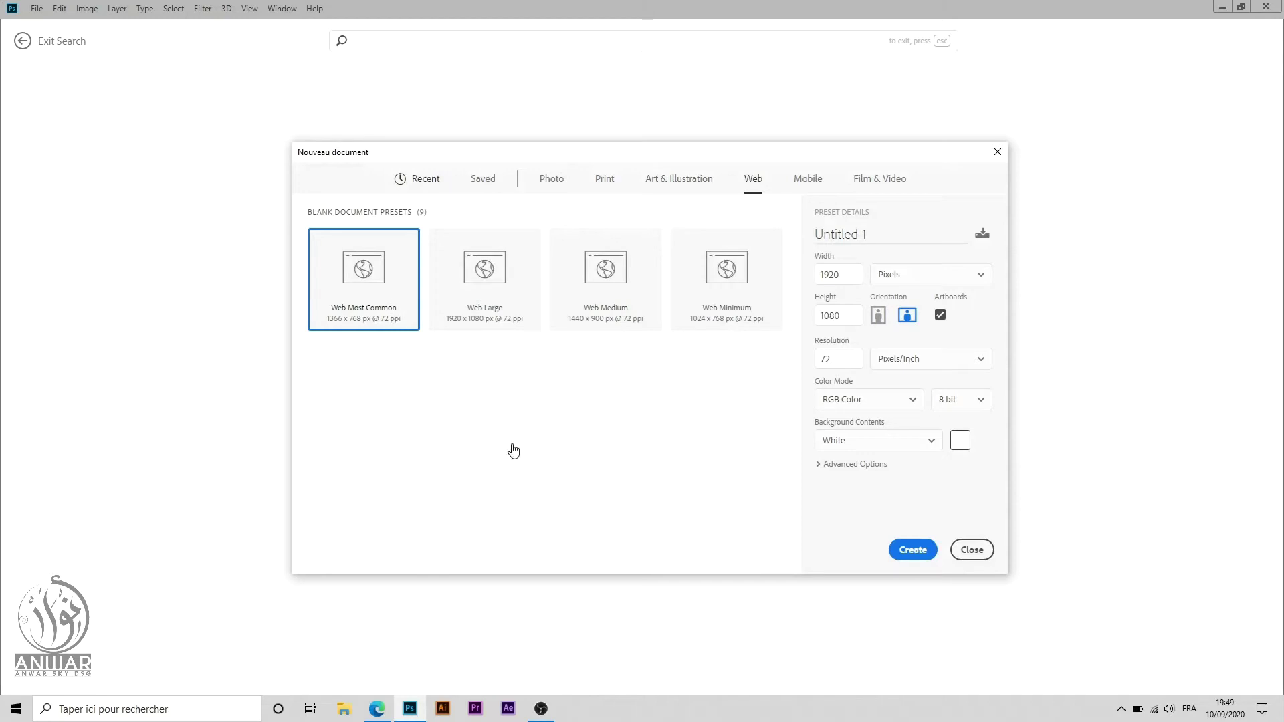
{"action": "left_click", "coordinate": [480, 287]}
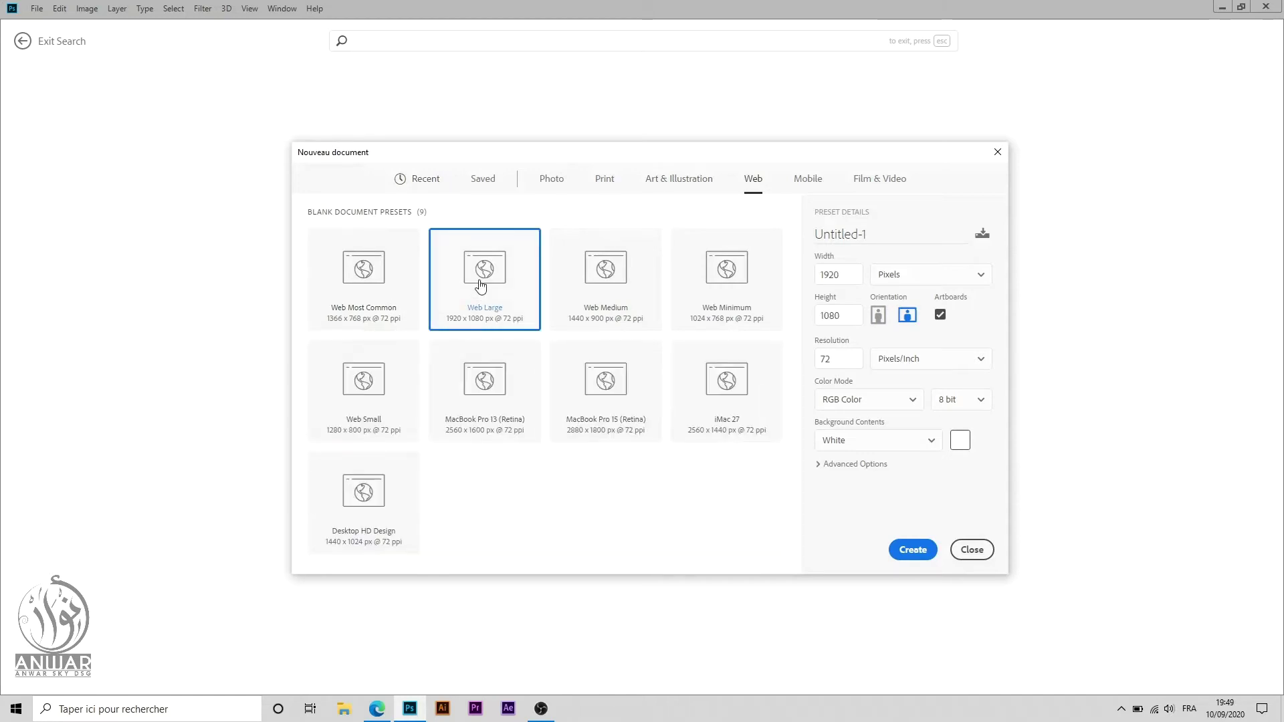
{"action": "left_click", "coordinate": [909, 555]}
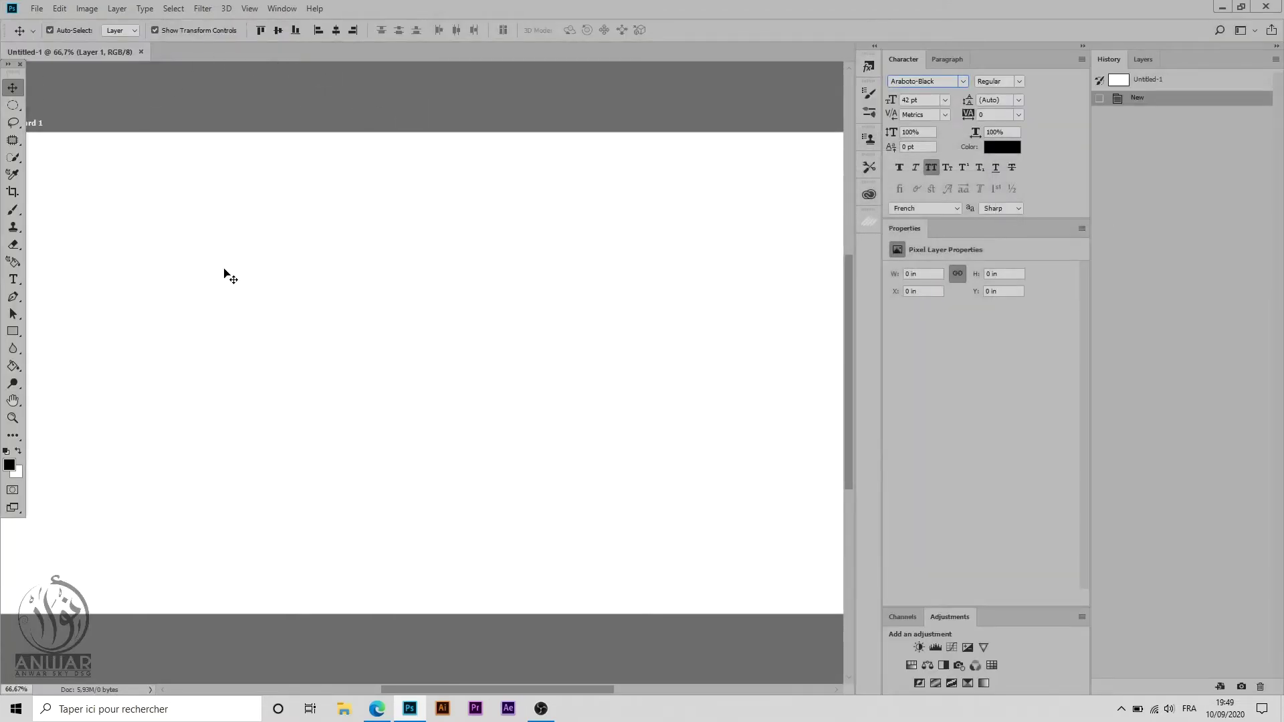
Step: Pan and zoom out to 50% so the whole blank Artboard 1 is visible
{"action": "mouse_move", "coordinate": [315, 318]}
{"action": "left_mouse_down"}
{"action": "mouse_move", "coordinate": [336, 334]}
{"action": "mouse_move", "coordinate": [317, 323]}
{"action": "left_mouse_up"}
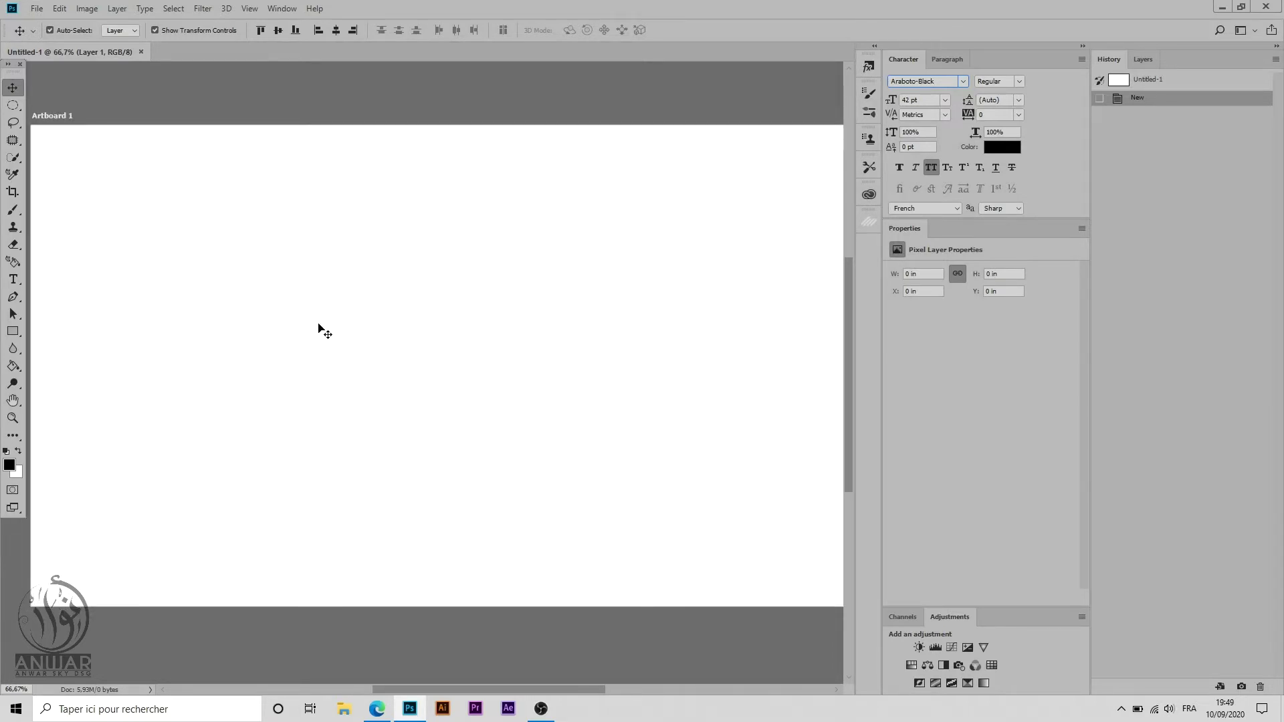
{"action": "key", "text": "ctrl+minus"}
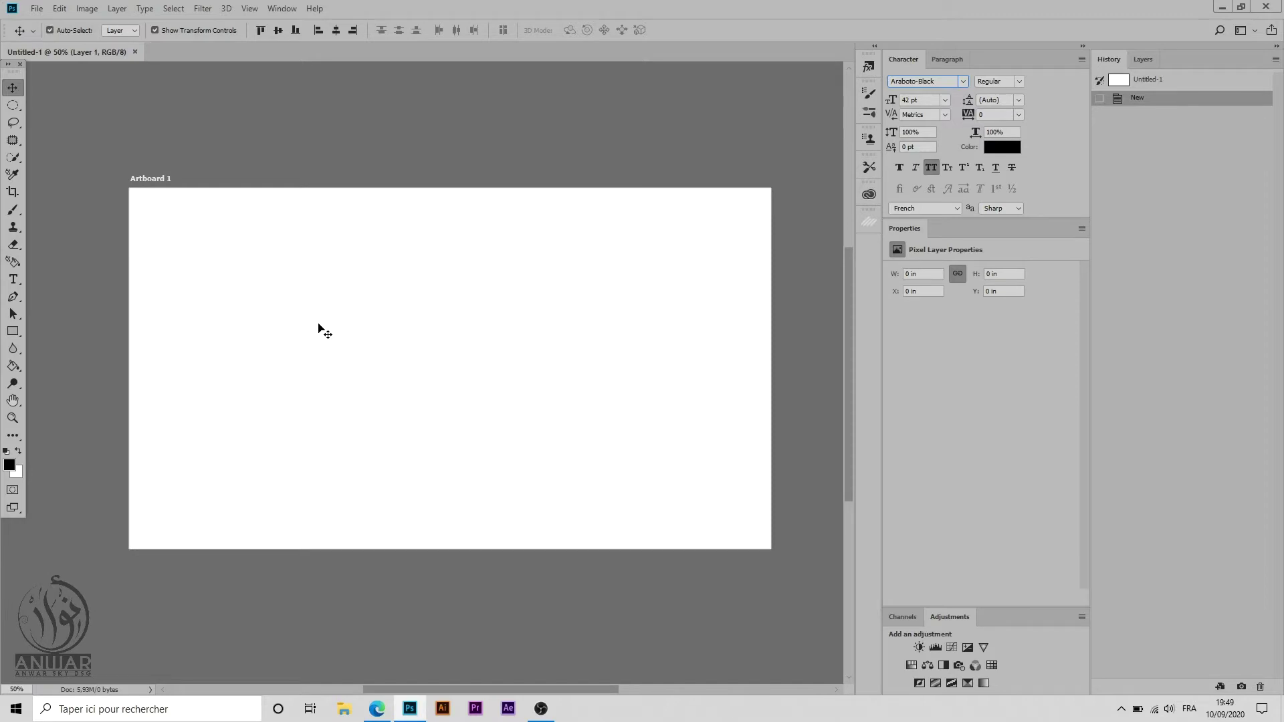
{"action": "left_click", "coordinate": [37, 9]}
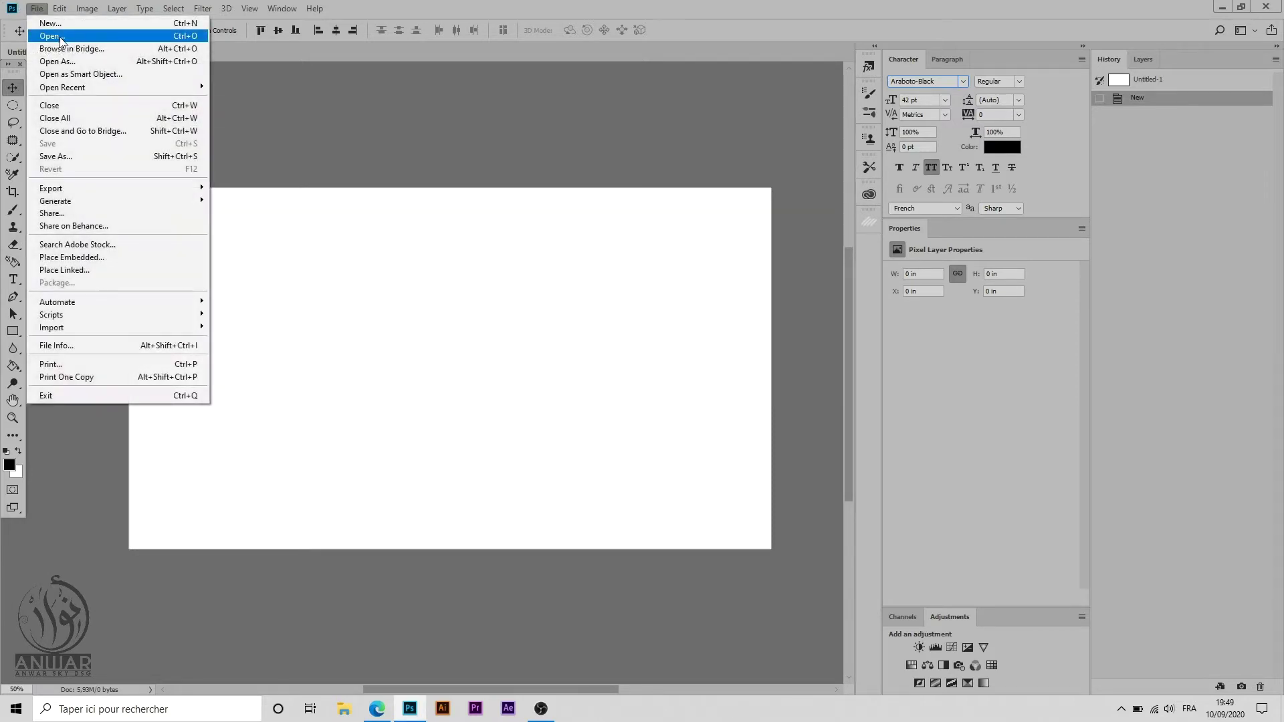
Step: Open the sky-and-clouds photo pexels-pixabay-258149.jpg
{"action": "left_click", "coordinate": [60, 39]}
{"action": "left_click", "coordinate": [363, 196]}
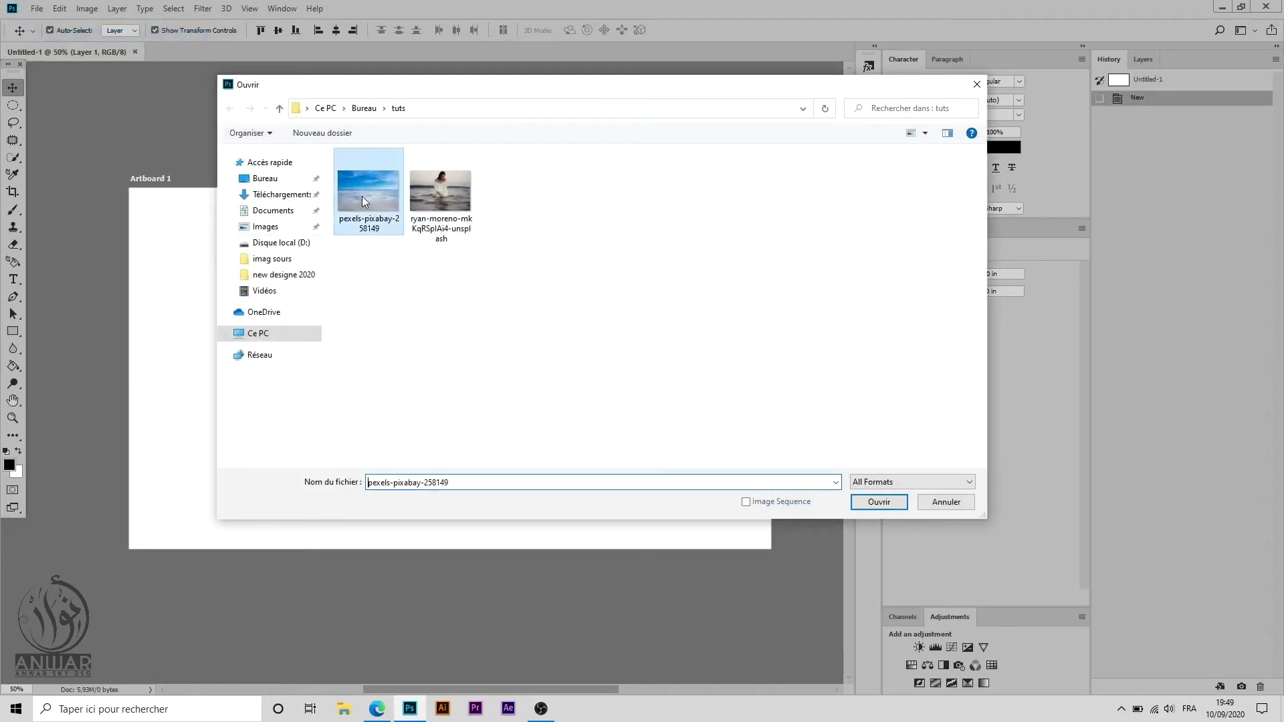
{"action": "left_click", "coordinate": [883, 503]}
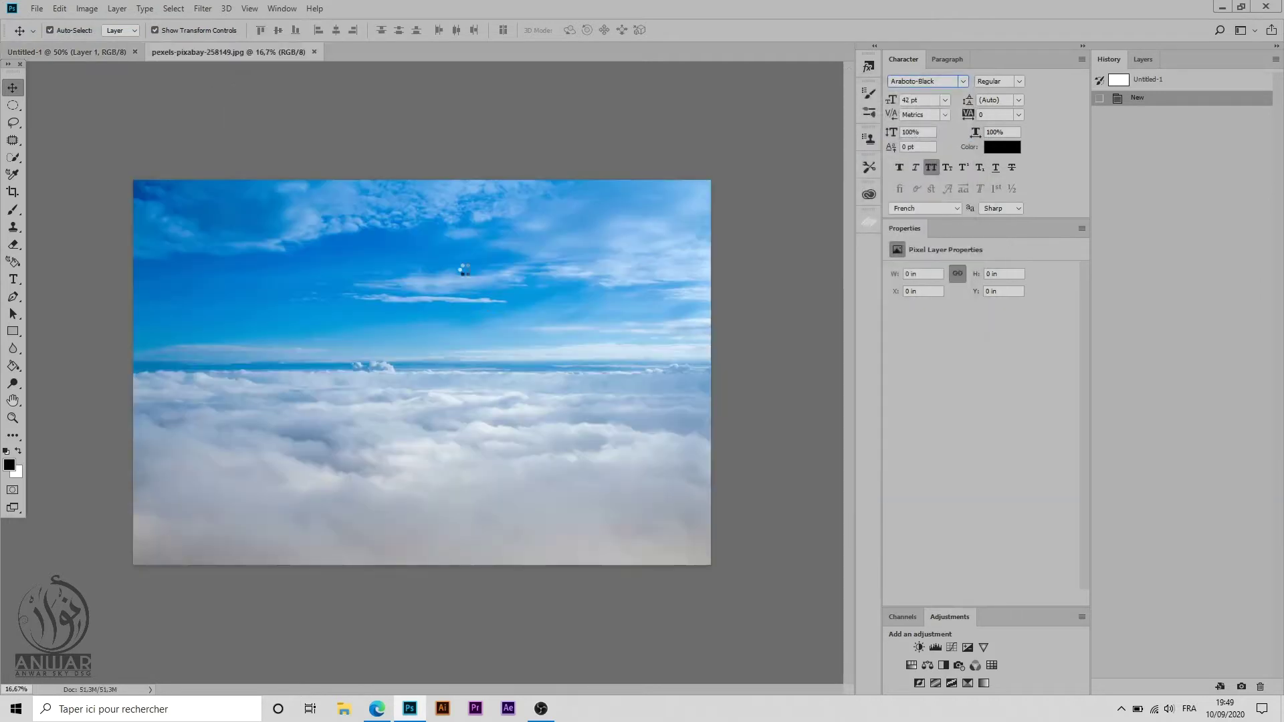
Step: Drag the clouds photo onto Artboard 1 as Layer 2 and close its source window
{"action": "left_click_drag", "start_coordinate": [240, 60], "coordinate": [442, 174]}
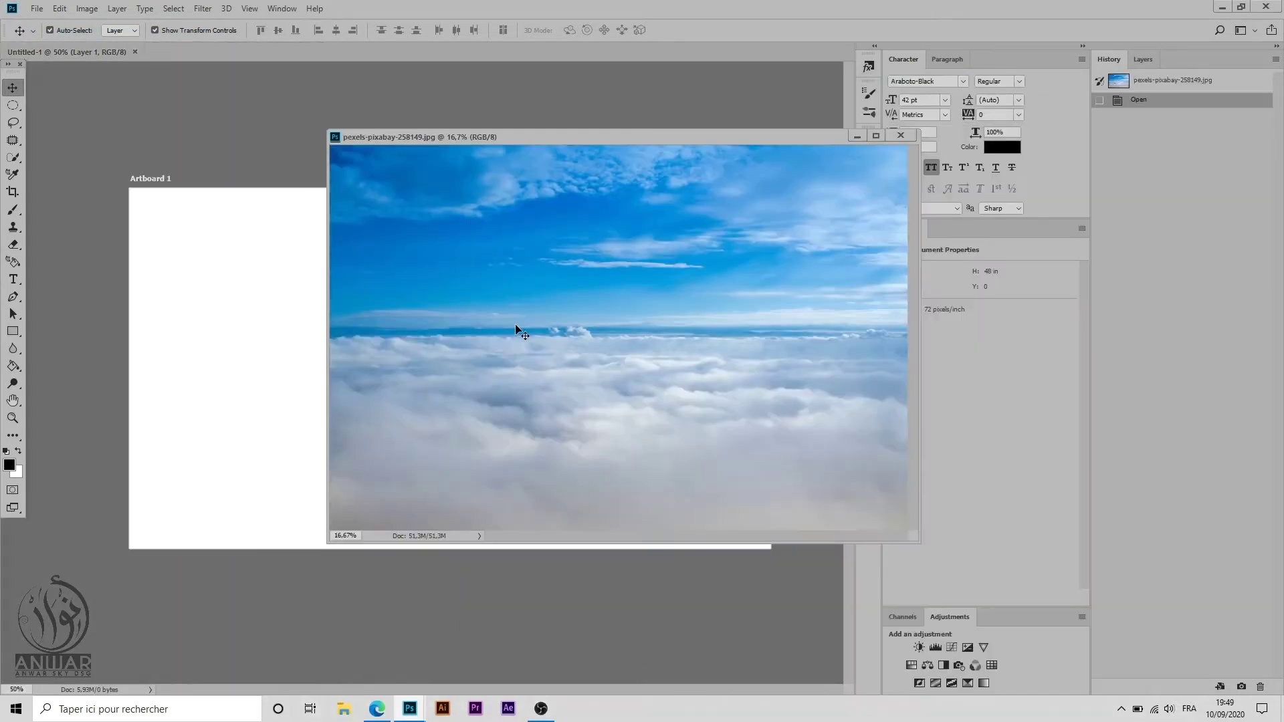
{"action": "left_click_drag", "start_coordinate": [515, 324], "coordinate": [248, 351]}
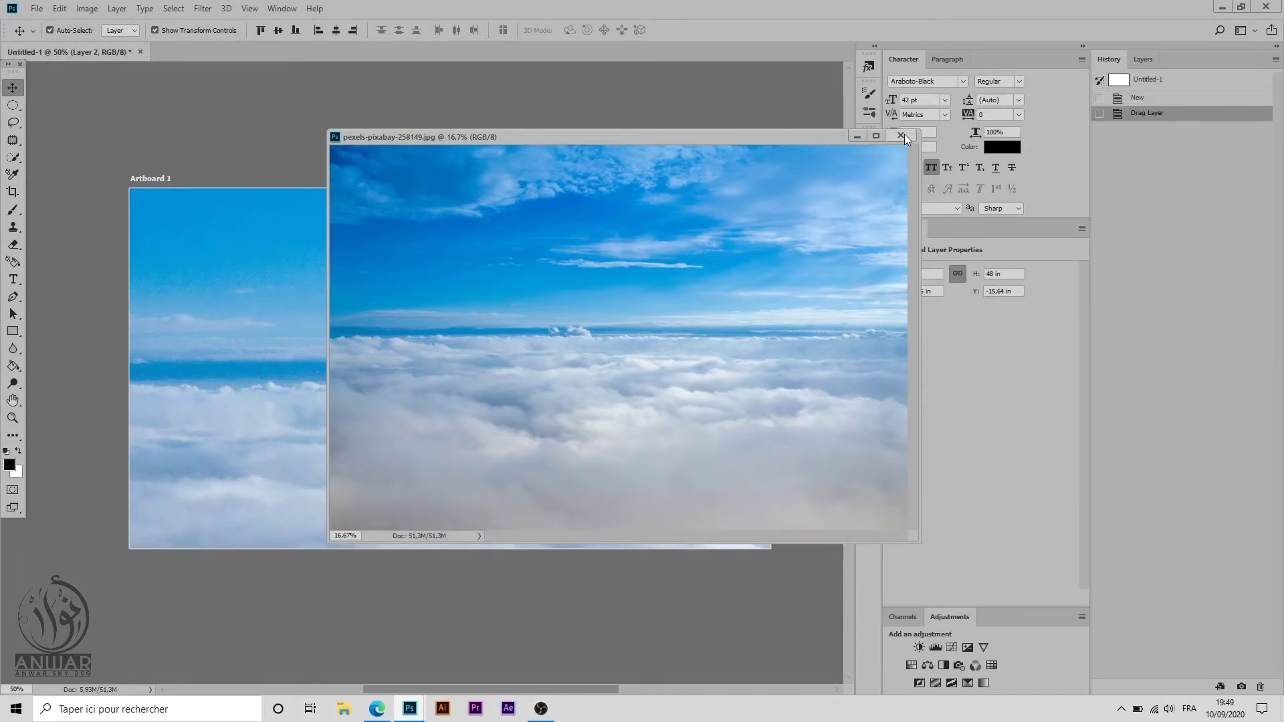
{"action": "left_click", "coordinate": [900, 135]}
{"action": "left_click_drag", "start_coordinate": [577, 290], "coordinate": [533, 372]}
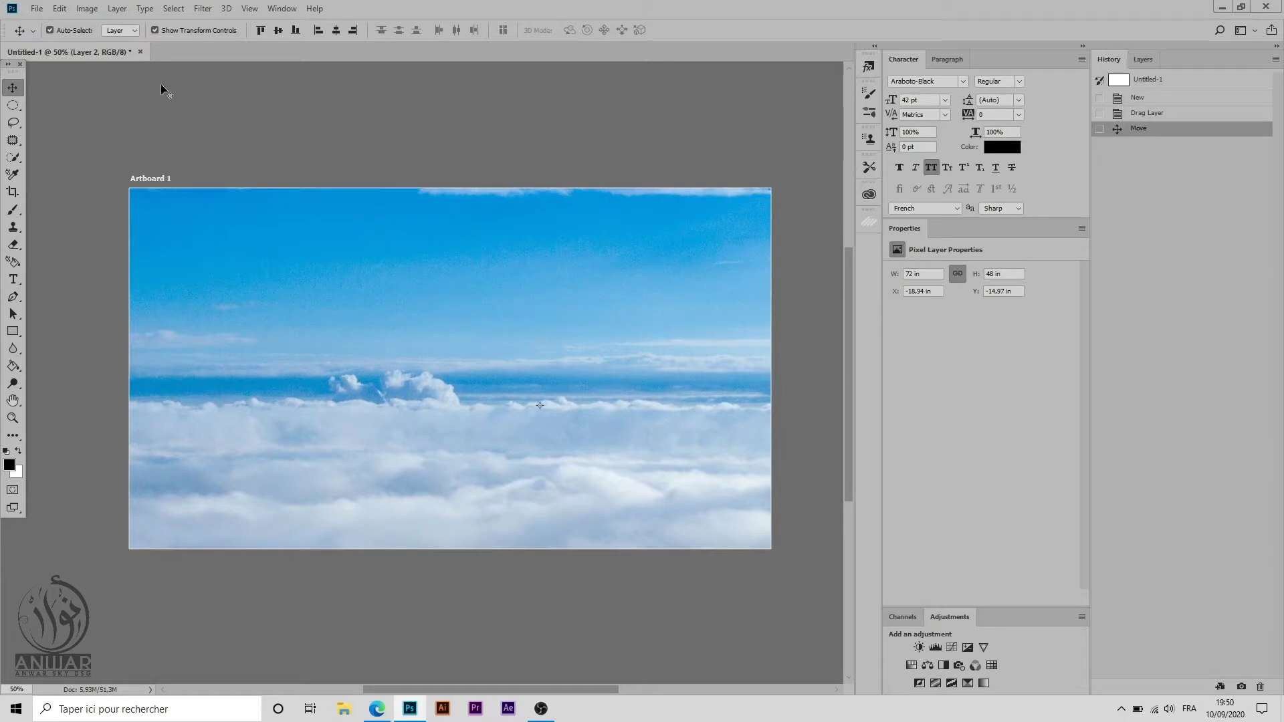
{"action": "key", "text": "ctrl+t"}
Step: Scale the clouds layer proportionally to 50%, then down to 34%
{"action": "left_click", "coordinate": [228, 31]}
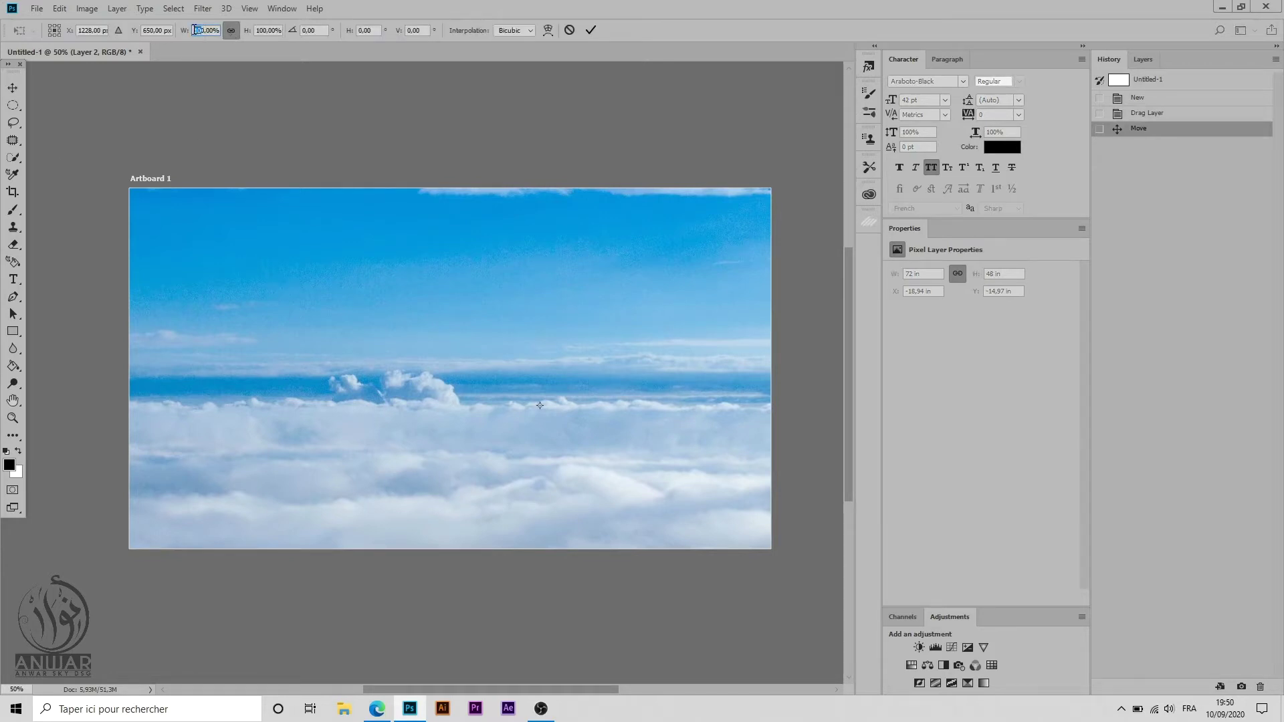
{"action": "type", "text": "50"}
{"action": "key", "text": "Return"}
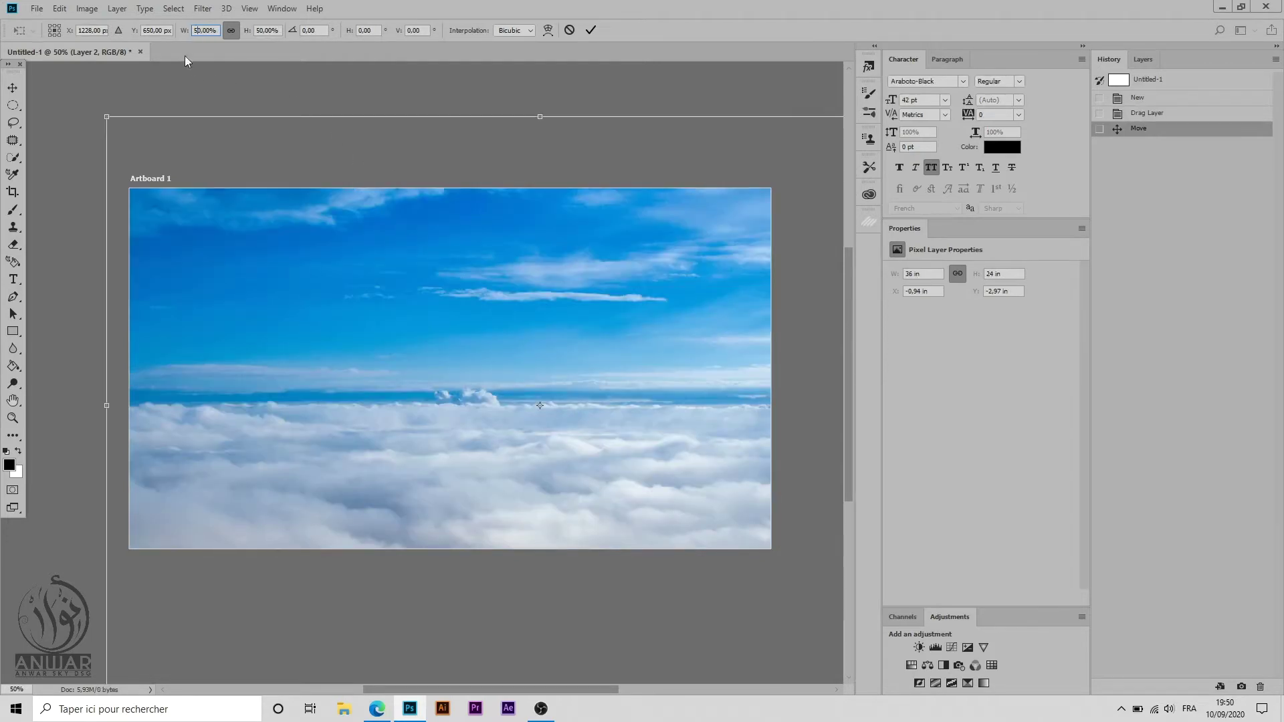
{"action": "key", "text": "Down"}
{"action": "key", "text": "Down"}
{"action": "key", "text": "Down"}
{"action": "key", "text": "Down"}
{"action": "key", "text": "Down"}
{"action": "key", "text": "Down"}
{"action": "key", "text": "Down"}
{"action": "key", "text": "Down"}
{"action": "key", "text": "Down"}
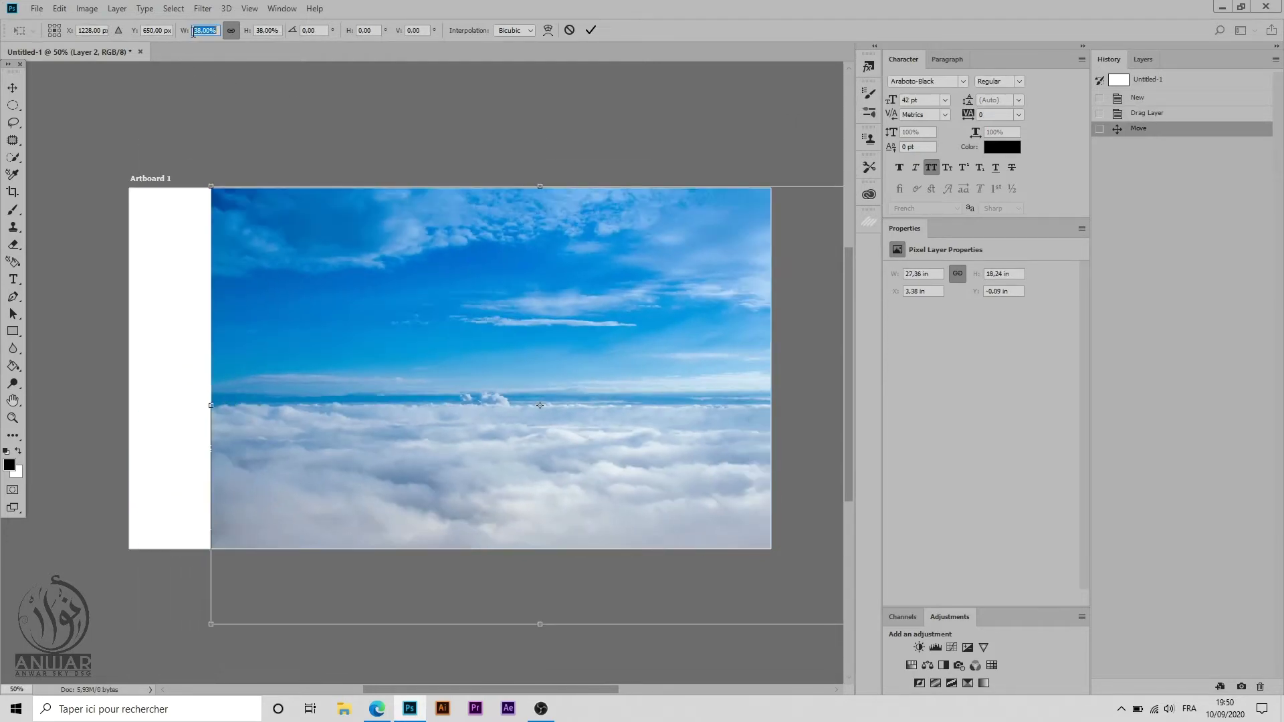
{"action": "key", "text": "Down"}
{"action": "key", "text": "Down"}
{"action": "key", "text": "Down"}
Step: Snap the clouds to the artboard corner and stretch them to fill it exactly (26.67 × 15 in)
{"action": "left_click_drag", "start_coordinate": [606, 294], "coordinate": [527, 308]}
{"action": "left_click_drag", "start_coordinate": [719, 385], "coordinate": [771, 385]}
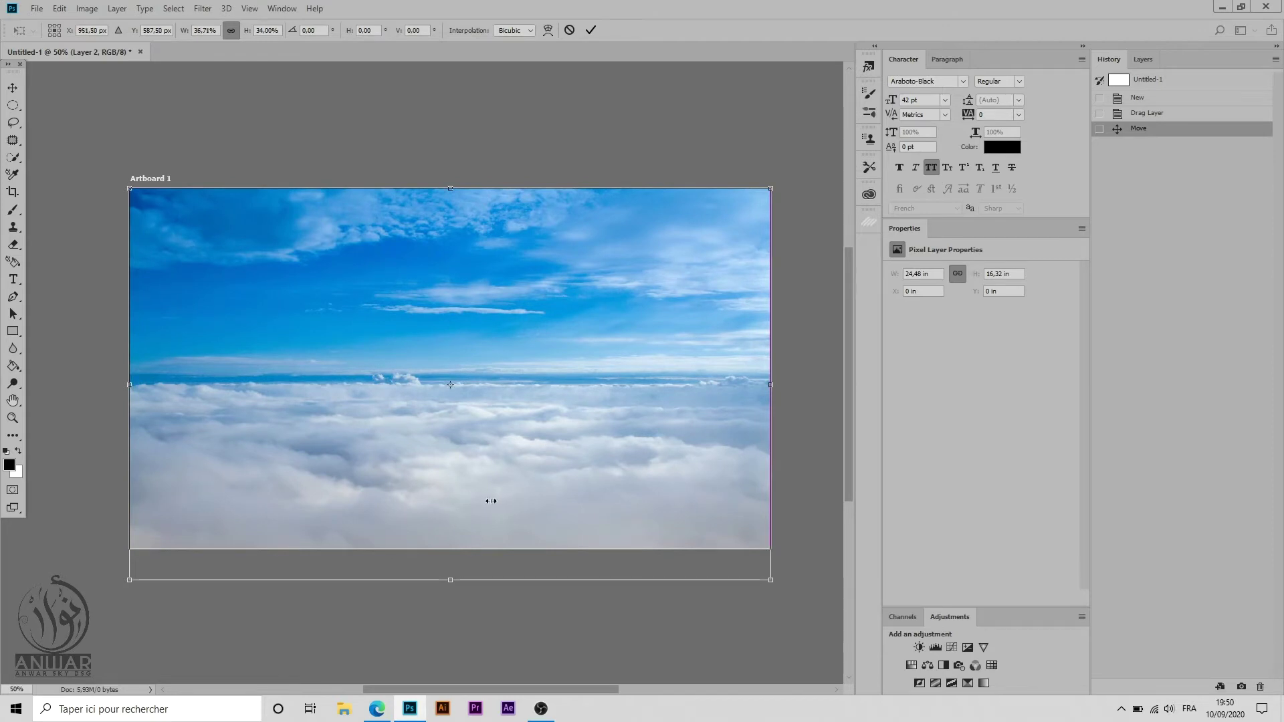
{"action": "left_click_drag", "start_coordinate": [459, 586], "coordinate": [450, 548]}
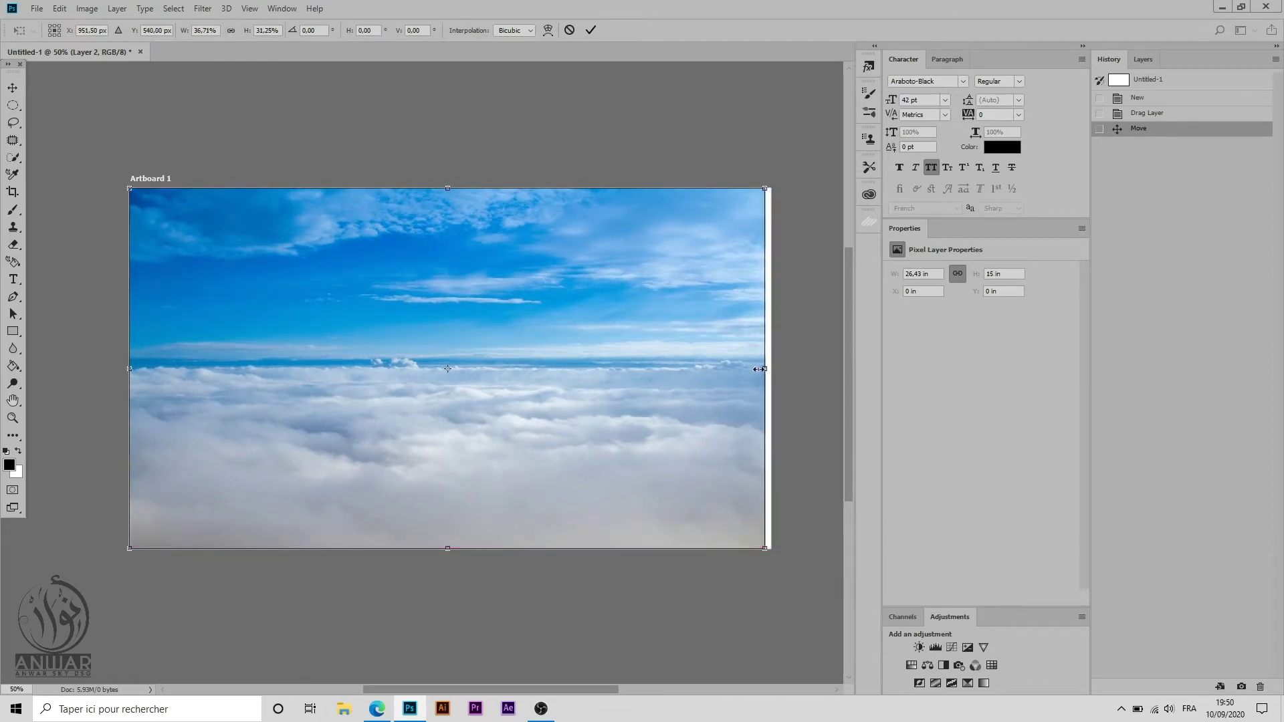
{"action": "left_click_drag", "start_coordinate": [762, 366], "coordinate": [770, 367]}
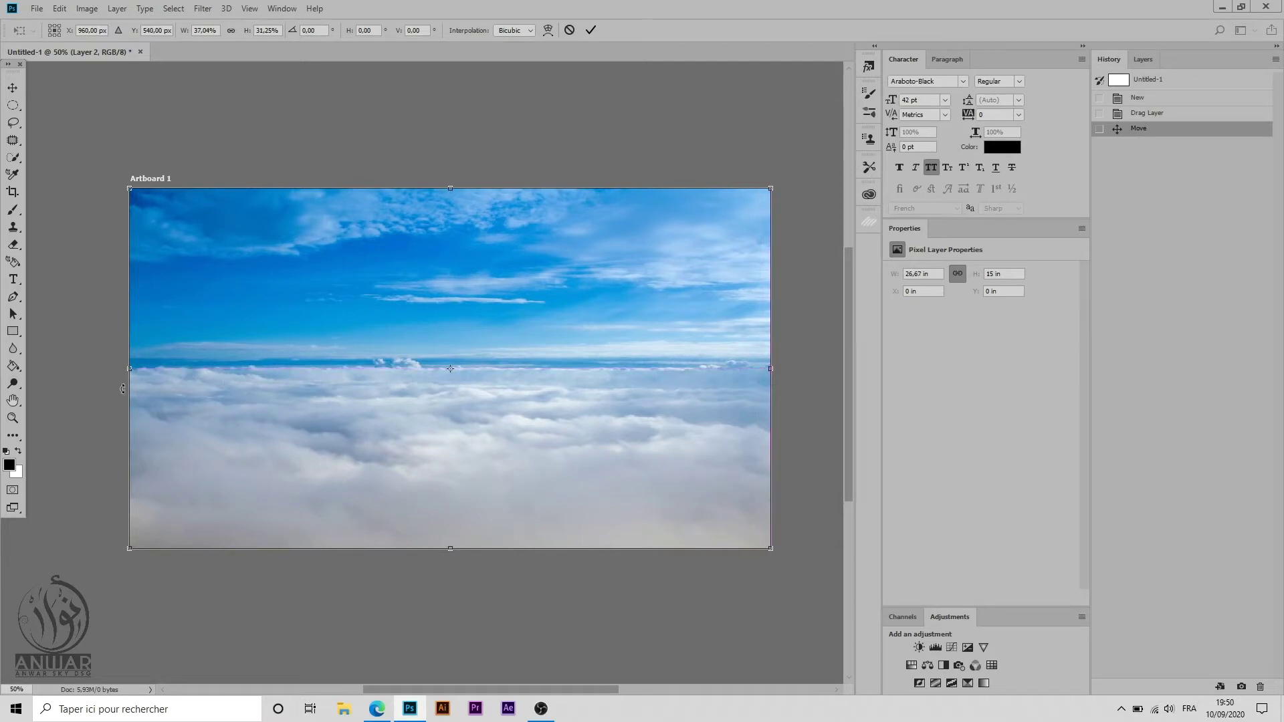
{"action": "key", "text": "Return"}
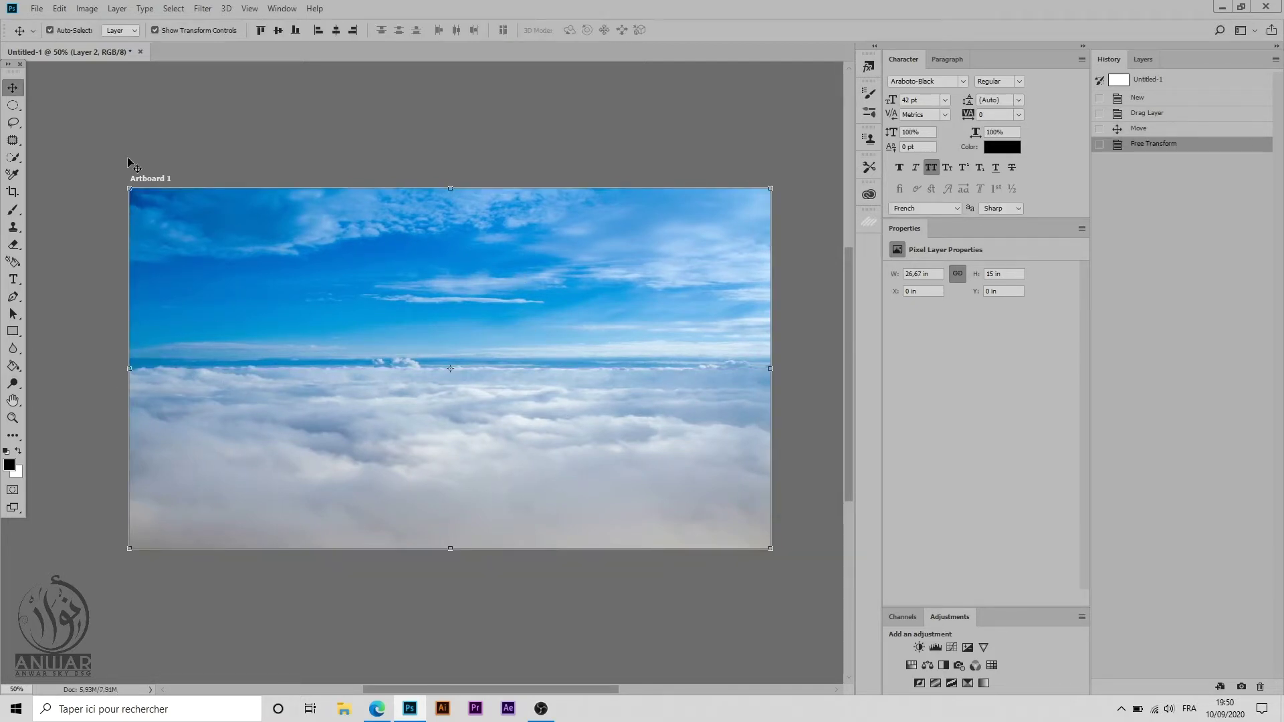
{"action": "left_click", "coordinate": [36, 8]}
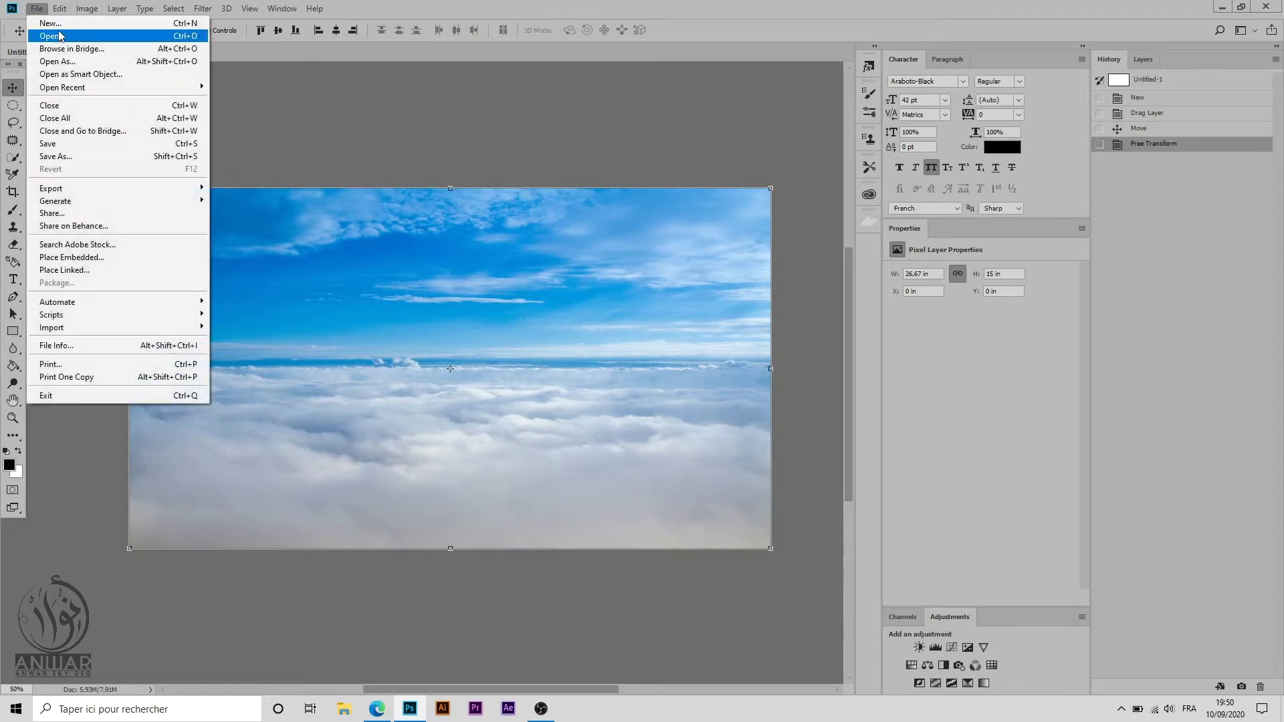
Step: Open the ryan-moreno photo of the woman and switch to the Magnetic Lasso Tool
{"action": "left_click", "coordinate": [60, 37]}
{"action": "left_click", "coordinate": [427, 190]}
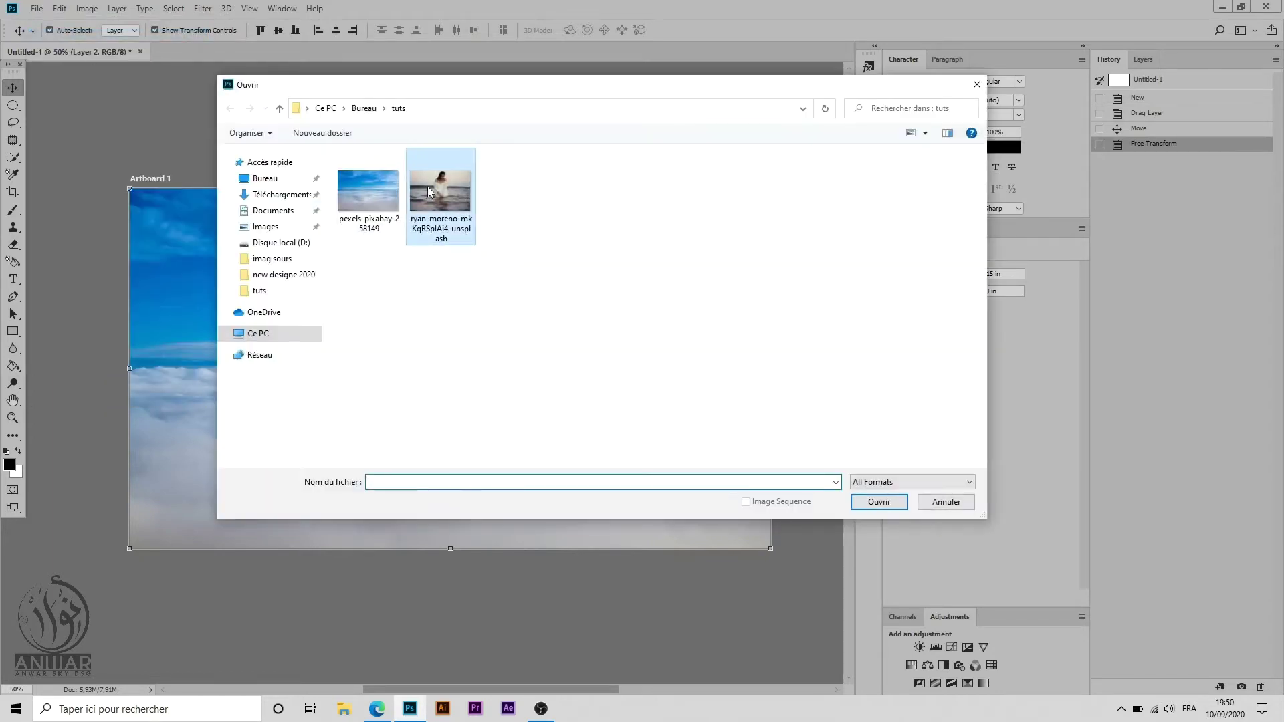
{"action": "left_click", "coordinate": [878, 502]}
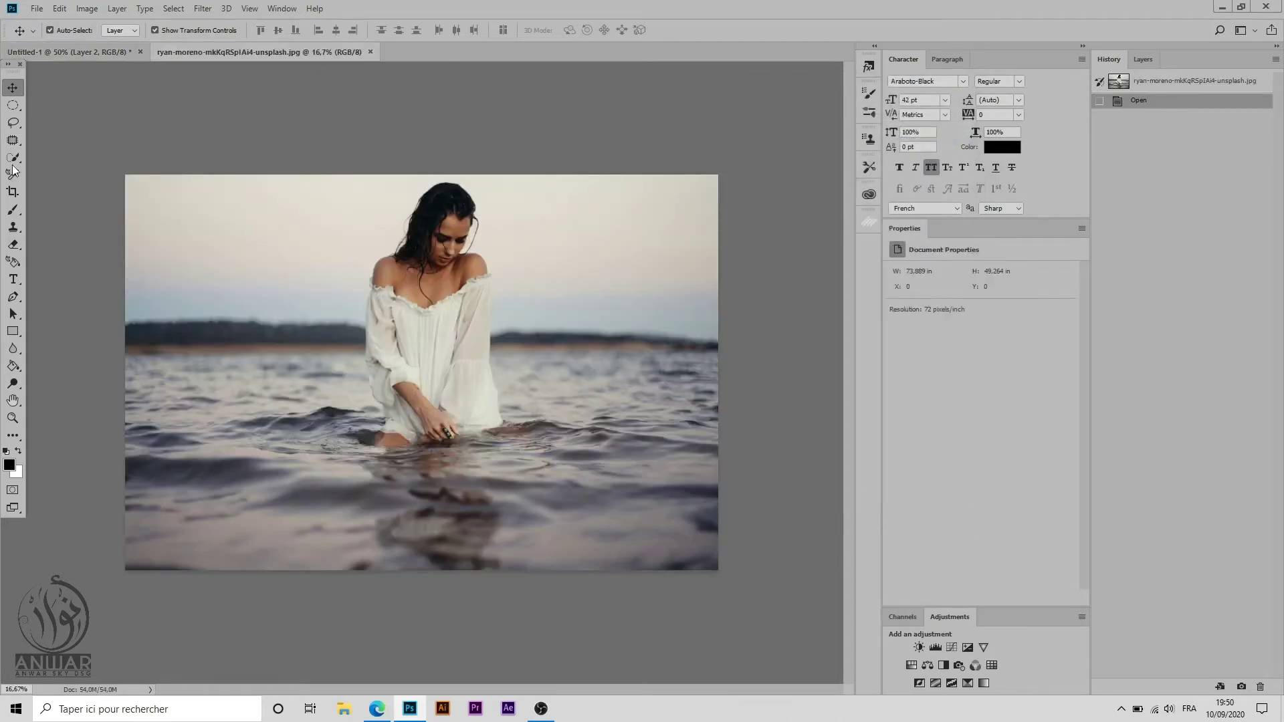
{"action": "left_click", "coordinate": [13, 123]}
{"action": "left_click", "coordinate": [50, 137]}
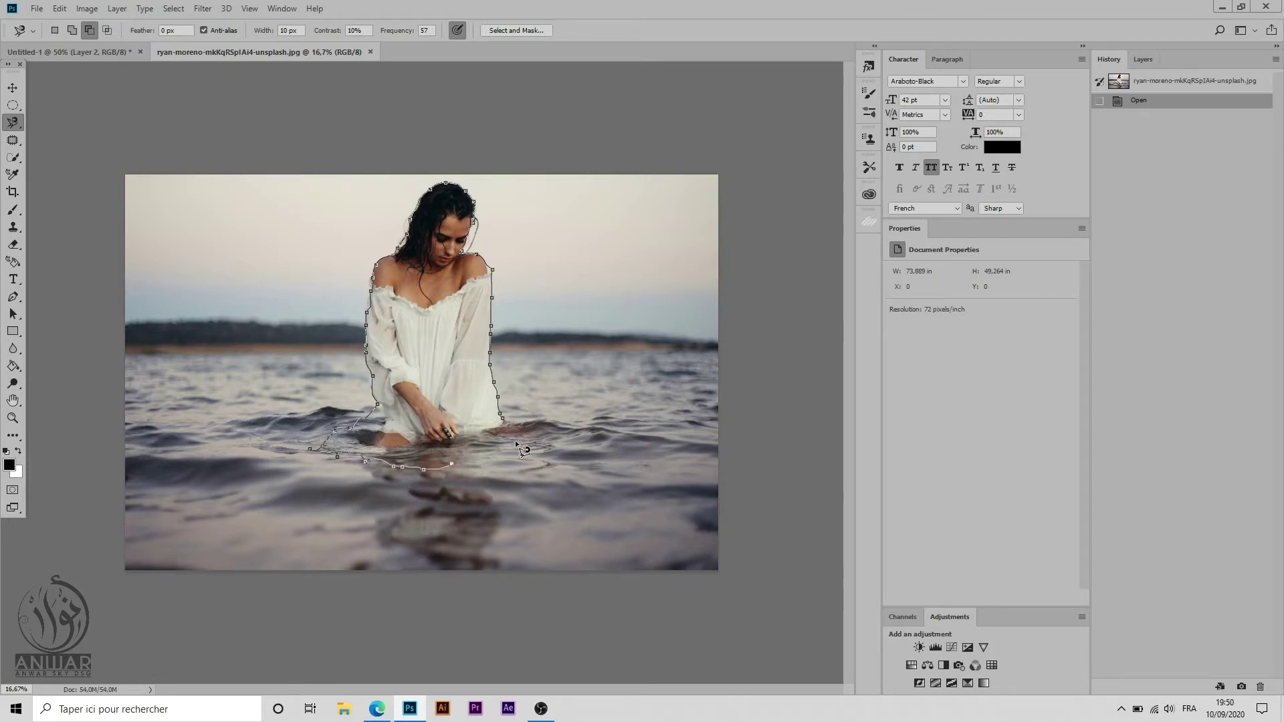
Step: Close the Magnetic Lasso outline around the woman and zoom in on her head and shoulders
{"action": "double_click", "coordinate": [502, 418]}
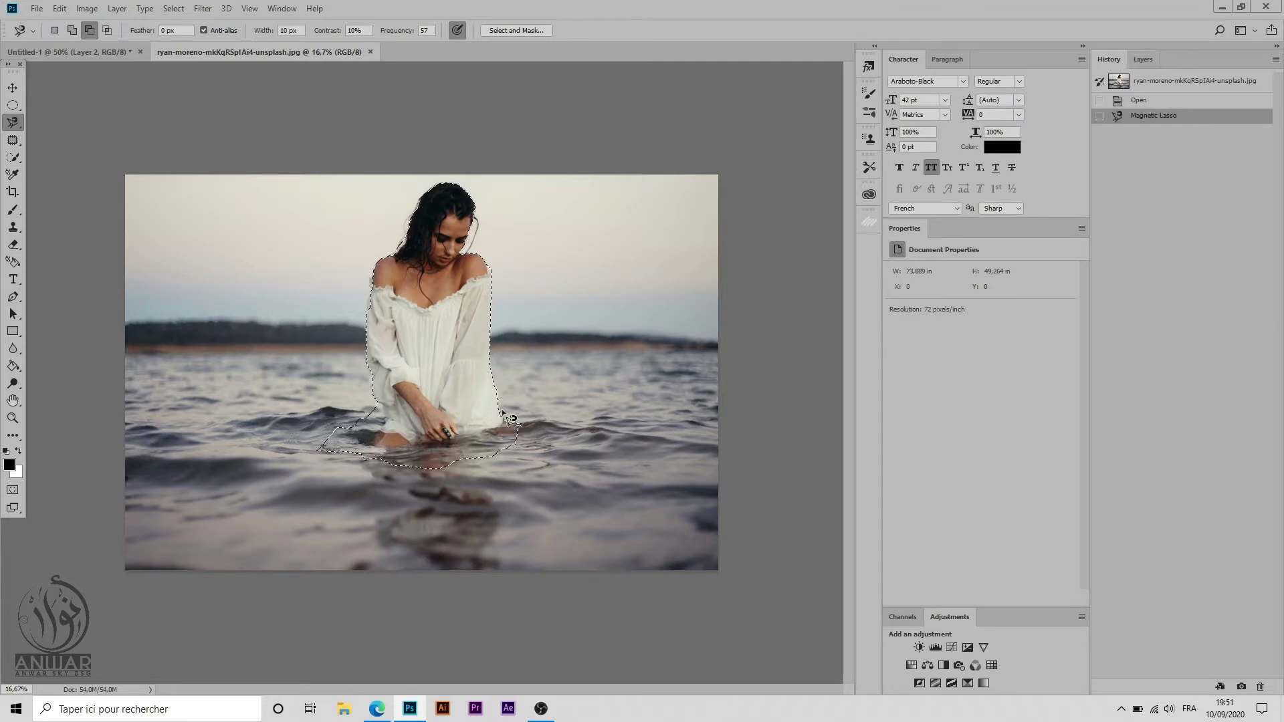
{"action": "key", "text": "ctrl+plus"}
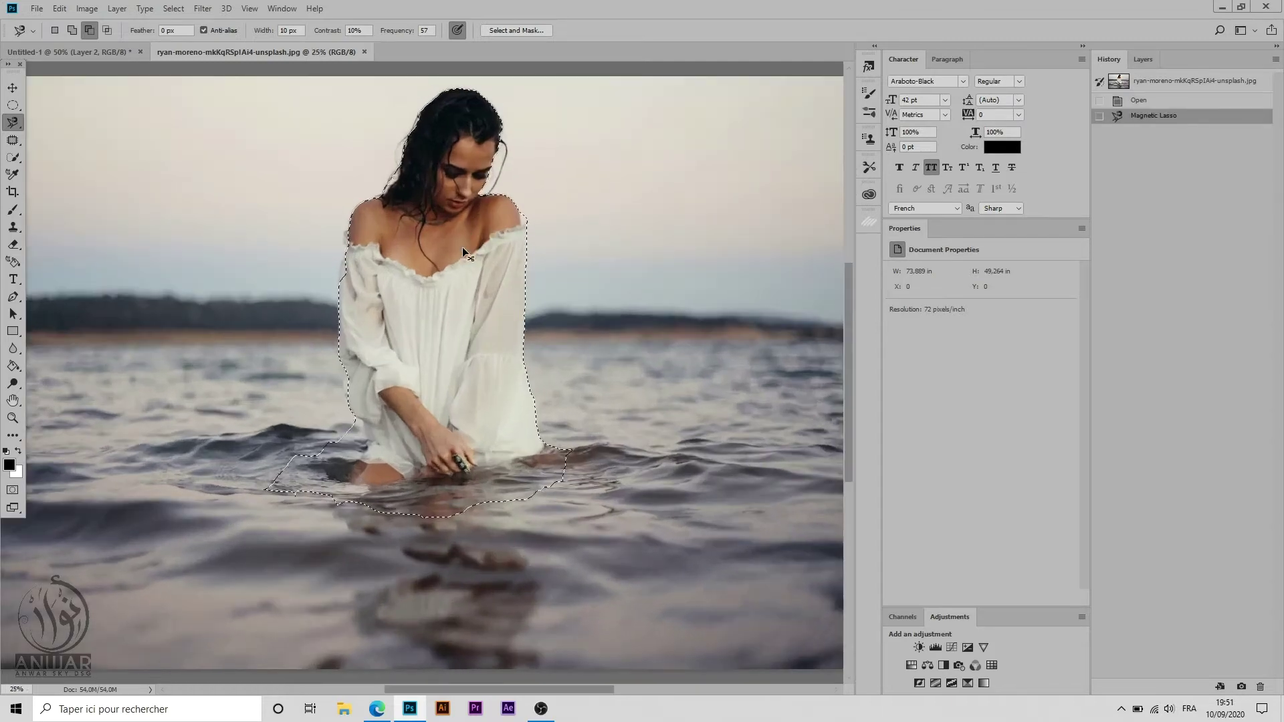
{"action": "key", "text": "ctrl+plus"}
{"action": "left_click_drag", "start_coordinate": [463, 248], "coordinate": [441, 333]}
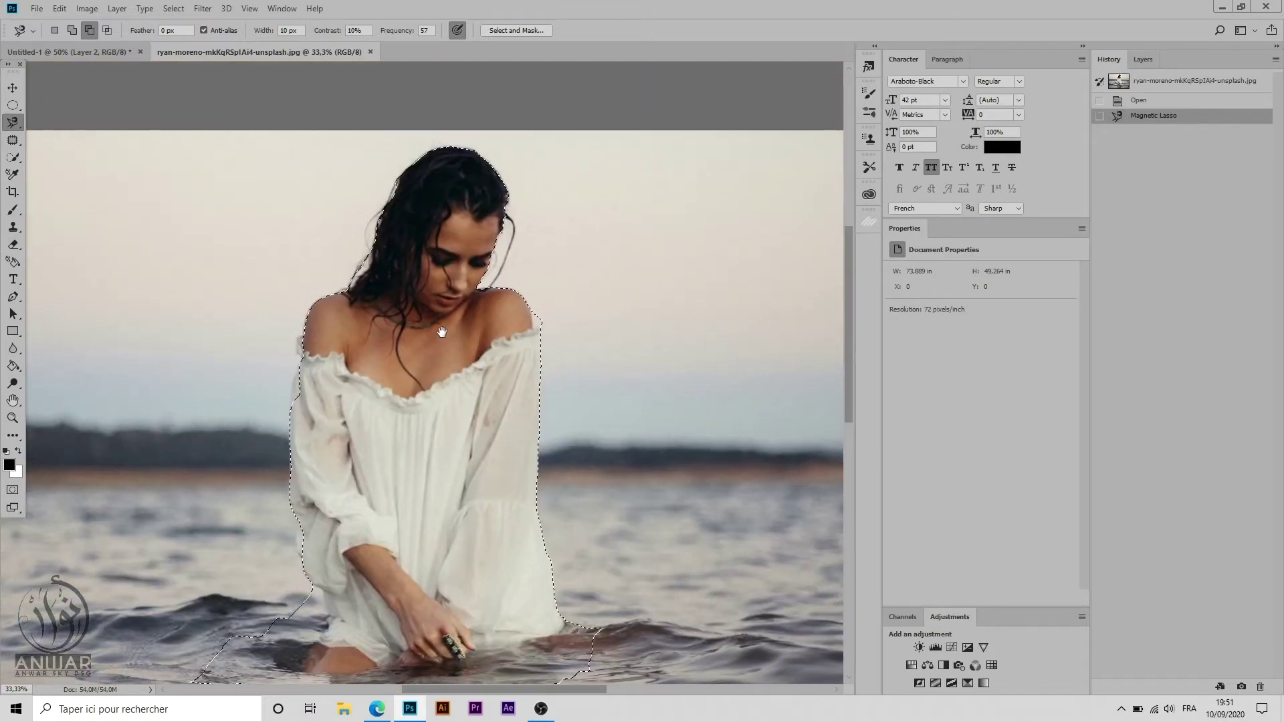
{"action": "right_click", "coordinate": [12, 122]}
{"action": "left_click", "coordinate": [40, 147]}
{"action": "right_click", "coordinate": [14, 124]}
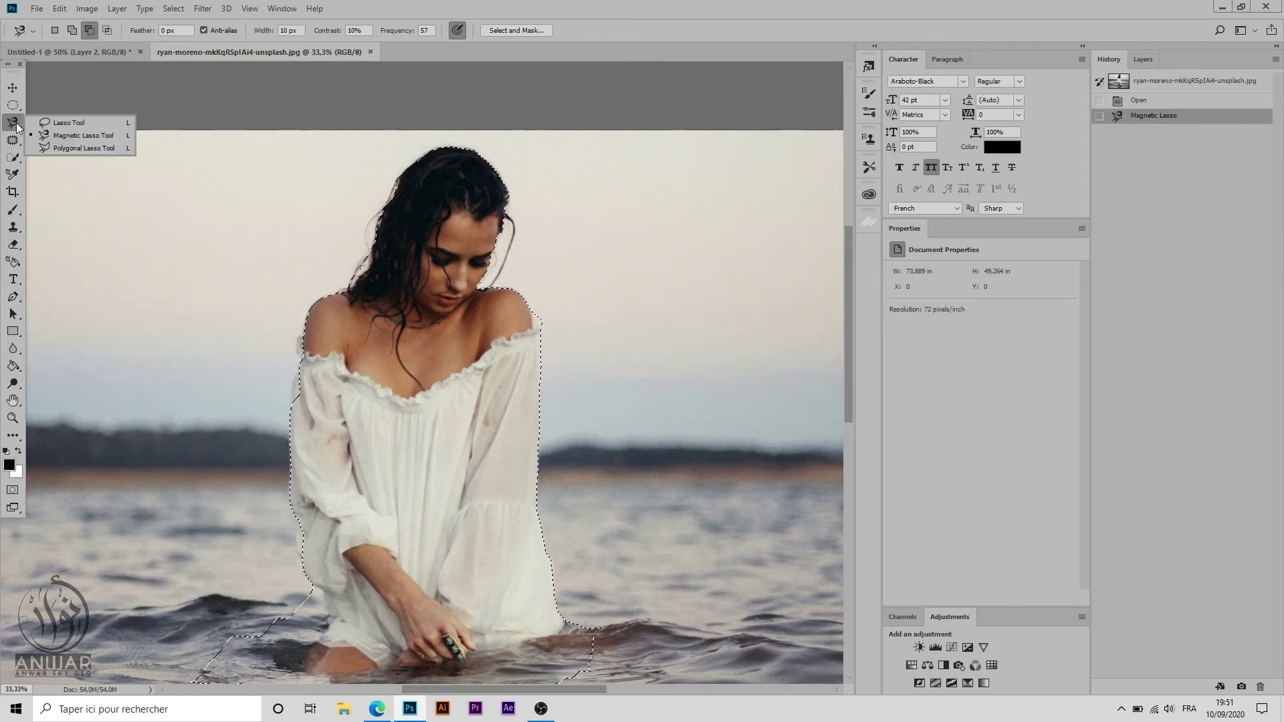
Step: Trim background near the right shoulder from the selection with the Polygonal Lasso
{"action": "left_click", "coordinate": [84, 148]}
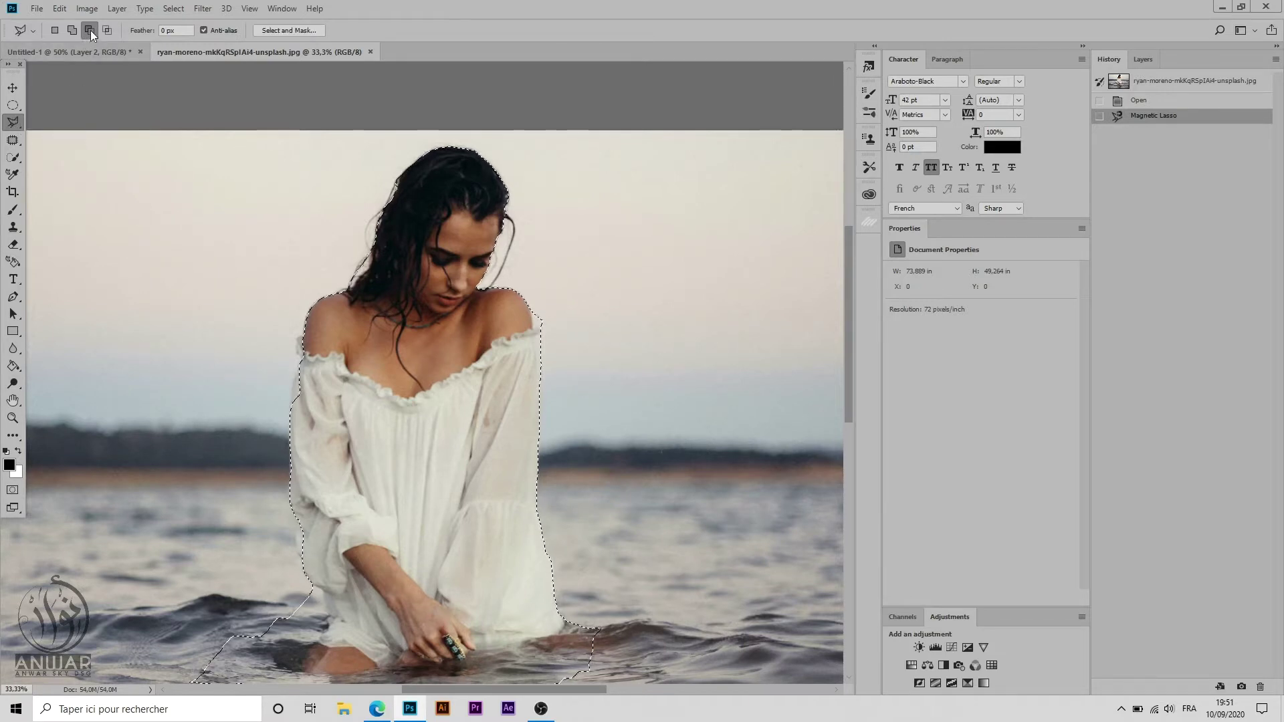
{"action": "left_click", "coordinate": [555, 271]}
{"action": "left_click", "coordinate": [532, 325]}
{"action": "left_click", "coordinate": [549, 326]}
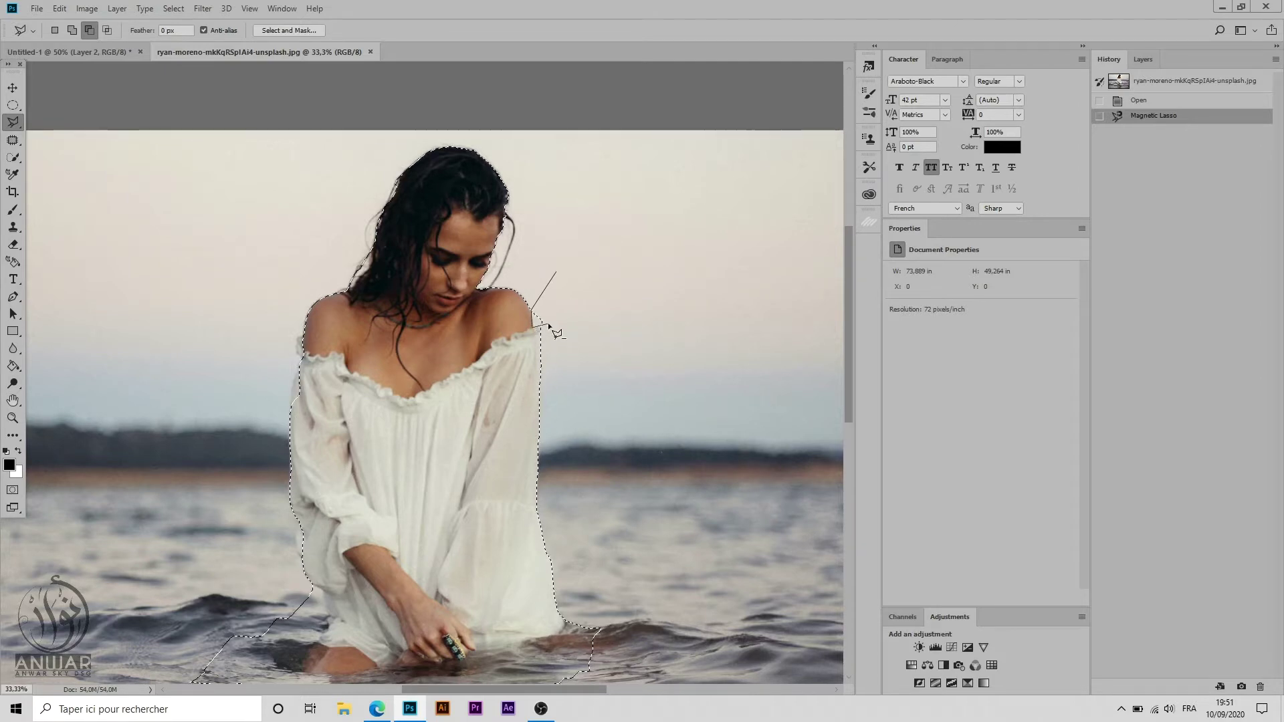
{"action": "left_click", "coordinate": [556, 273]}
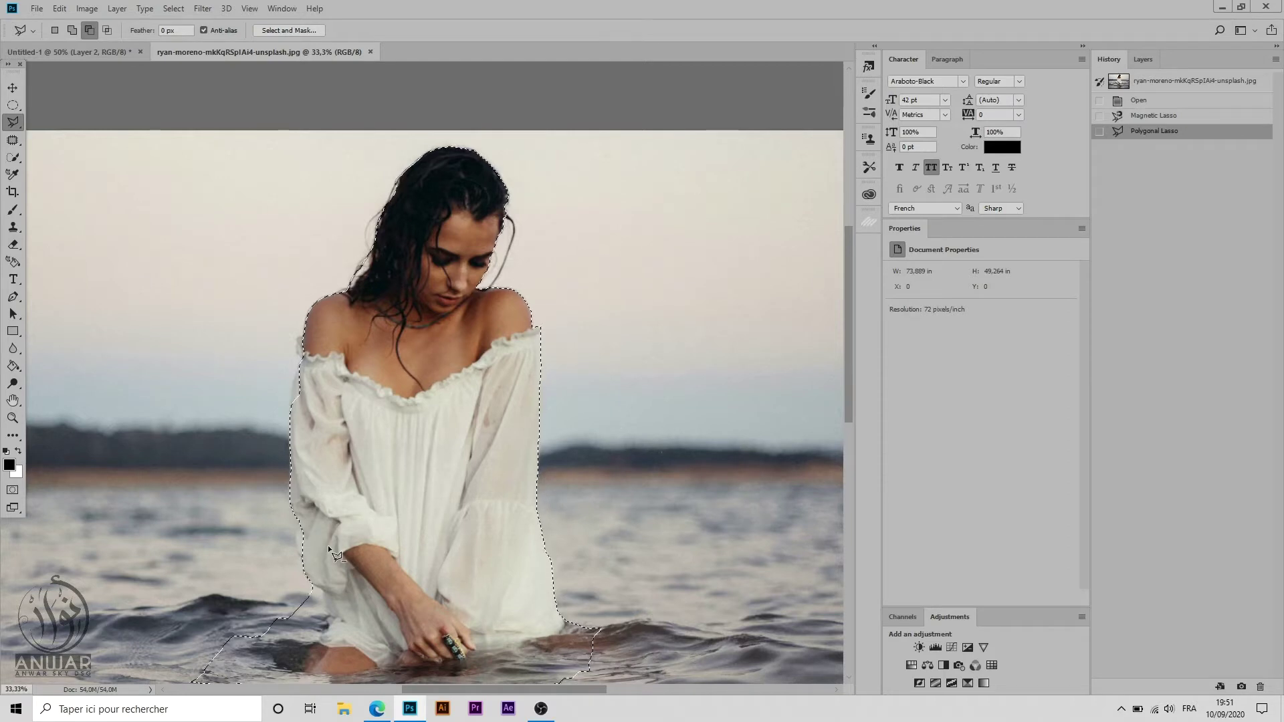
Step: Add the left sleeve and left shoulder edge to the selection
{"action": "key", "text": "shift"}
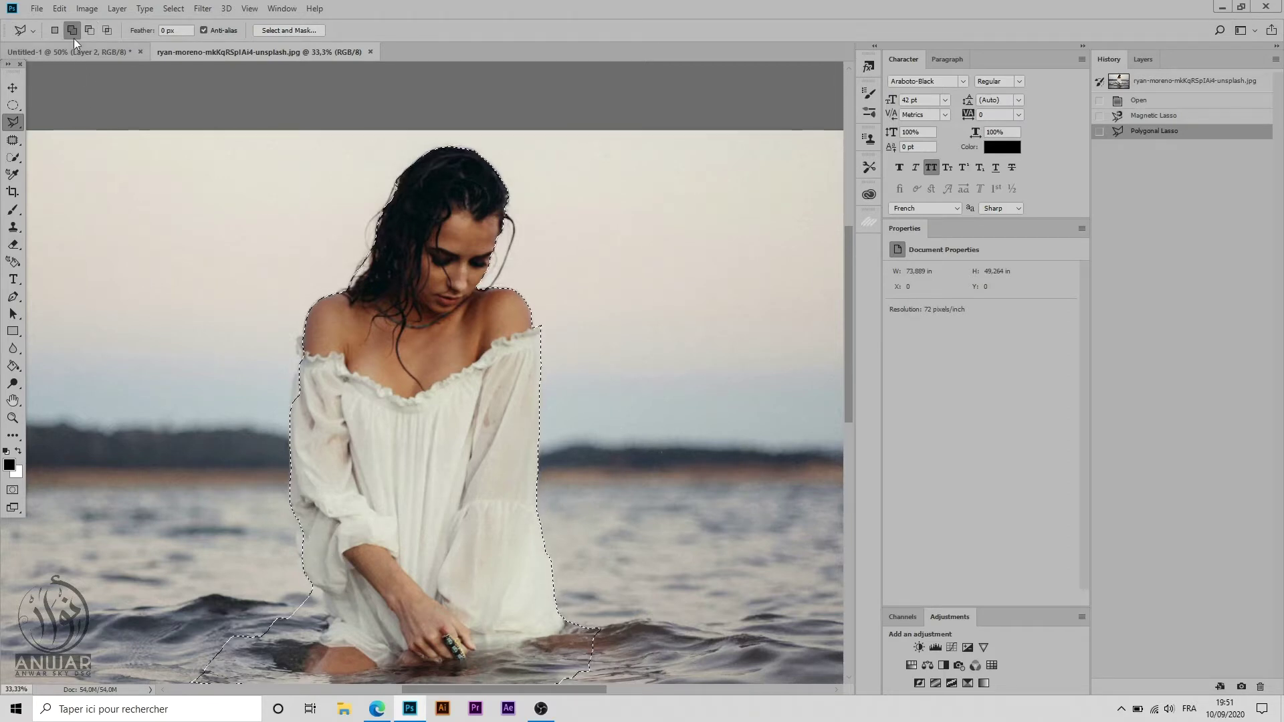
{"action": "left_click", "coordinate": [306, 511]}
{"action": "left_click", "coordinate": [298, 523]}
{"action": "left_click", "coordinate": [295, 553]}
{"action": "double_click", "coordinate": [330, 546]}
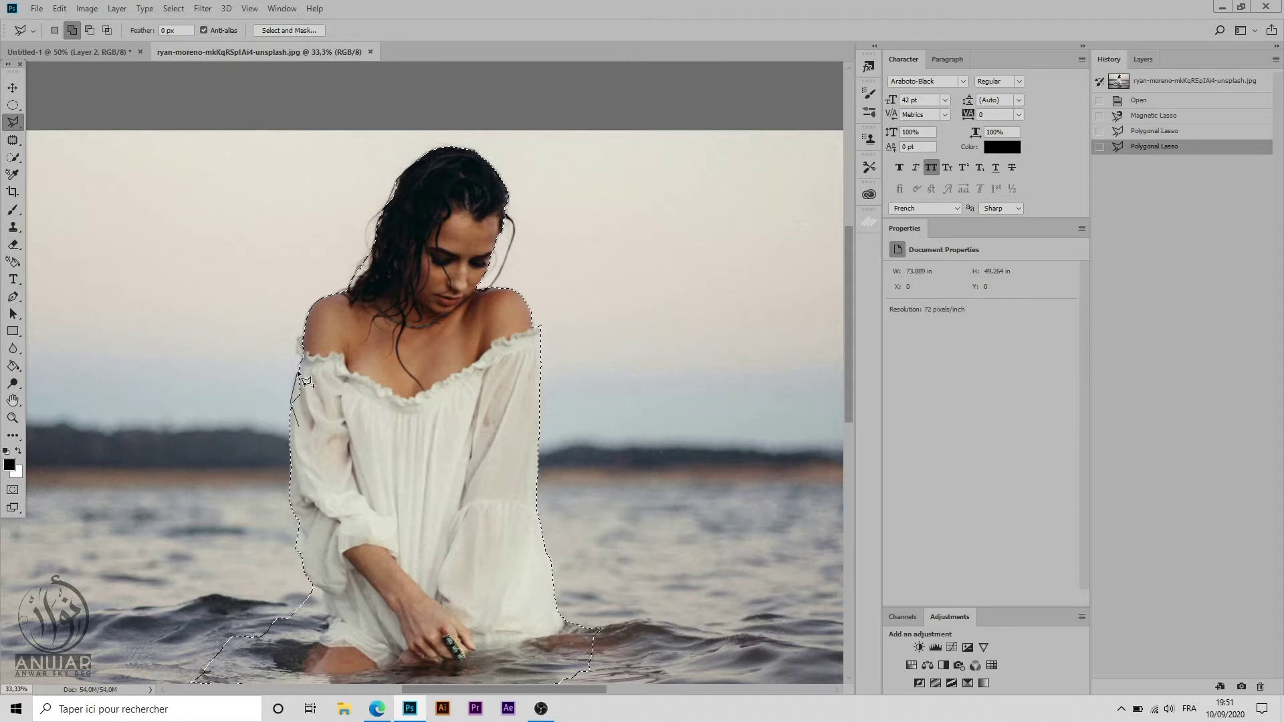
{"action": "left_click", "coordinate": [297, 353]}
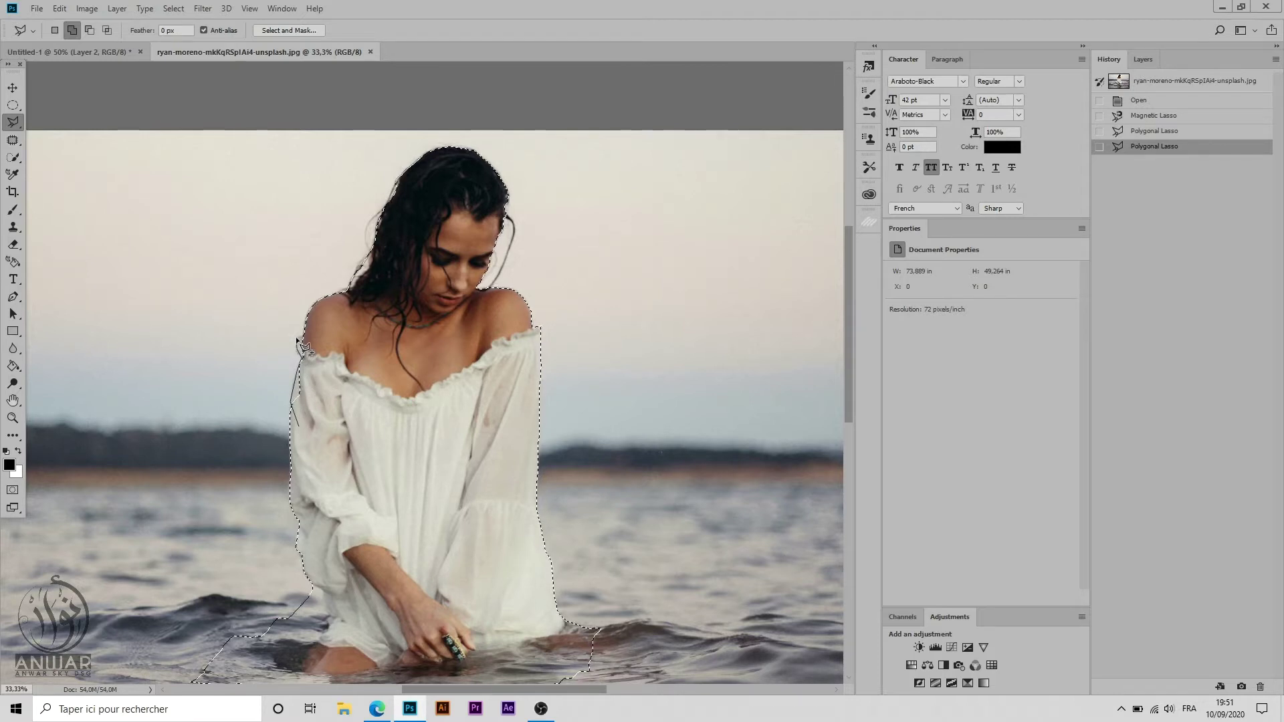
{"action": "double_click", "coordinate": [390, 330]}
Step: Adjust the selection along the edge of her hair
{"action": "scroll", "coordinate": [423, 408], "scroll_direction": "down", "scroll_amount": 10}
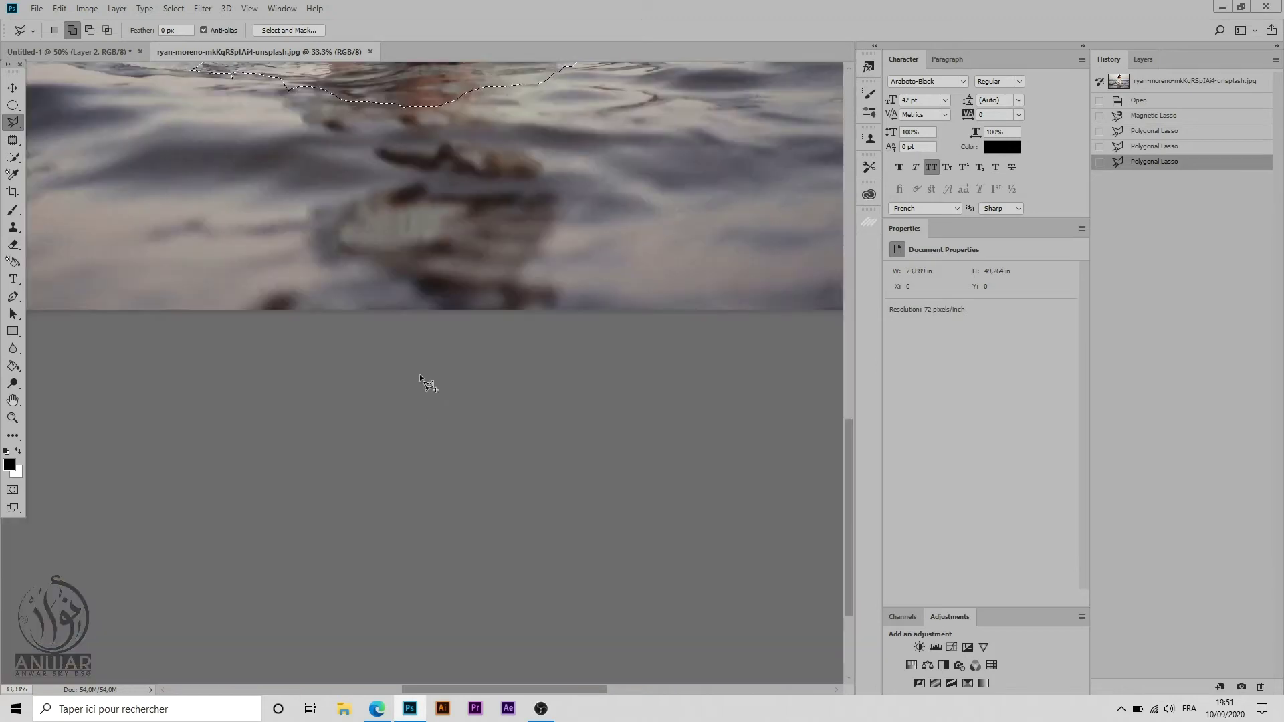
{"action": "scroll", "coordinate": [423, 409], "scroll_direction": "up", "scroll_amount": 15}
{"action": "scroll", "coordinate": [420, 375], "scroll_direction": "down", "scroll_amount": 7}
{"action": "scroll", "coordinate": [419, 374], "scroll_direction": "up", "scroll_amount": 1}
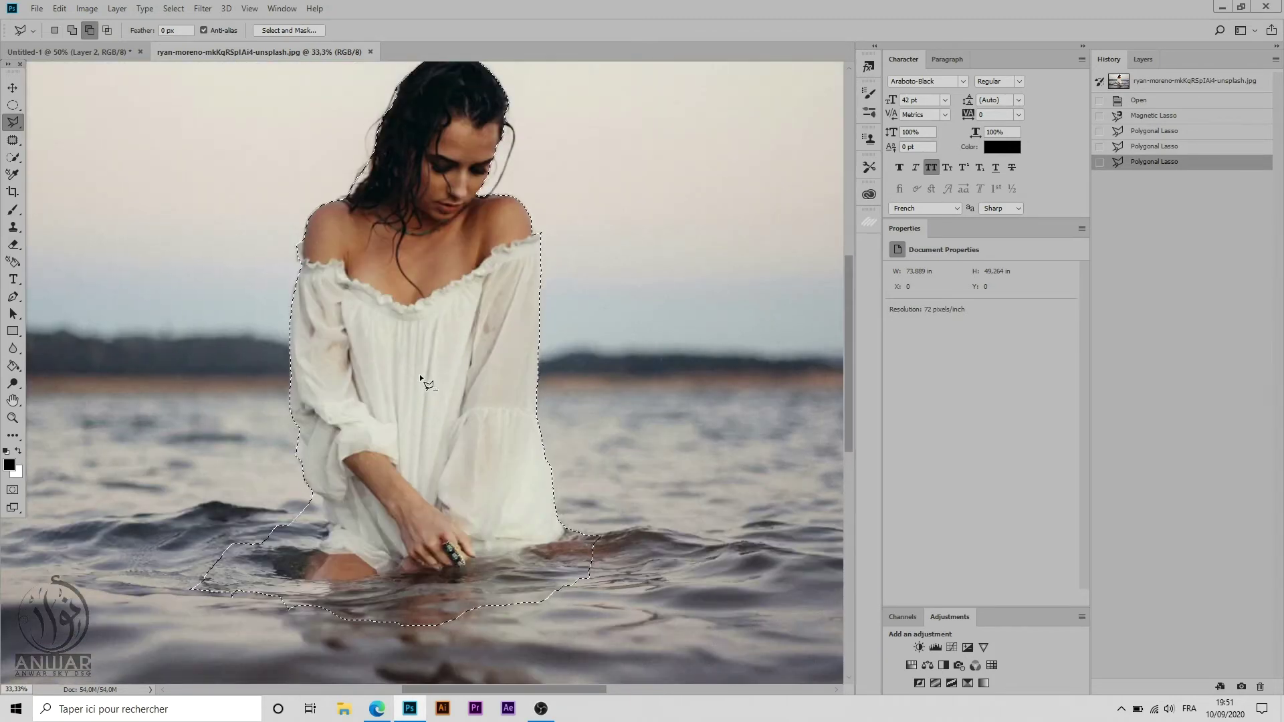
{"action": "scroll", "coordinate": [419, 374], "scroll_direction": "up", "scroll_amount": 2}
{"action": "scroll", "coordinate": [419, 375], "scroll_direction": "down", "scroll_amount": 2}
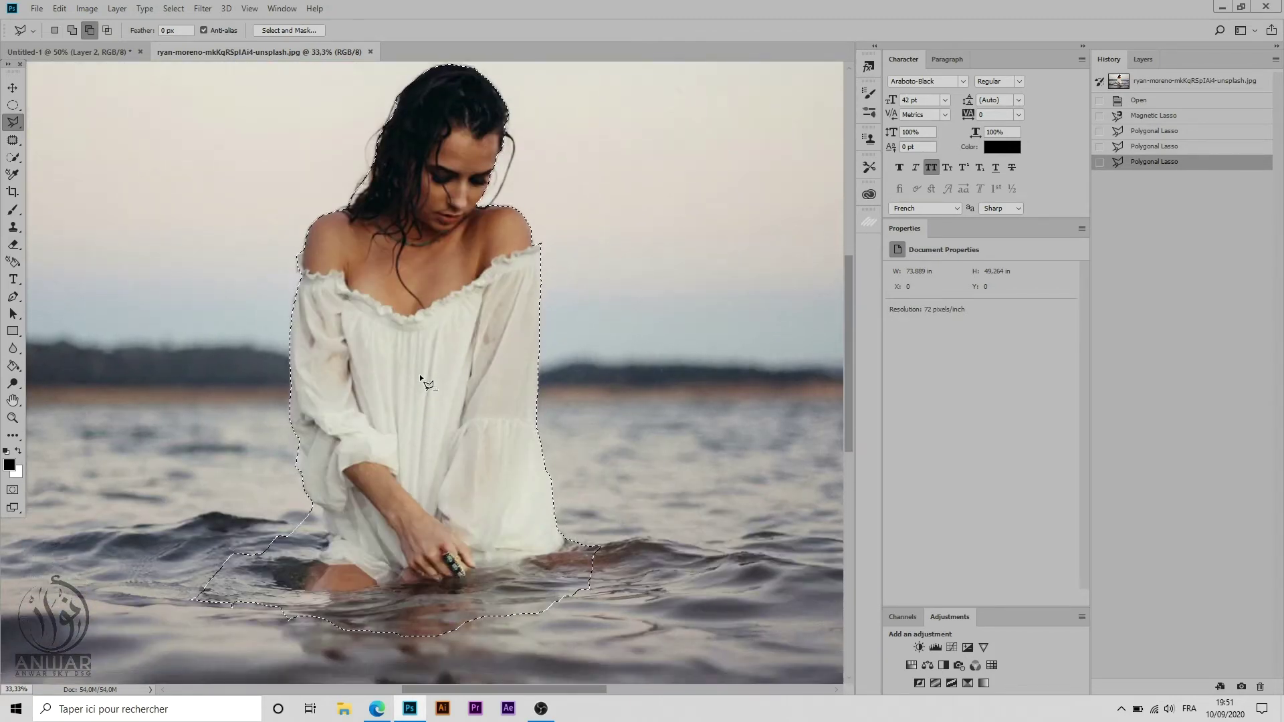
{"action": "scroll", "coordinate": [419, 375], "scroll_direction": "down", "scroll_amount": 1}
{"action": "key", "text": "shift"}
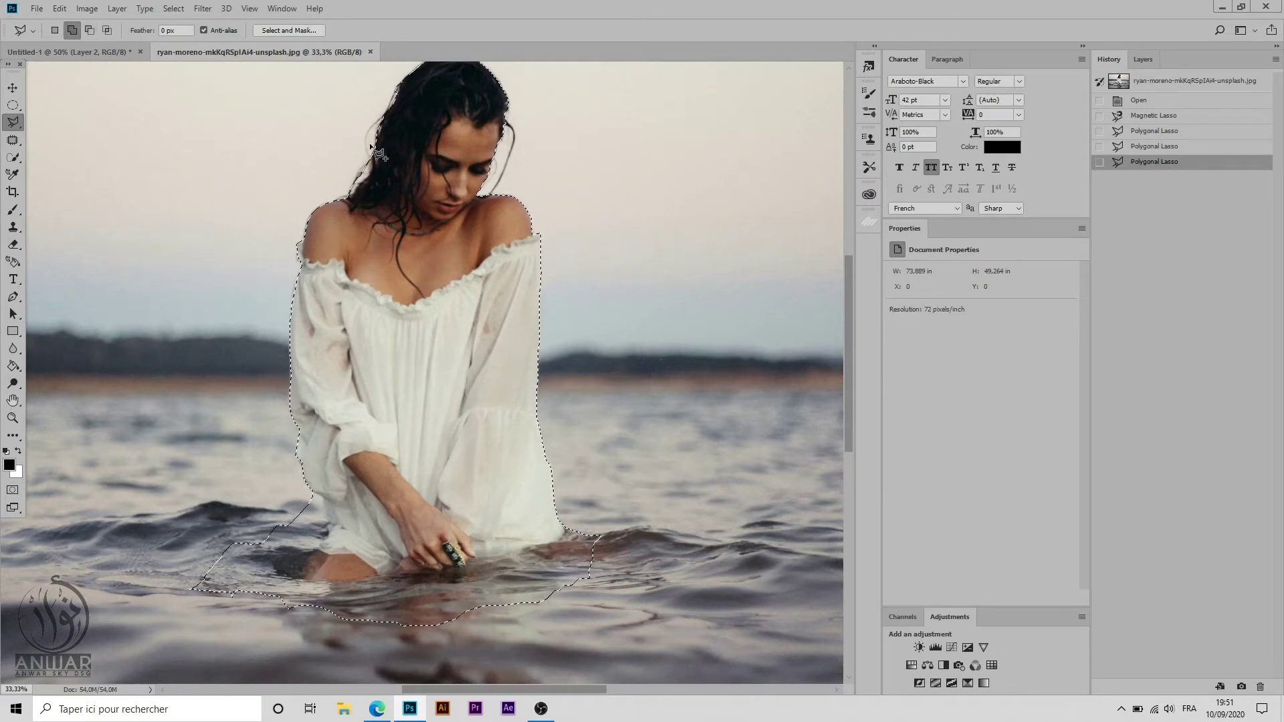
{"action": "left_click", "coordinate": [369, 143], "text": "alt"}
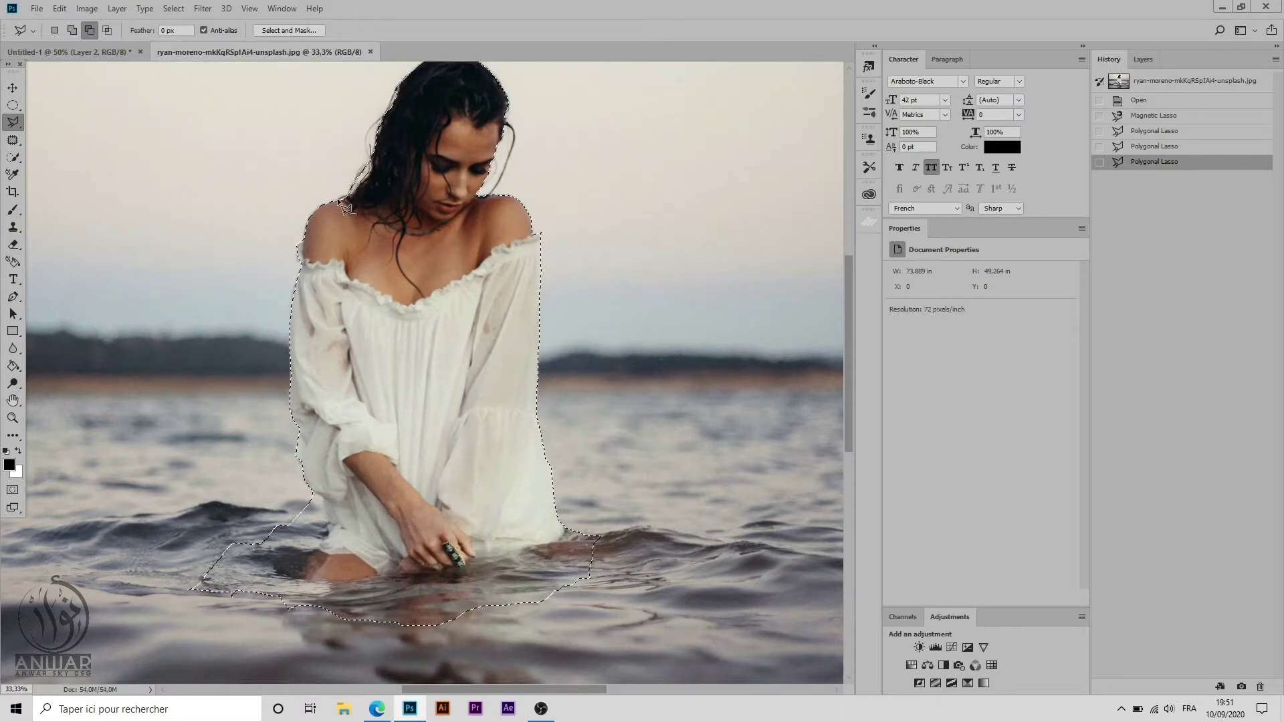
{"action": "double_click", "coordinate": [296, 171]}
{"action": "left_click", "coordinate": [281, 30]}
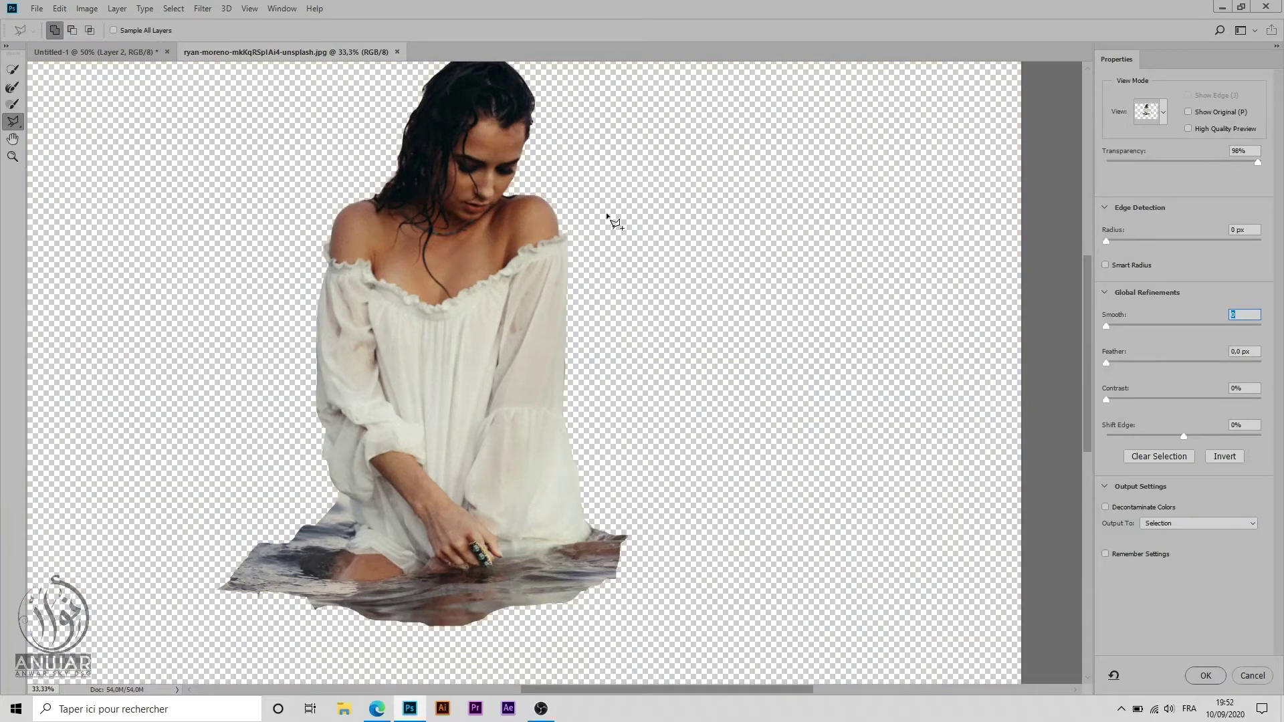
Step: Refine the edge with a 2 px Smart Radius and output to a new layer with layer mask
{"action": "left_click", "coordinate": [1109, 240]}
{"action": "left_click_drag", "start_coordinate": [1111, 245], "coordinate": [1117, 241]}
{"action": "left_click", "coordinate": [1193, 521]}
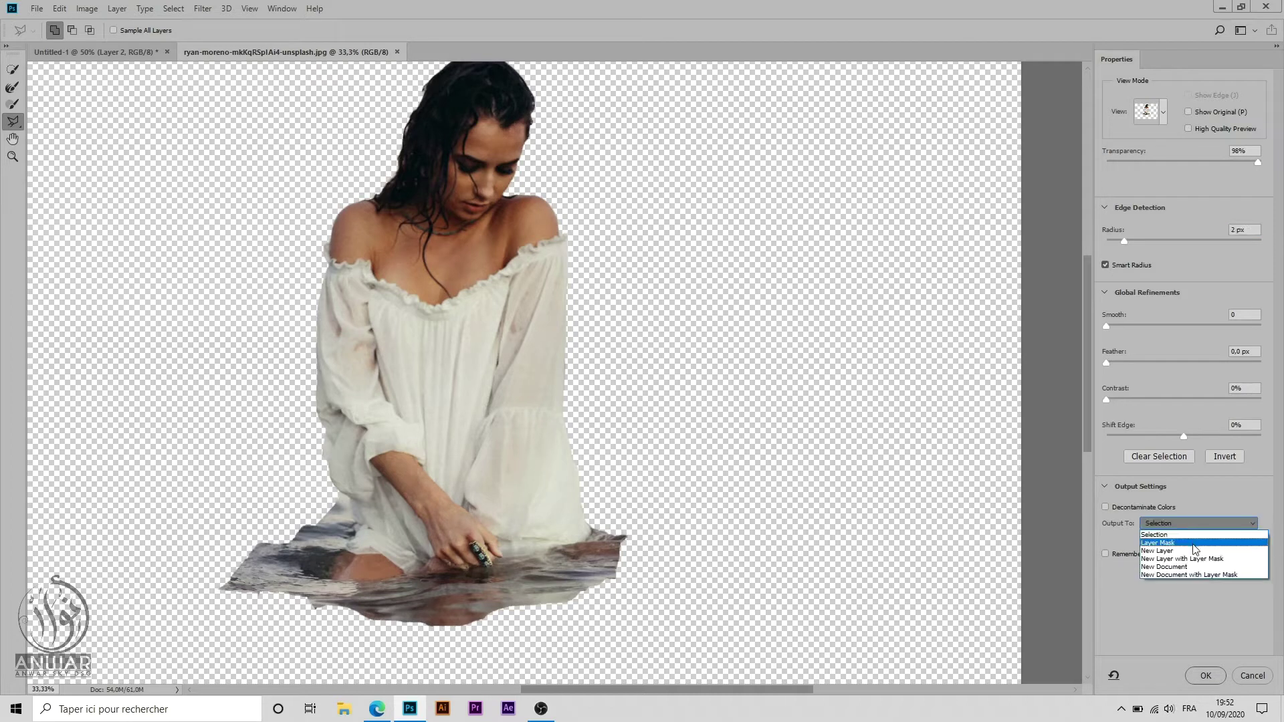
{"action": "left_click", "coordinate": [1208, 559]}
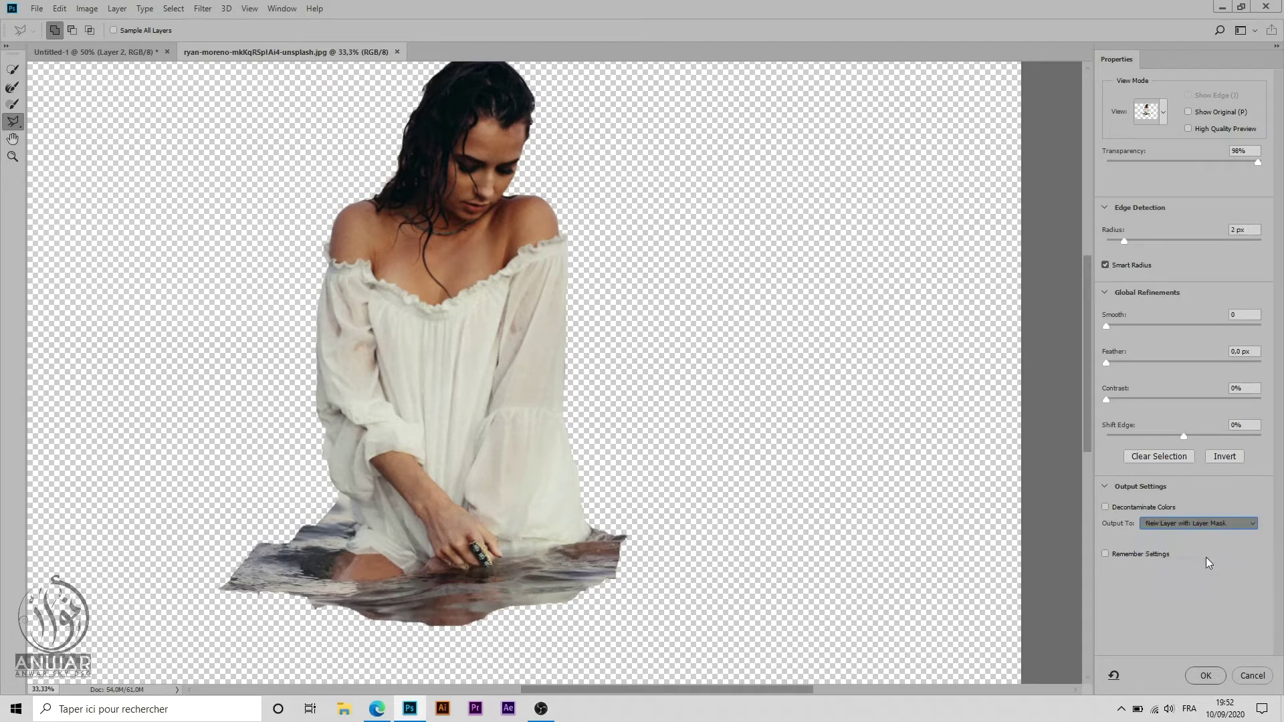
{"action": "left_click", "coordinate": [1205, 676]}
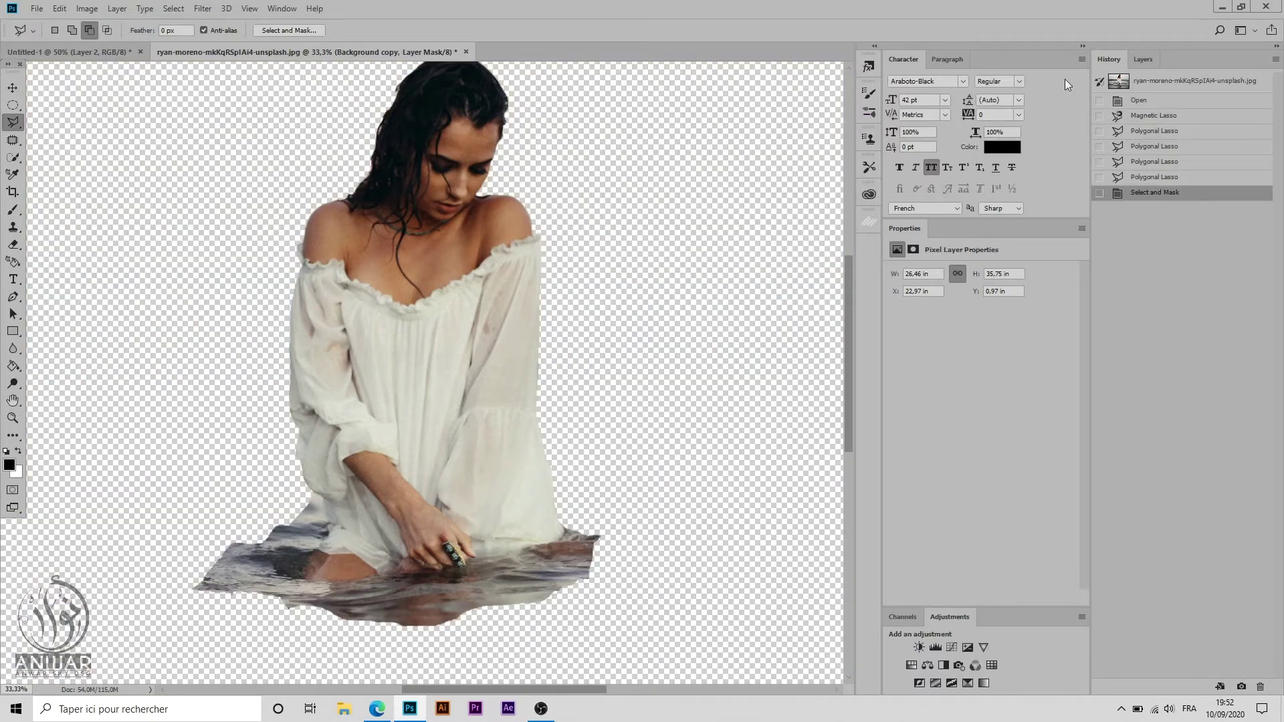
{"action": "left_click", "coordinate": [1146, 59]}
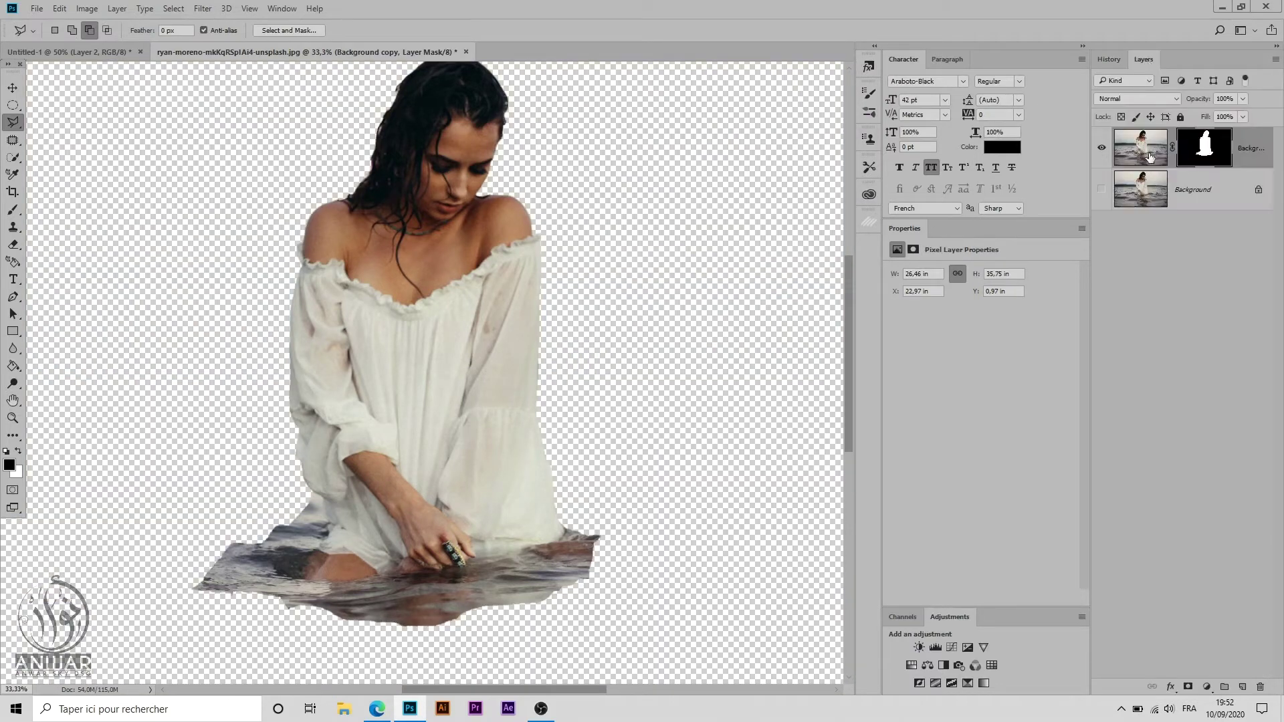
Step: Drag the masked woman layer into the Untitled-1 sky document
{"action": "mouse_move", "coordinate": [1150, 150]}
{"action": "left_mouse_down"}
{"action": "mouse_move", "coordinate": [406, 147]}
{"action": "mouse_move", "coordinate": [112, 62]}
{"action": "left_mouse_up"}
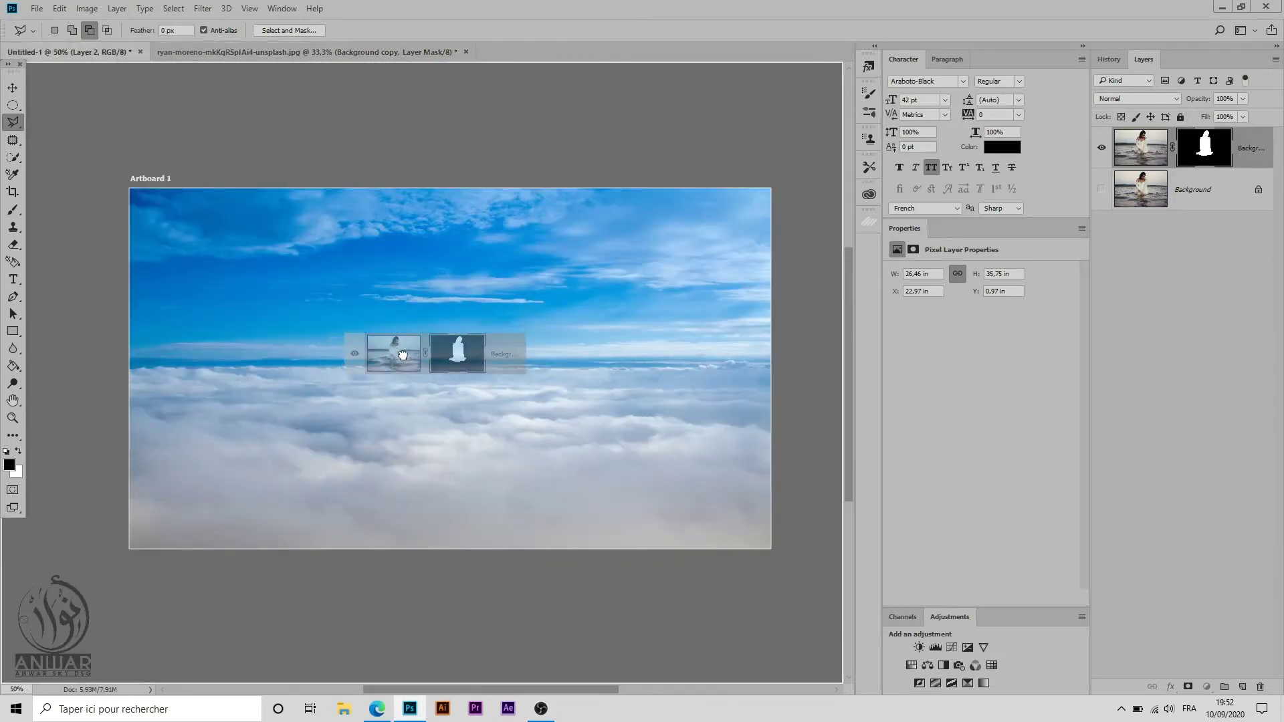
{"action": "left_click_drag", "start_coordinate": [112, 63], "coordinate": [428, 390]}
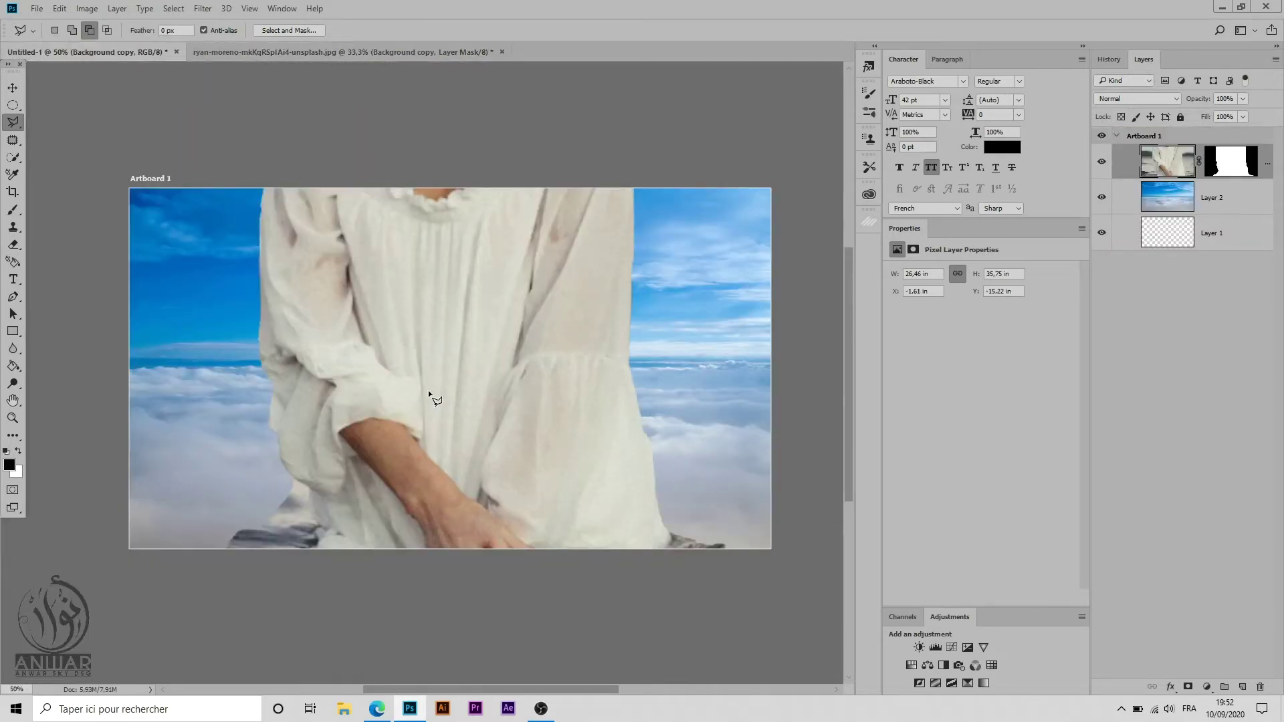
{"action": "left_click", "coordinate": [12, 88]}
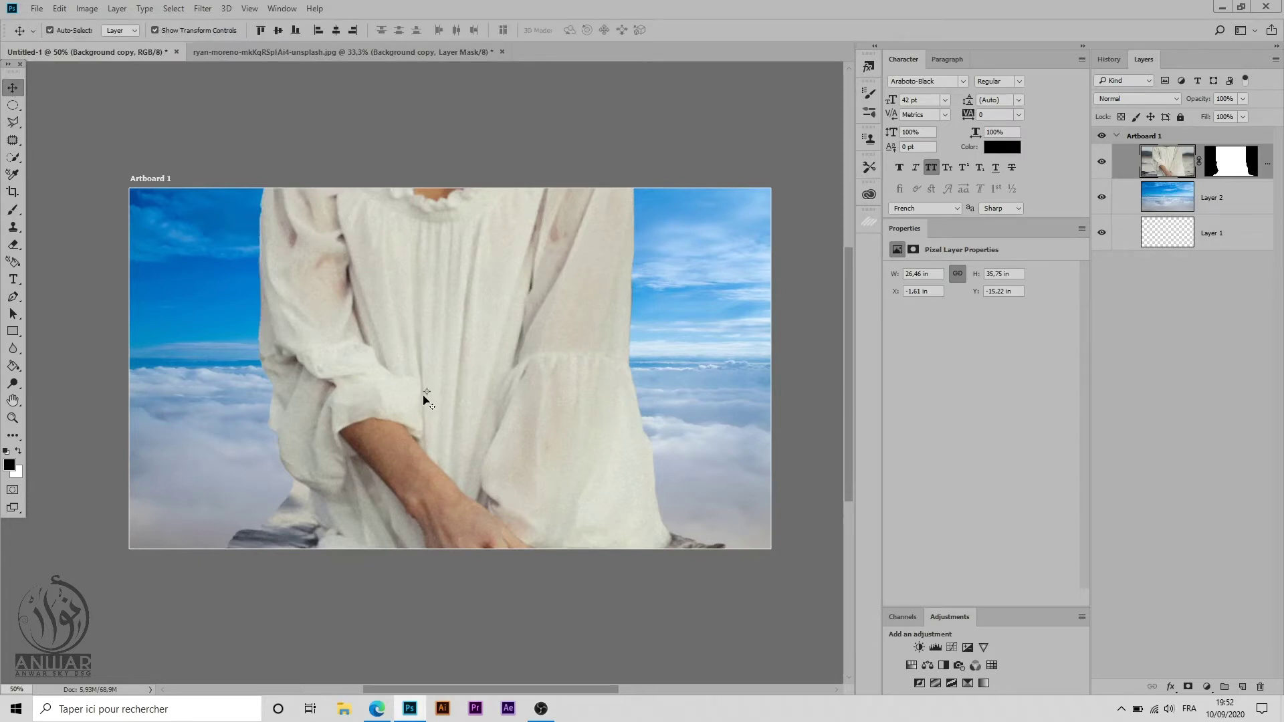
{"action": "key", "text": "ctrl+t"}
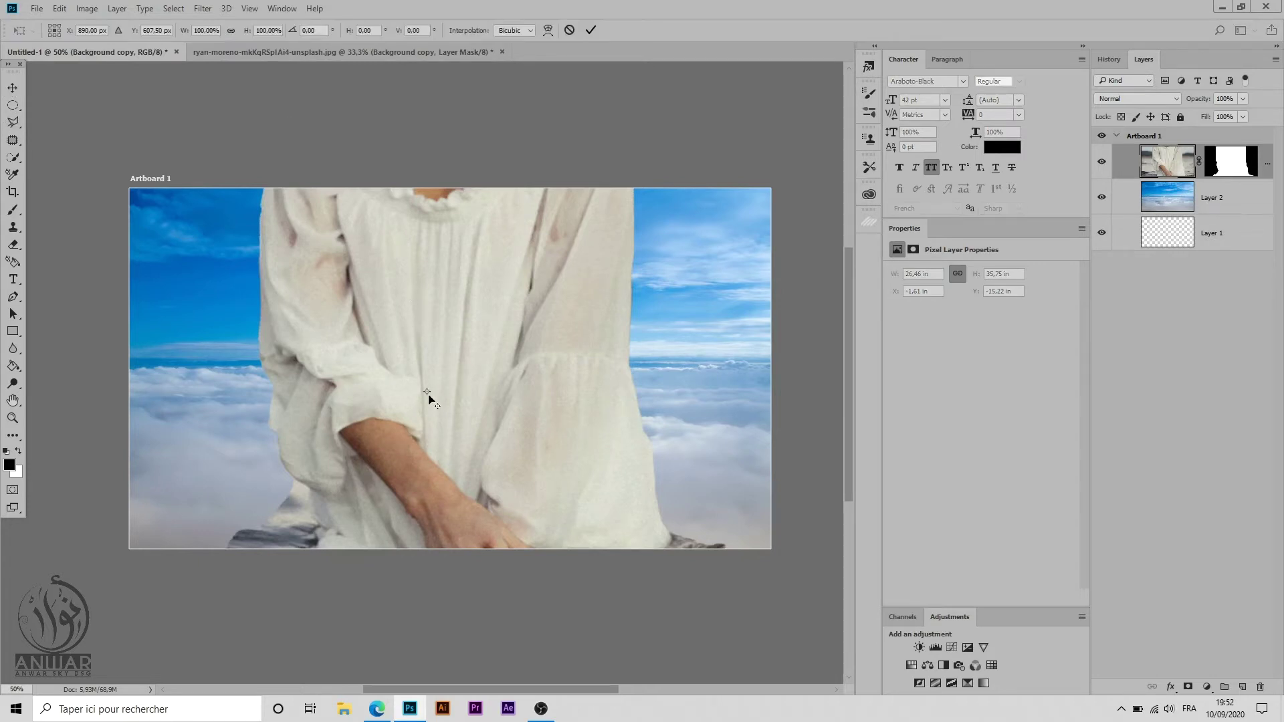
Step: Scale the woman proportionally down through 50%, 37%, 35% and 28% to 26%
{"action": "left_click", "coordinate": [231, 30]}
{"action": "type", "text": "50"}
{"action": "key", "text": "Return"}
{"action": "type", "text": "37"}
{"action": "key", "text": "Return"}
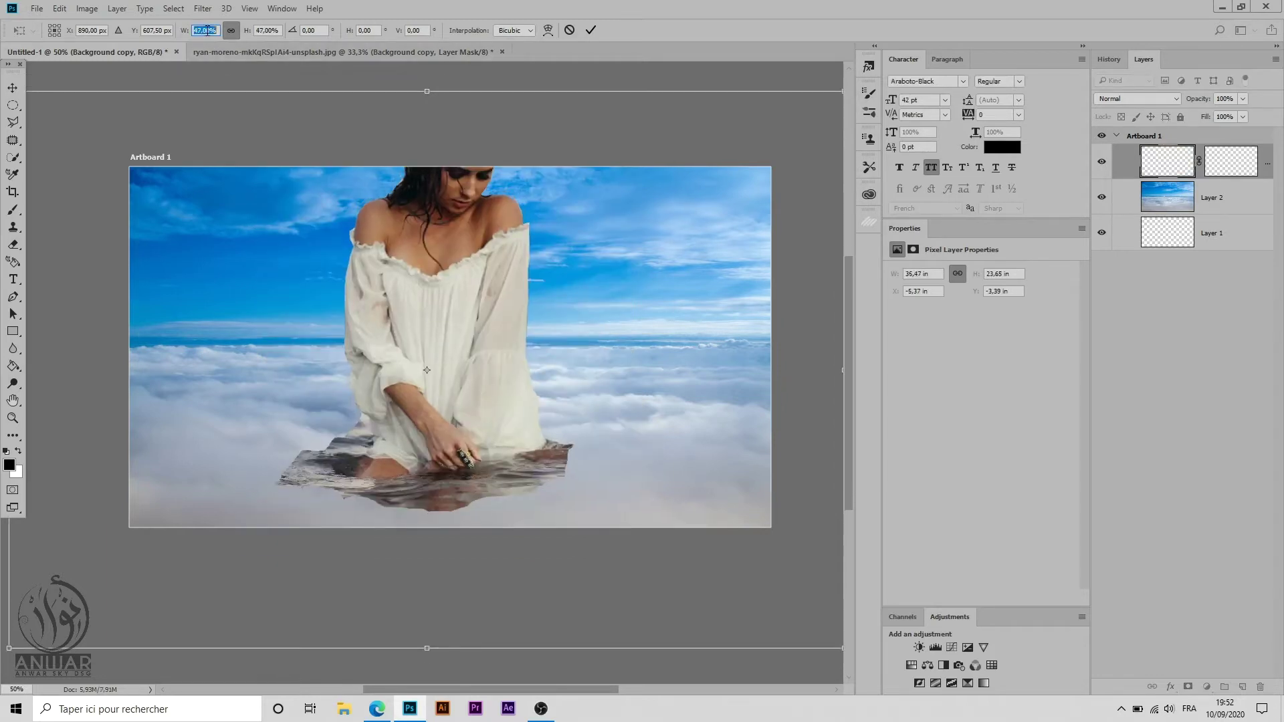
{"action": "key", "text": "Return"}
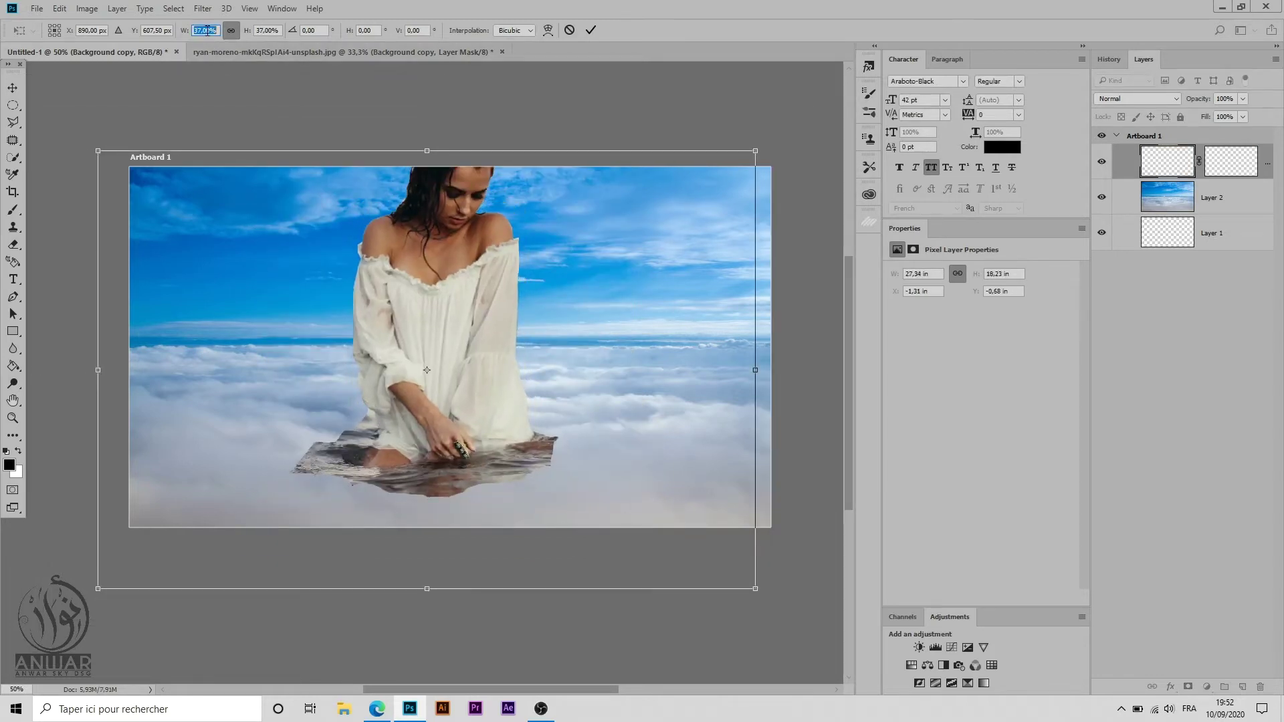
{"action": "type", "text": "35"}
{"action": "key", "text": "Return"}
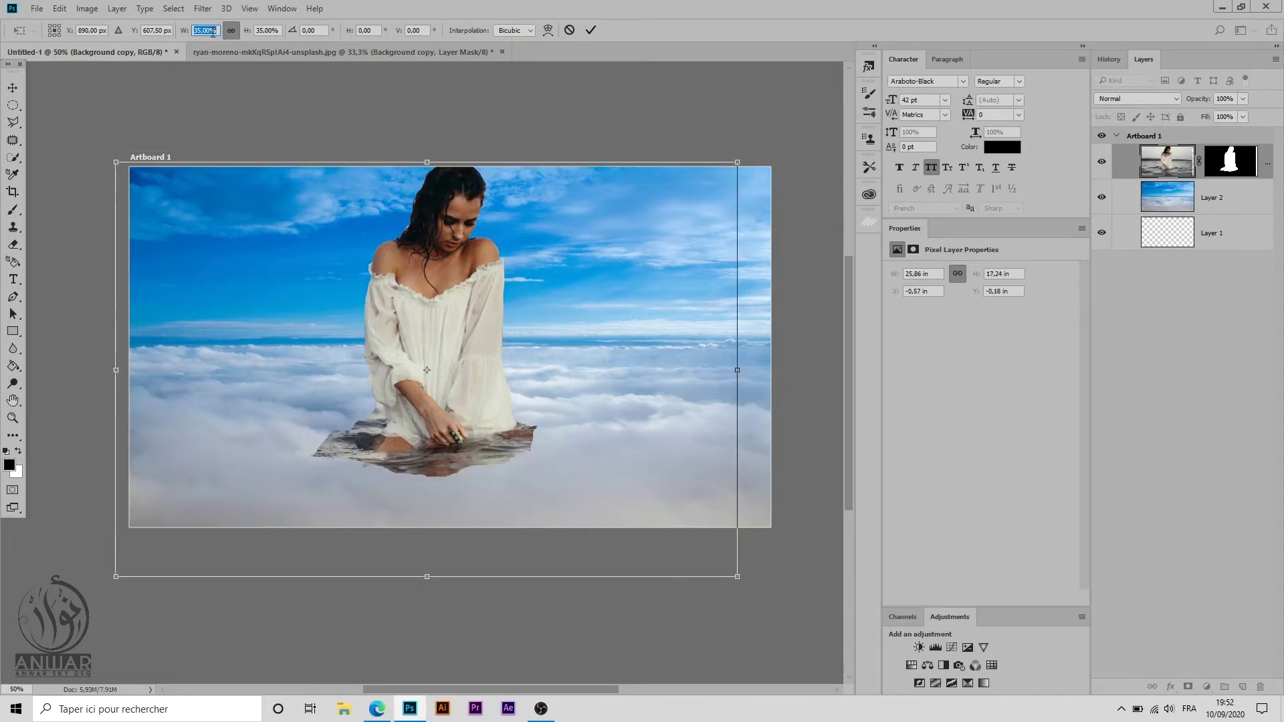
{"action": "type", "text": "28"}
{"action": "key", "text": "Return"}
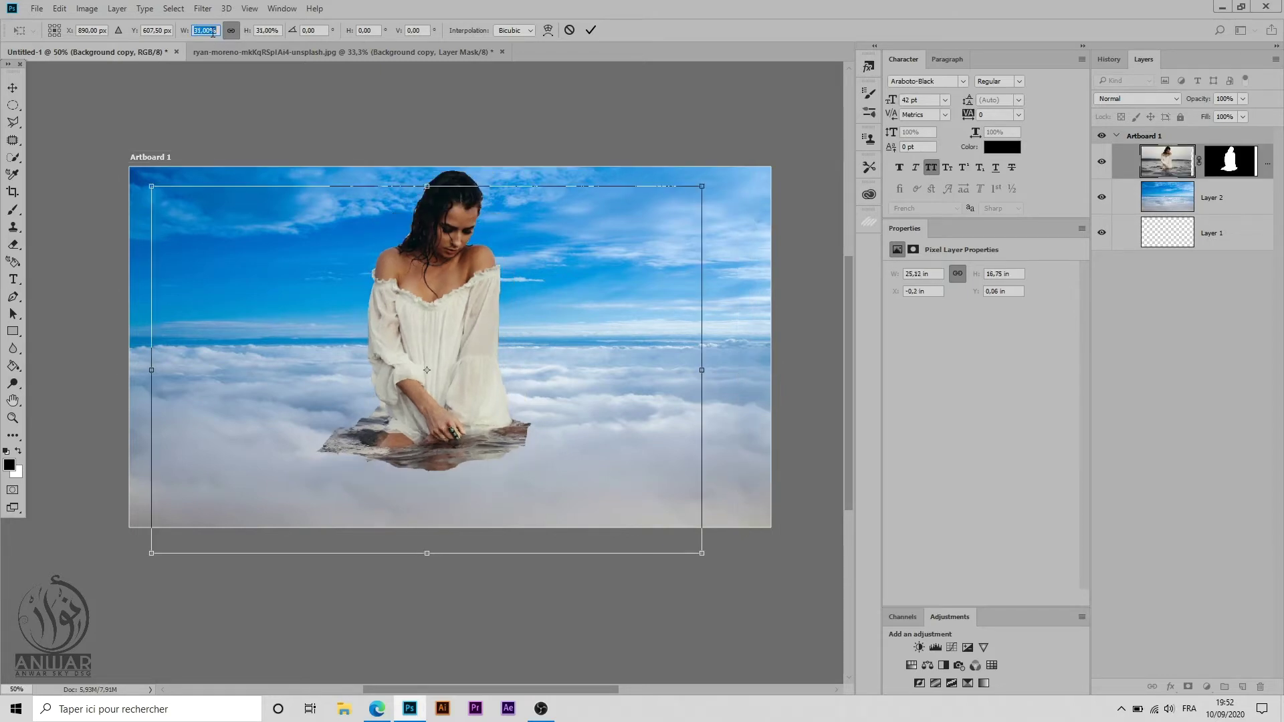
{"action": "type", "text": "26"}
{"action": "key", "text": "Return"}
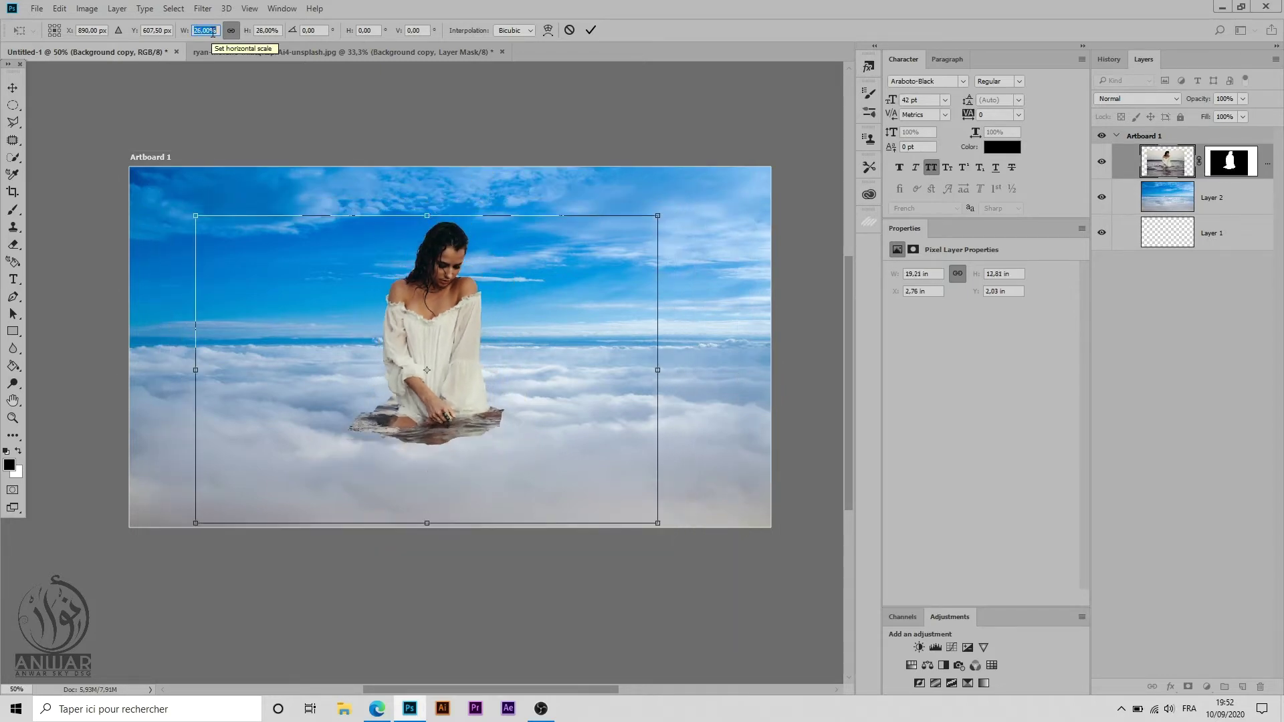
Step: Set her scale to 25%, place her left of centre on the clouds, and commit
{"action": "left_click_drag", "start_coordinate": [452, 382], "coordinate": [421, 393]}
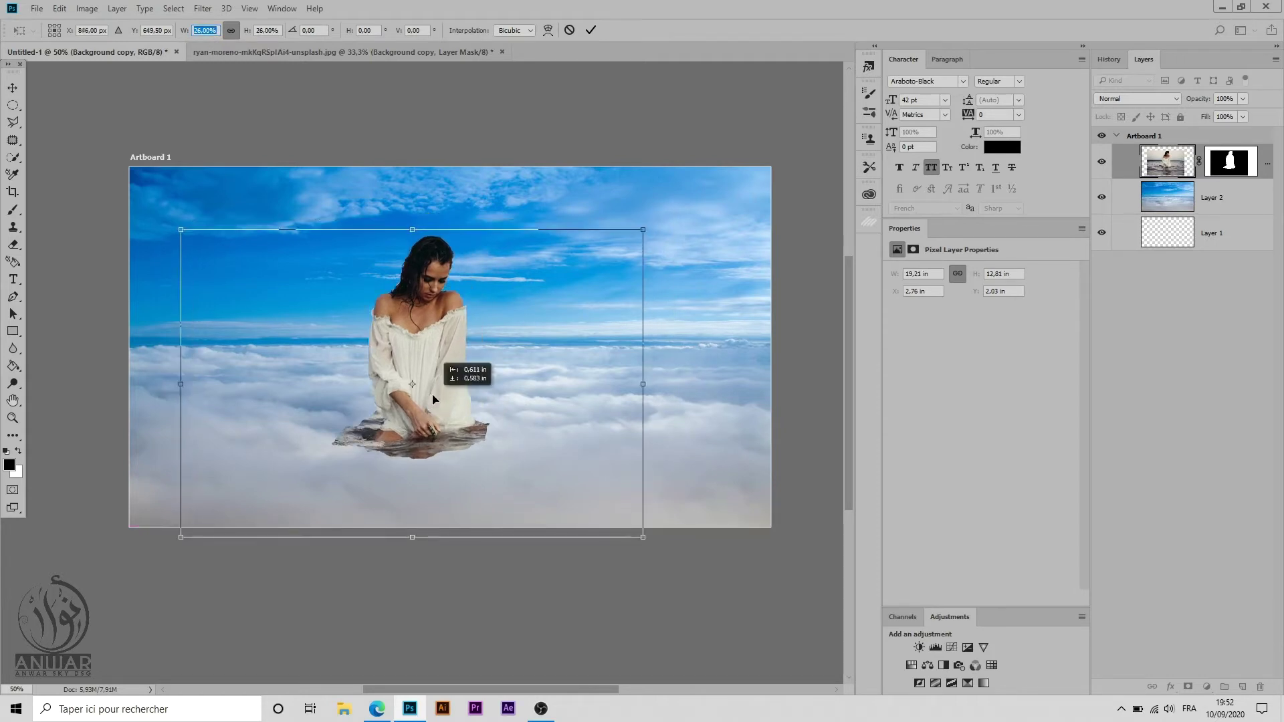
{"action": "left_click_drag", "start_coordinate": [421, 393], "coordinate": [418, 393]}
{"action": "double_click", "coordinate": [213, 31]}
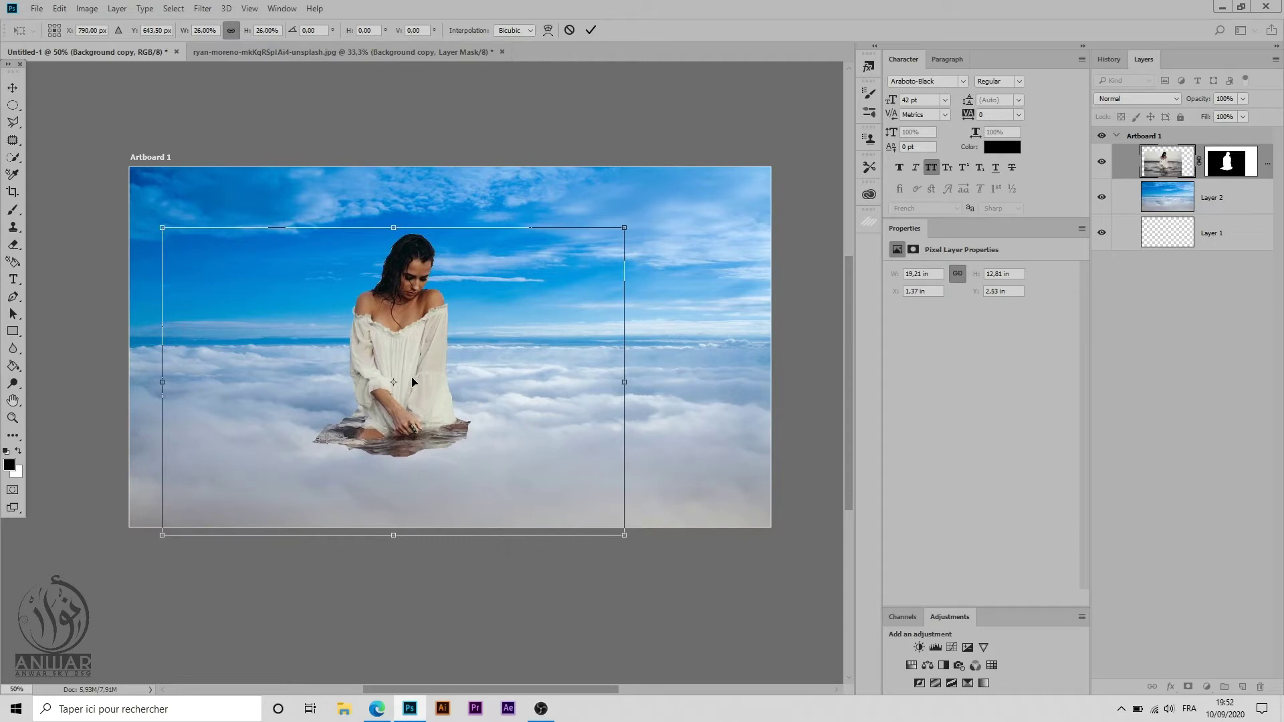
{"action": "type", "text": "25"}
{"action": "key", "text": "Return"}
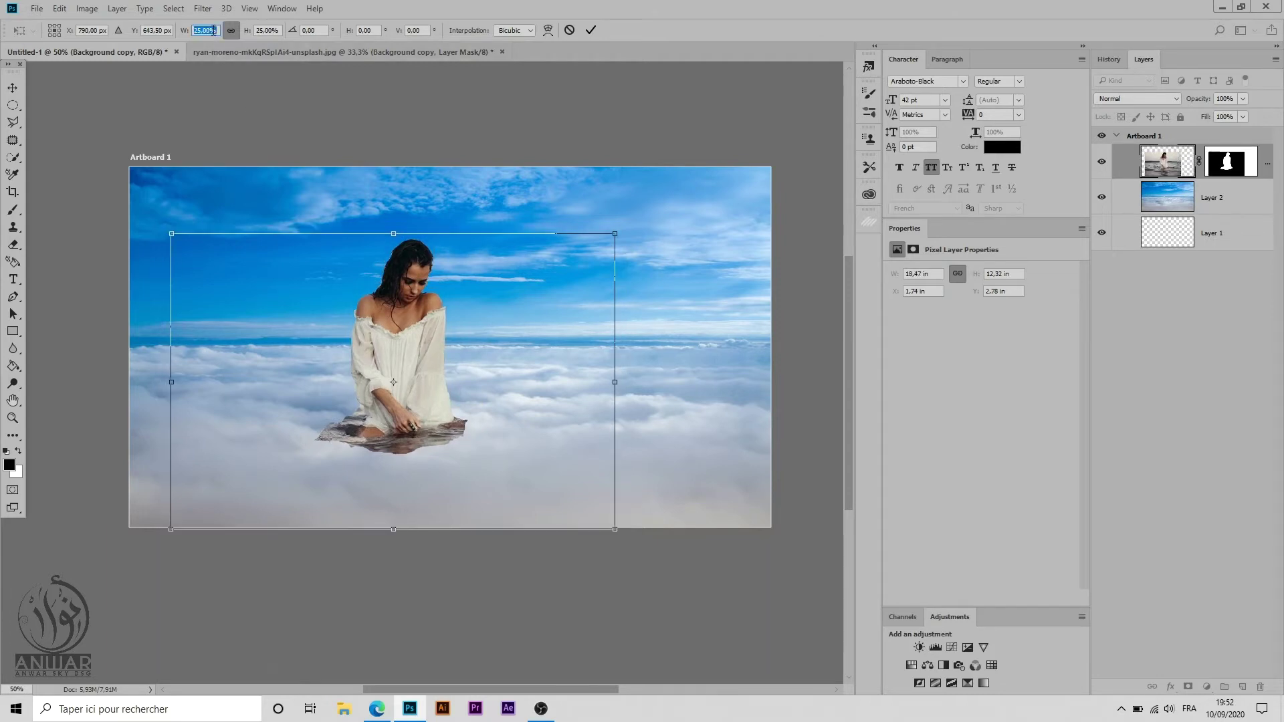
{"action": "left_click_drag", "start_coordinate": [446, 348], "coordinate": [439, 351]}
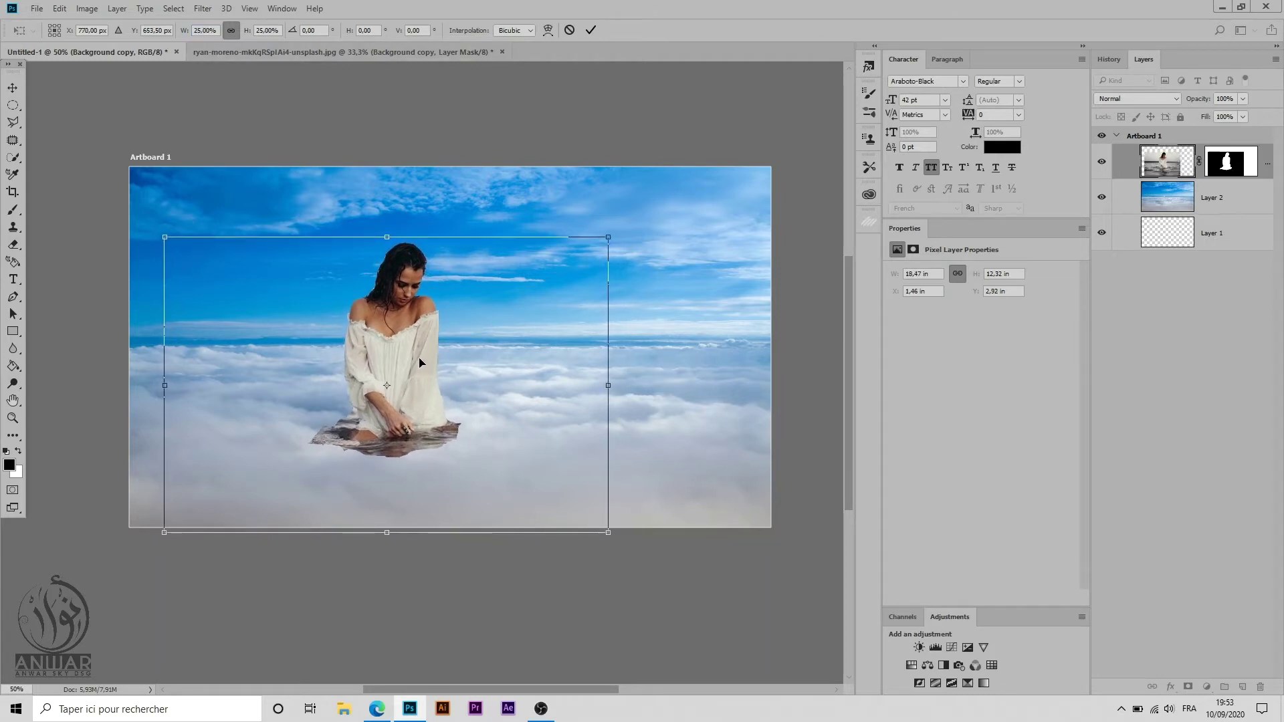
{"action": "key", "text": "Return"}
{"action": "left_click", "coordinate": [1220, 173]}
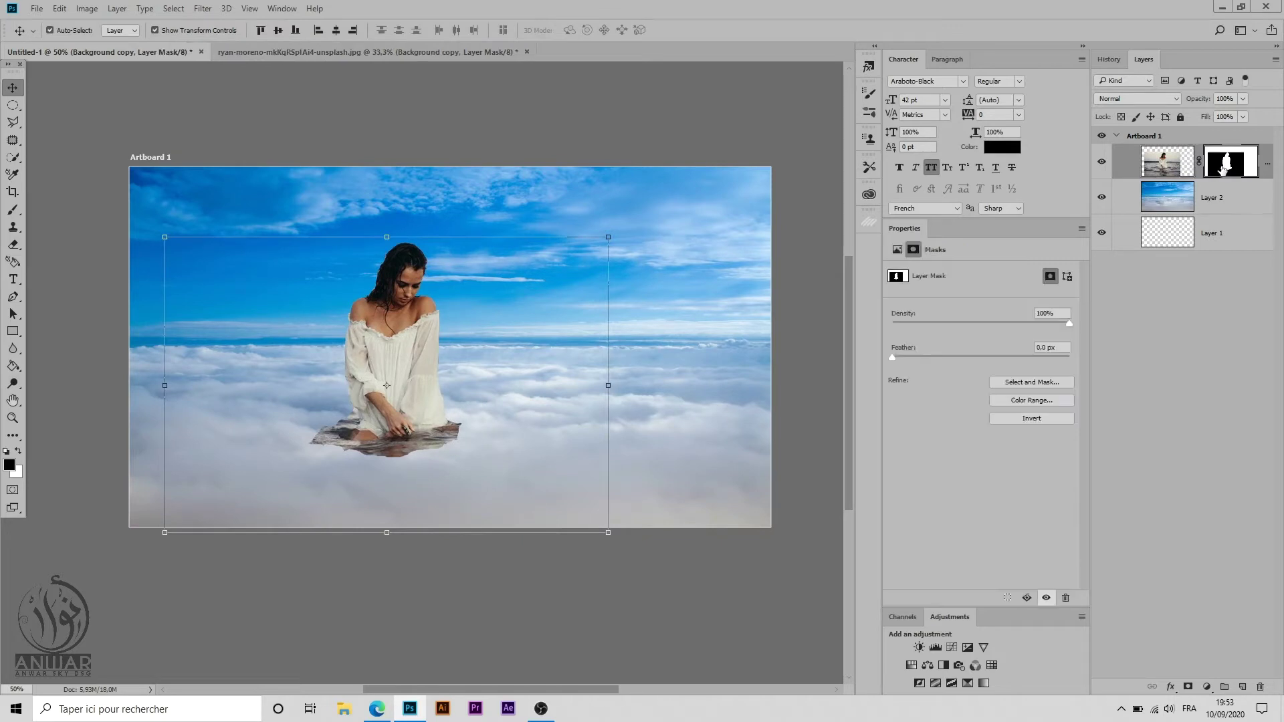
Step: Set up a 224 px brush at 61% opacity using the sampled cloud colour
{"action": "left_click", "coordinate": [13, 212]}
{"action": "left_click_drag", "start_coordinate": [236, 35], "coordinate": [220, 36]}
{"action": "key", "text": "Return"}
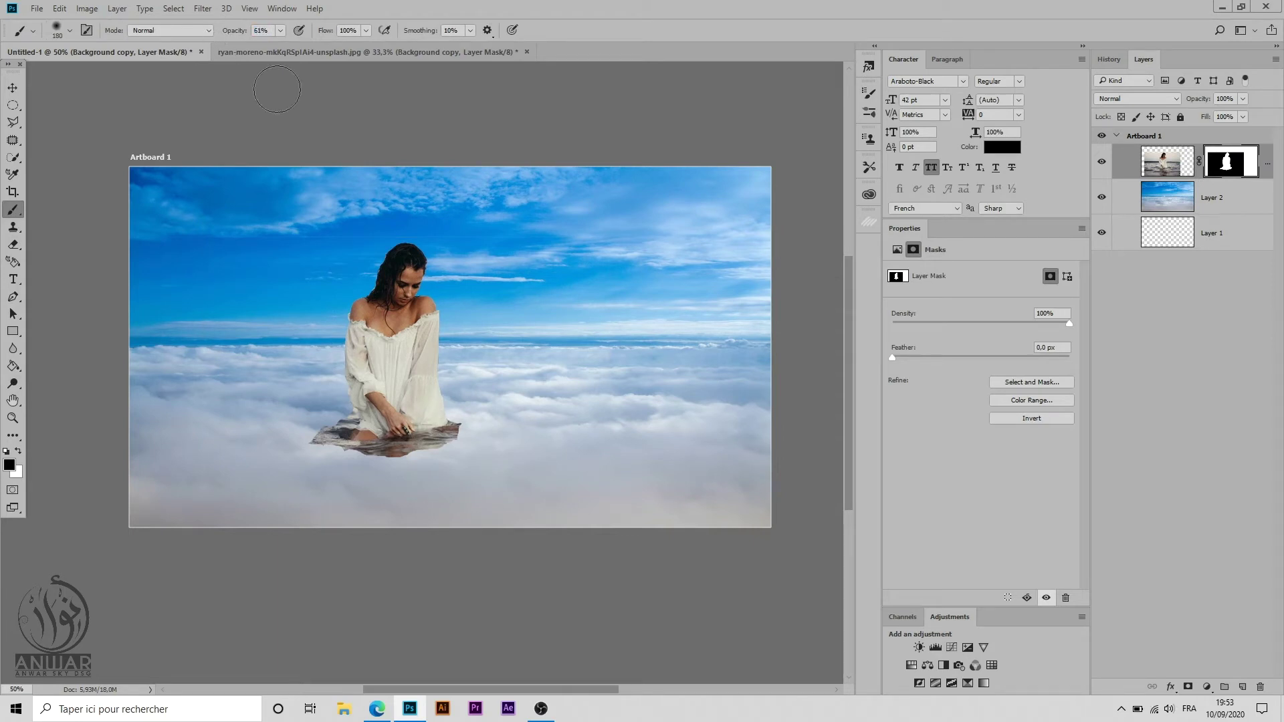
{"action": "left_click", "coordinate": [470, 458], "text": "alt"}
{"action": "left_click_drag", "start_coordinate": [483, 438], "coordinate": [485, 446]}
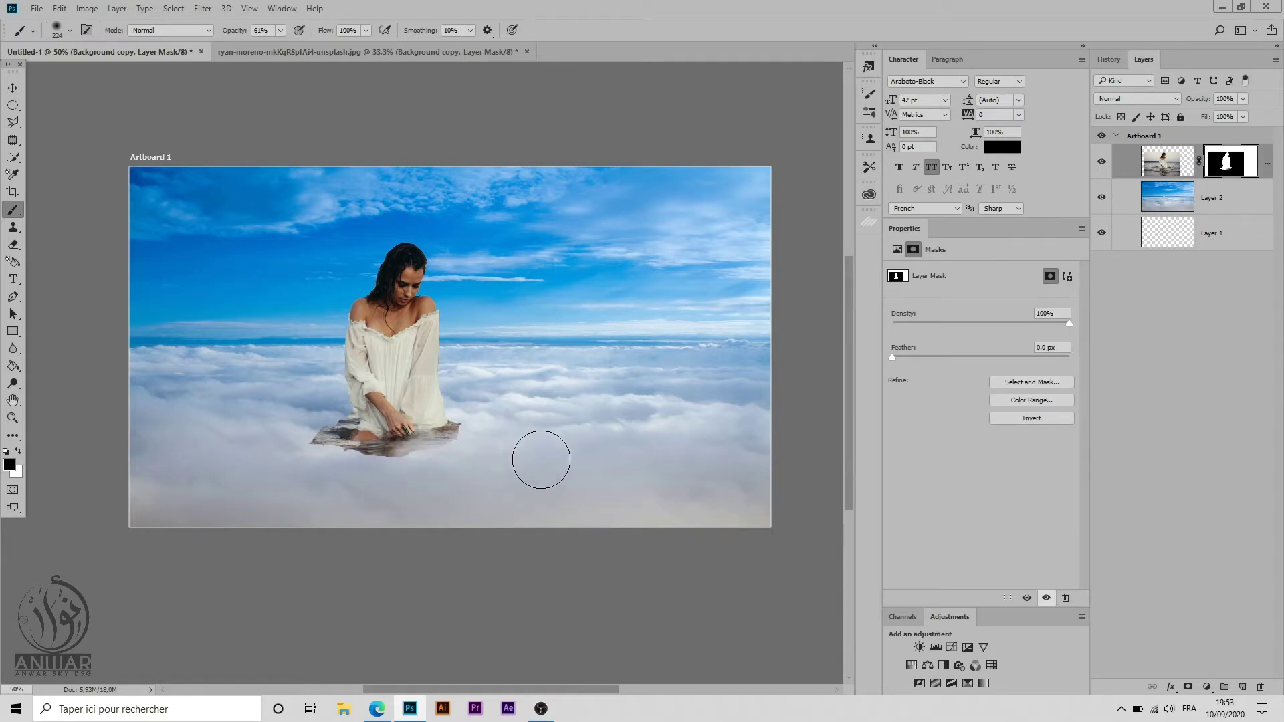
Step: Paint along the base's bottom edge on the mask to blend it into the clouds
{"action": "right_click", "coordinate": [465, 282]}
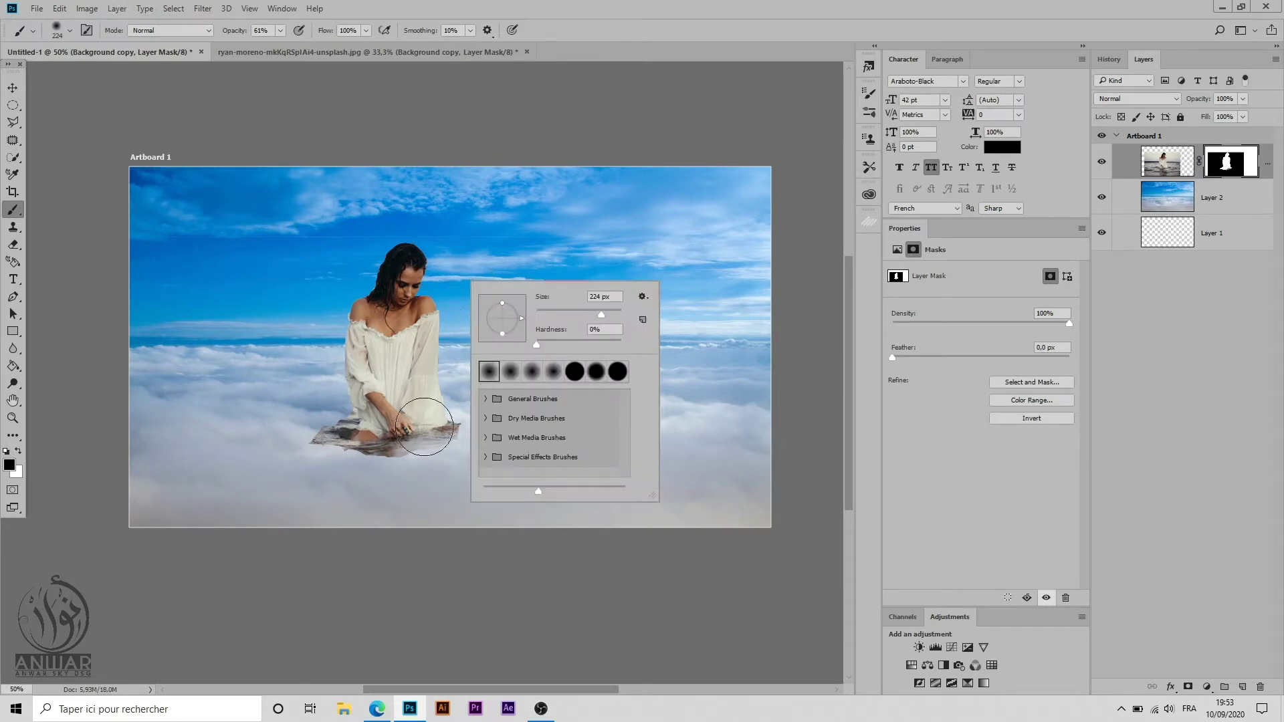
{"action": "left_click", "coordinate": [411, 495]}
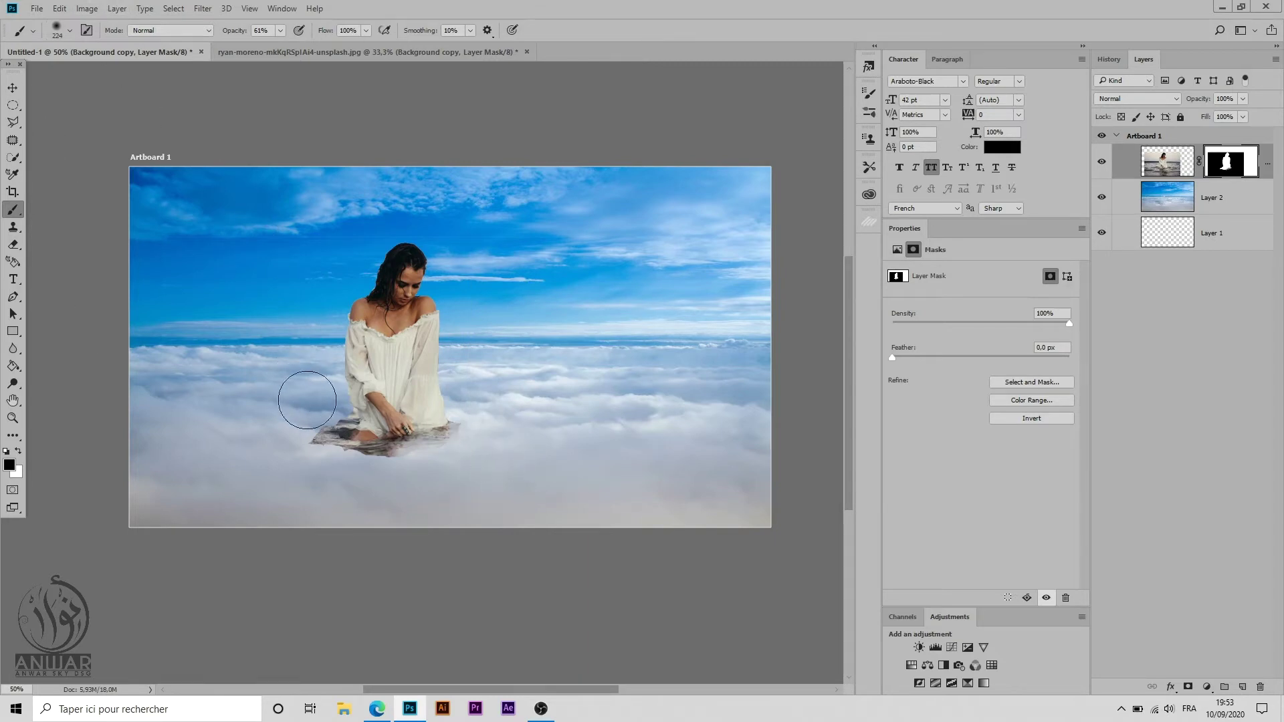
{"action": "right_click", "coordinate": [314, 331]}
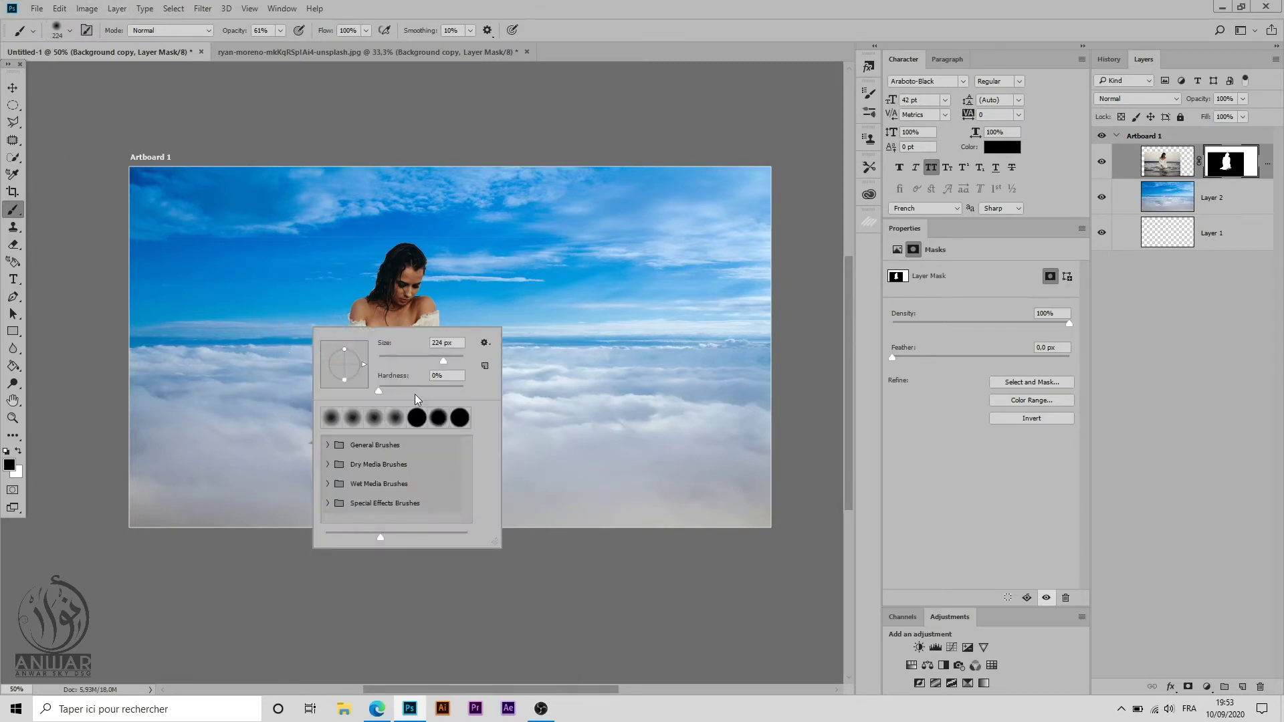
{"action": "left_click", "coordinate": [286, 473]}
{"action": "mouse_move", "coordinate": [308, 471]}
{"action": "left_mouse_down"}
{"action": "mouse_move", "coordinate": [432, 483]}
{"action": "mouse_move", "coordinate": [458, 458]}
{"action": "mouse_move", "coordinate": [377, 478]}
{"action": "mouse_move", "coordinate": [295, 430]}
{"action": "mouse_move", "coordinate": [316, 475]}
{"action": "left_mouse_up"}
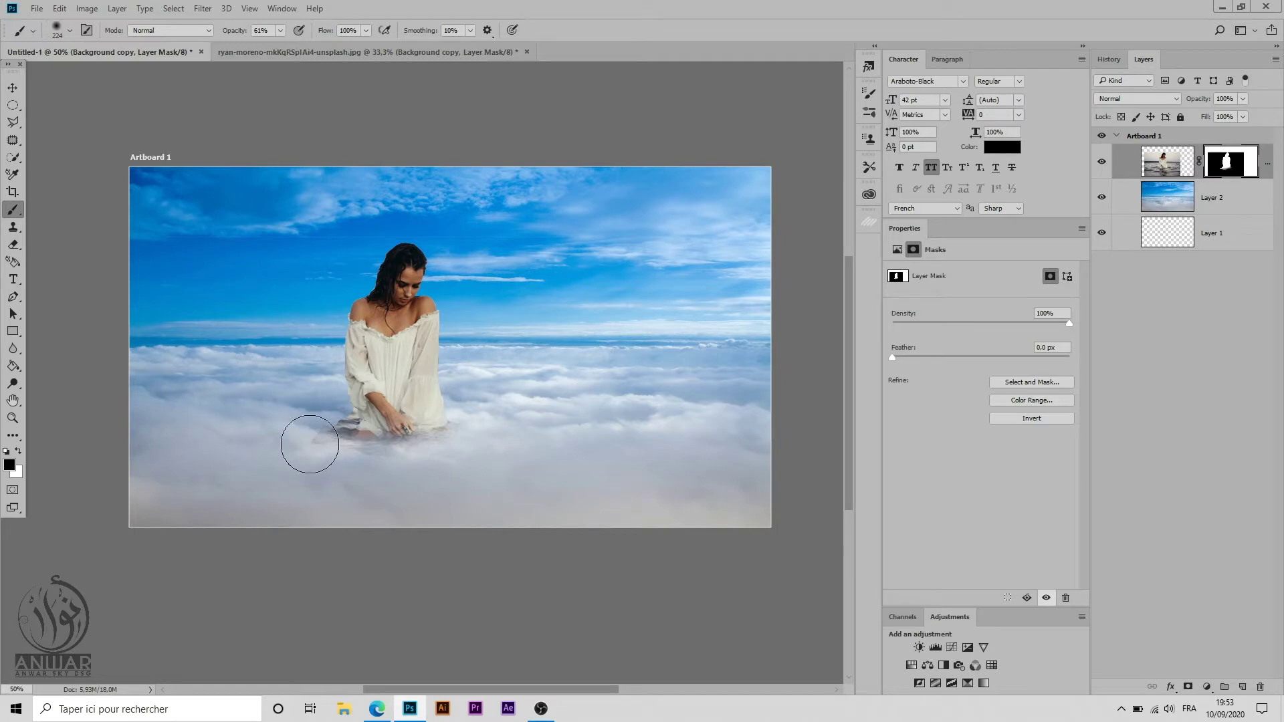
{"action": "left_click_drag", "start_coordinate": [317, 475], "coordinate": [329, 477]}
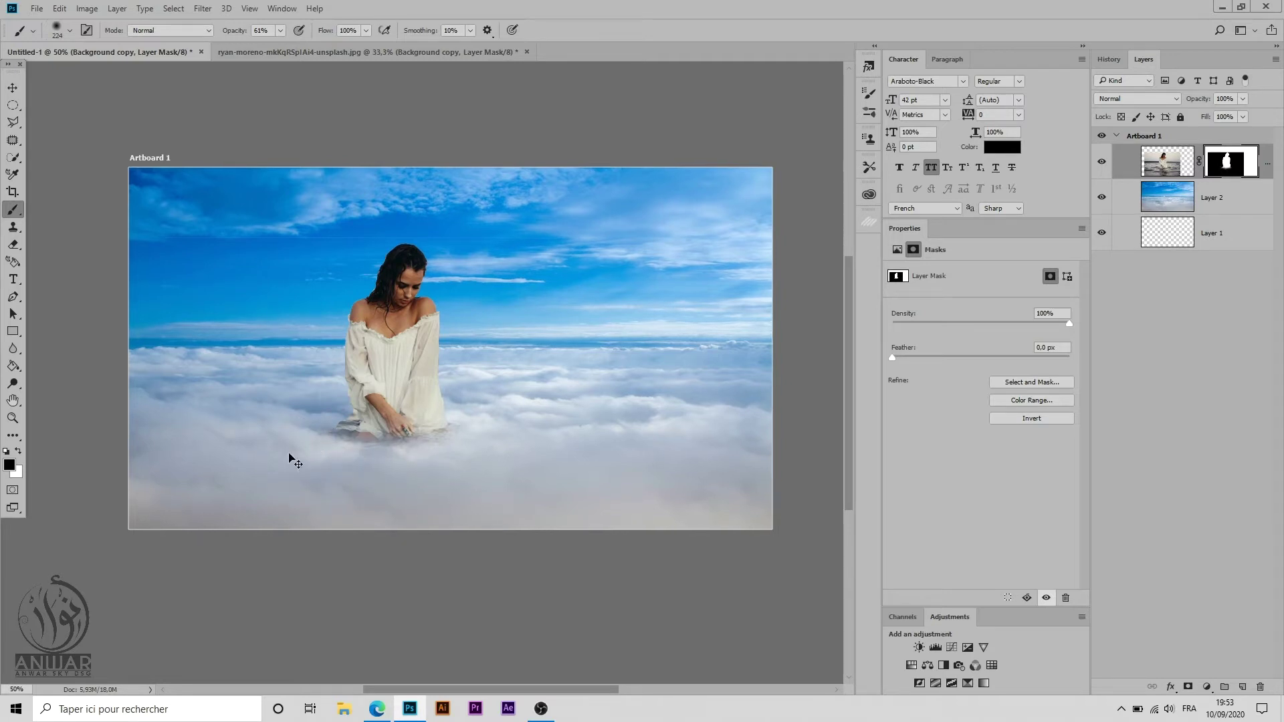
{"action": "key", "text": "ctrl+plus"}
{"action": "key", "text": "ctrl+plus"}
{"action": "key", "text": "ctrl+plus"}
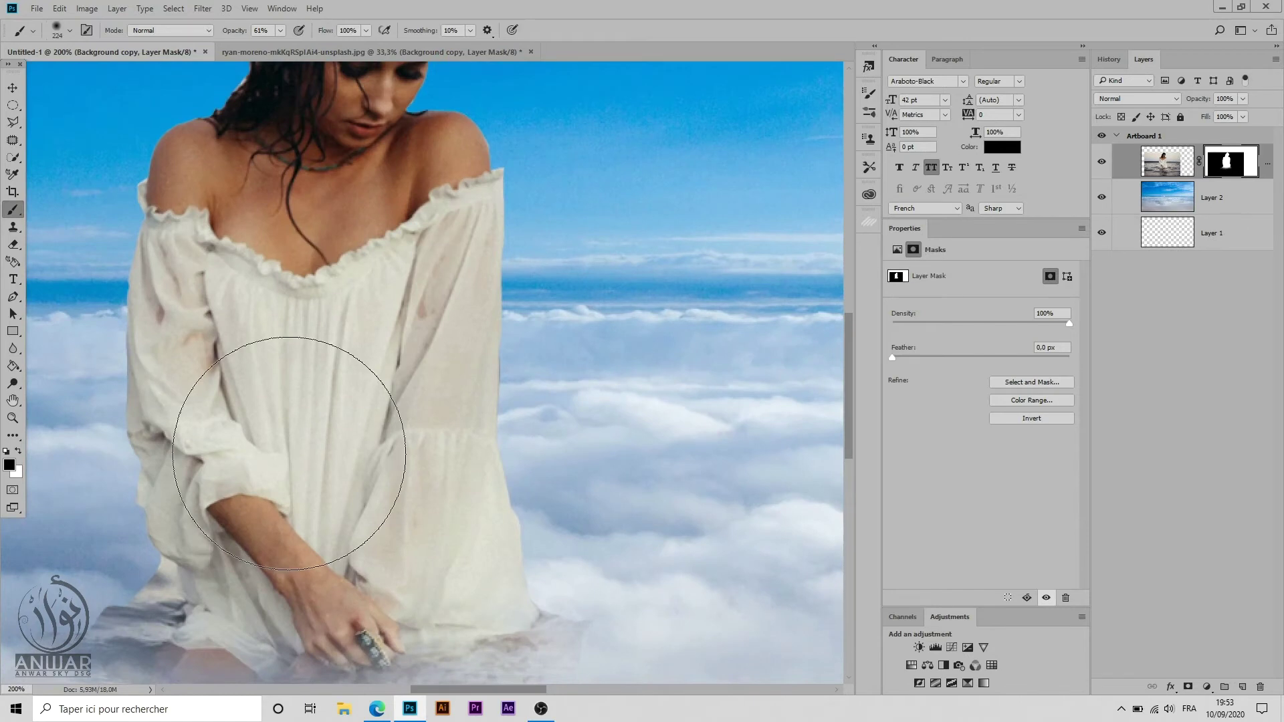
Step: Zoom in and paint the woman's mask near the dress hem with an 84 px brush
{"action": "scroll", "coordinate": [289, 453], "scroll_direction": "down", "scroll_amount": 5}
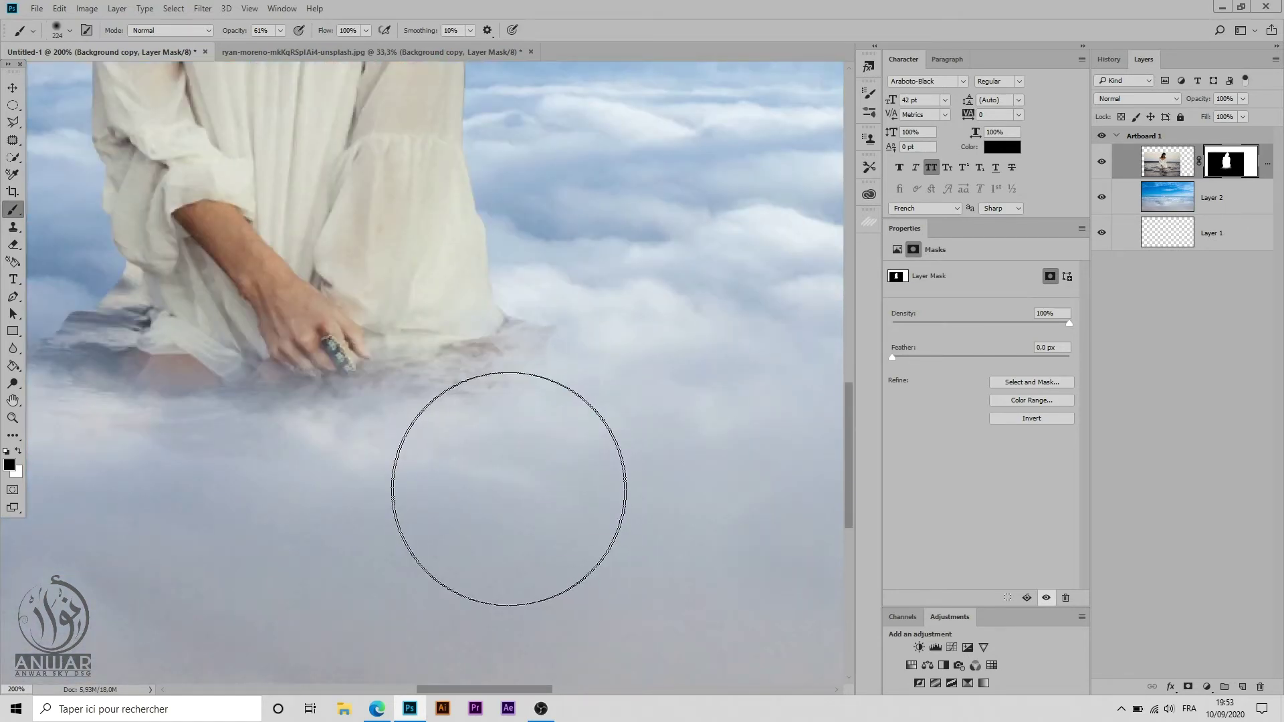
{"action": "right_click", "coordinate": [631, 468]}
{"action": "type", "text": "84"}
{"action": "key", "text": "Return"}
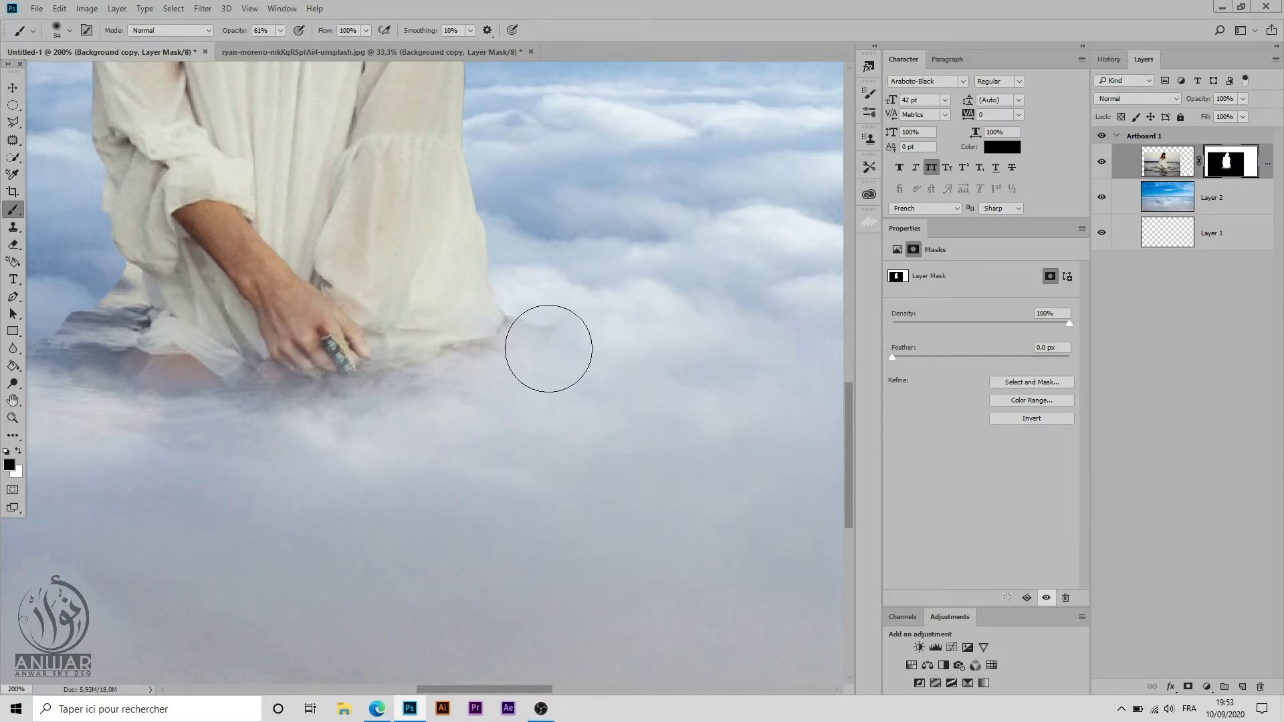
{"action": "left_click_drag", "start_coordinate": [559, 315], "coordinate": [467, 387]}
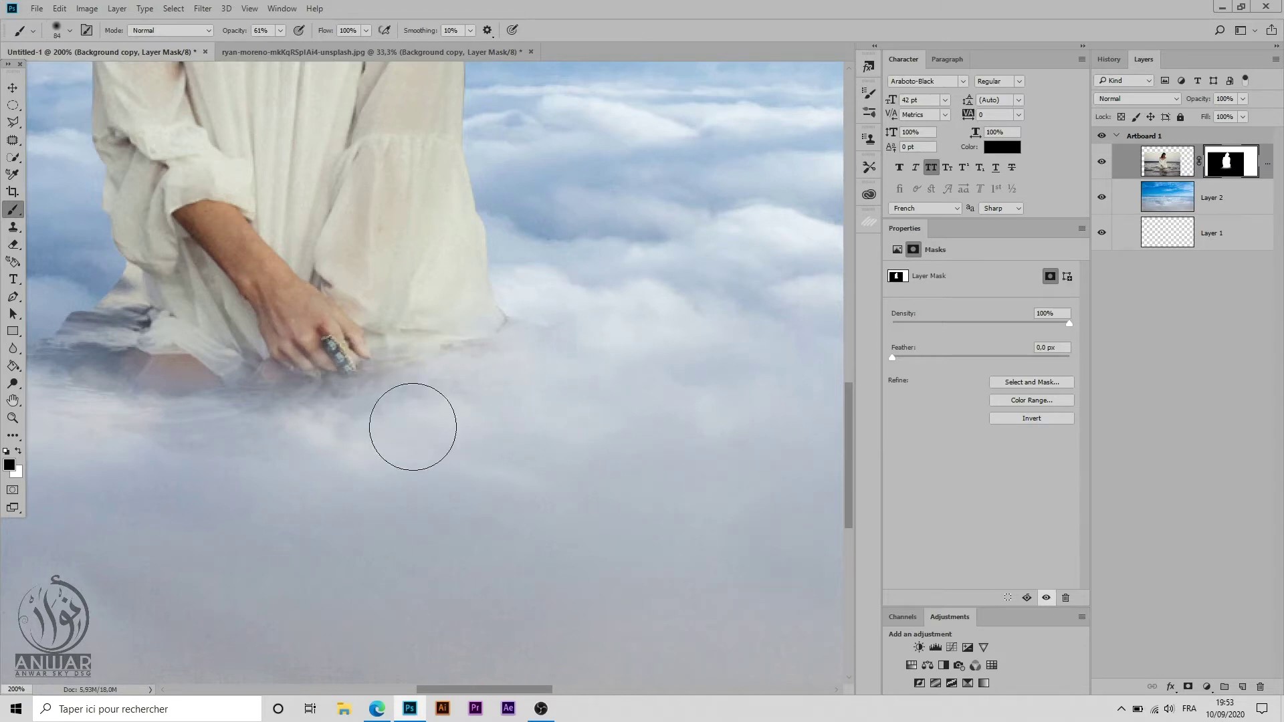
{"action": "left_click_drag", "start_coordinate": [152, 470], "coordinate": [342, 433]}
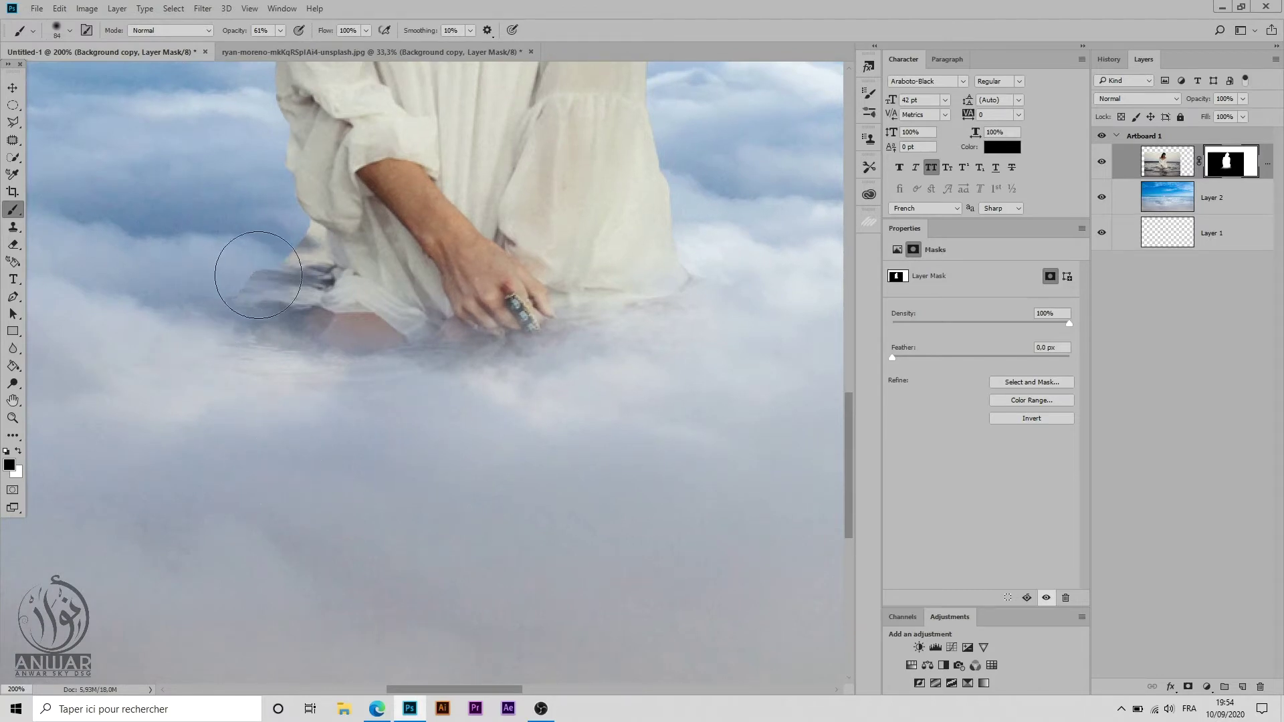
Step: Mask away the dark fringe at the dress edge, lowering brush hardness for a softer blend
{"action": "right_click", "coordinate": [452, 336]}
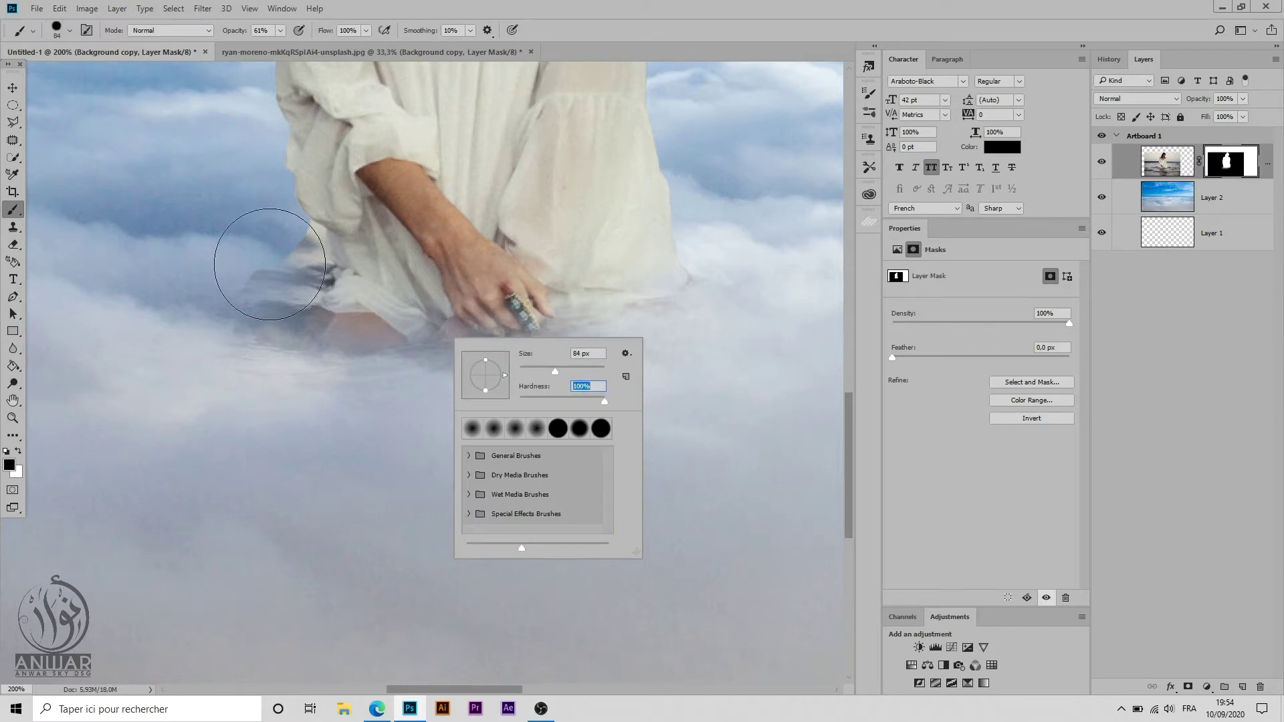
{"action": "left_click", "coordinate": [270, 259]}
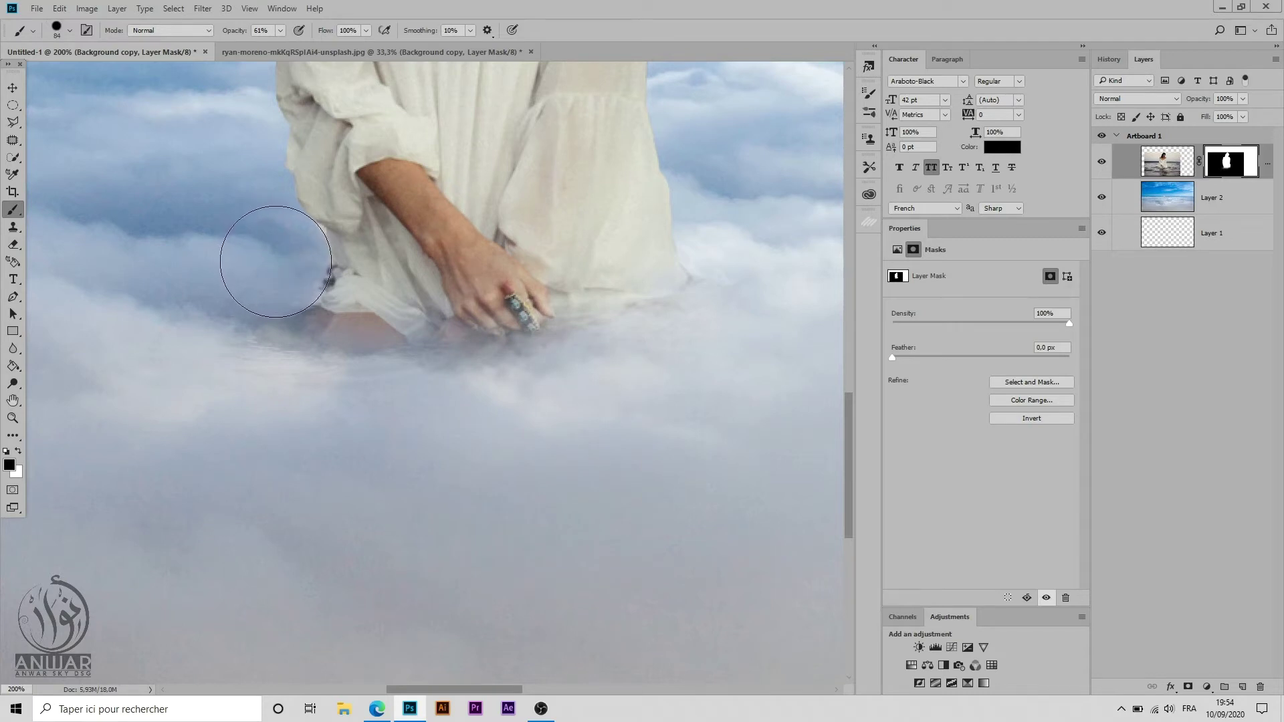
{"action": "left_click_drag", "start_coordinate": [278, 269], "coordinate": [275, 260]}
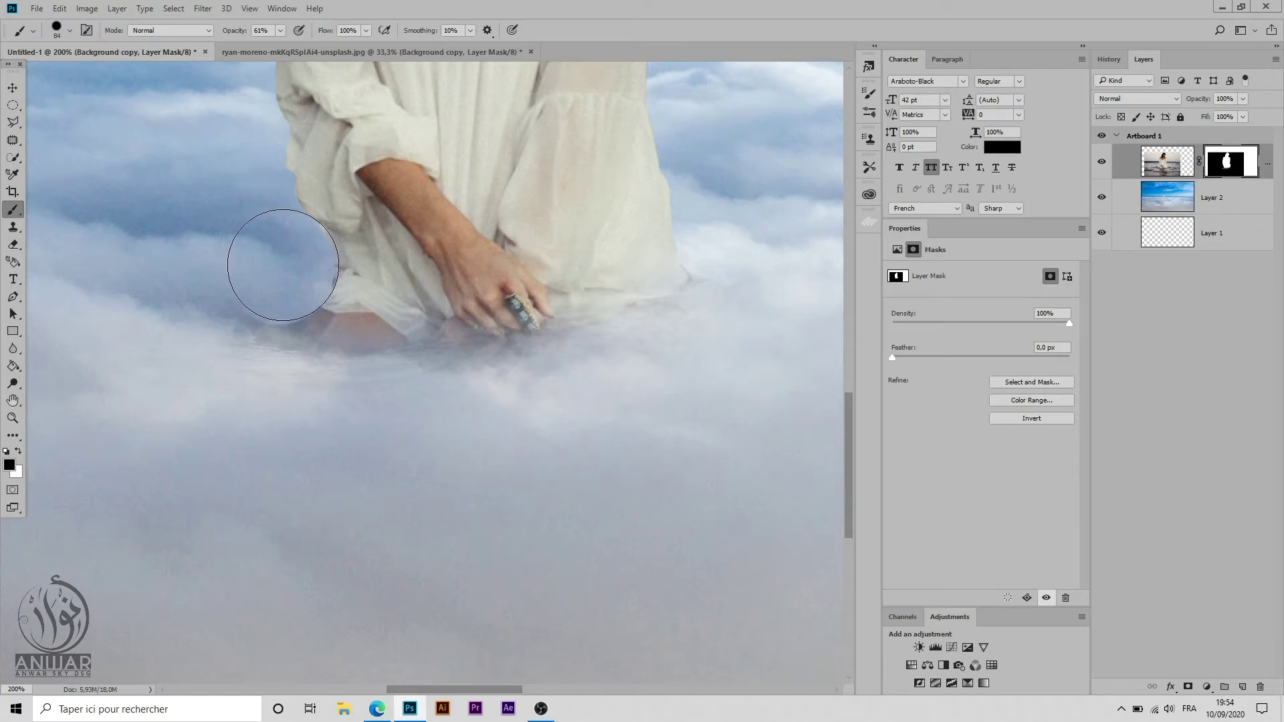
{"action": "right_click", "coordinate": [368, 298]}
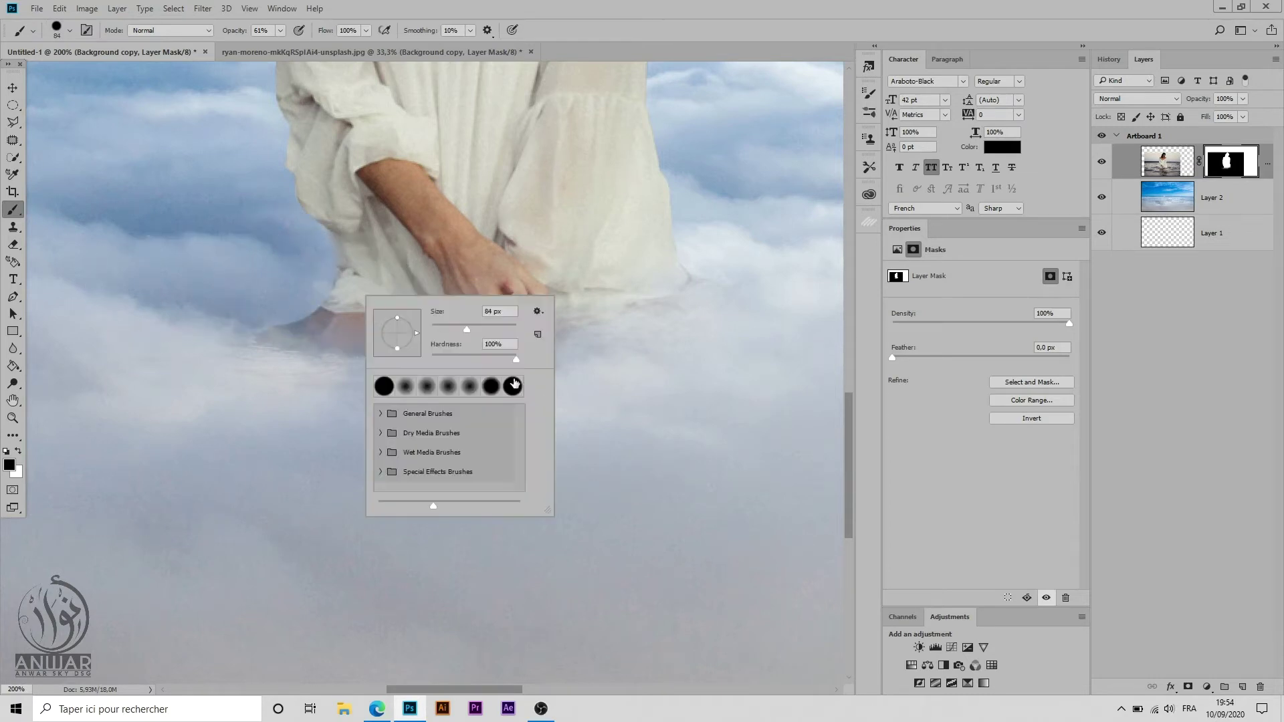
{"action": "left_click_drag", "start_coordinate": [515, 359], "coordinate": [450, 361]}
{"action": "left_click", "coordinate": [255, 307]}
{"action": "left_click_drag", "start_coordinate": [263, 305], "coordinate": [277, 302]}
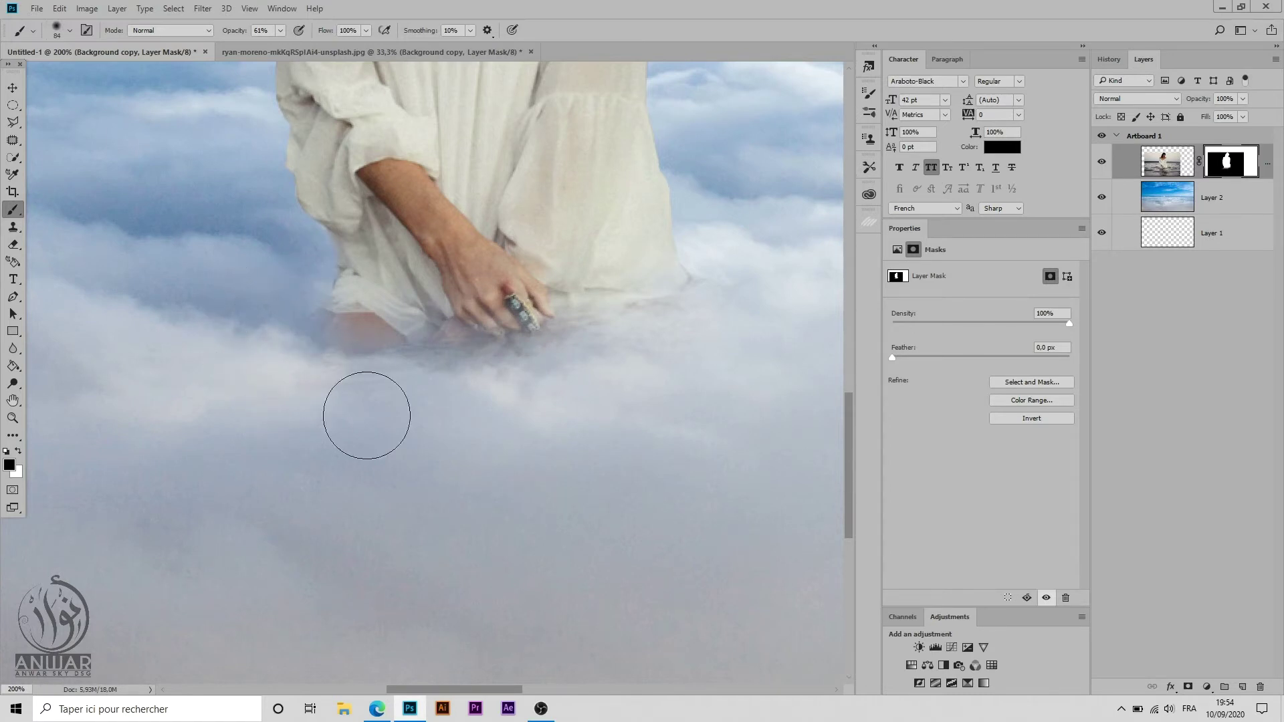
Step: Zoom out to the whole artboard and load the woman's mask as a selection
{"action": "key", "text": "ctrl+minus"}
{"action": "key", "text": "ctrl+minus"}
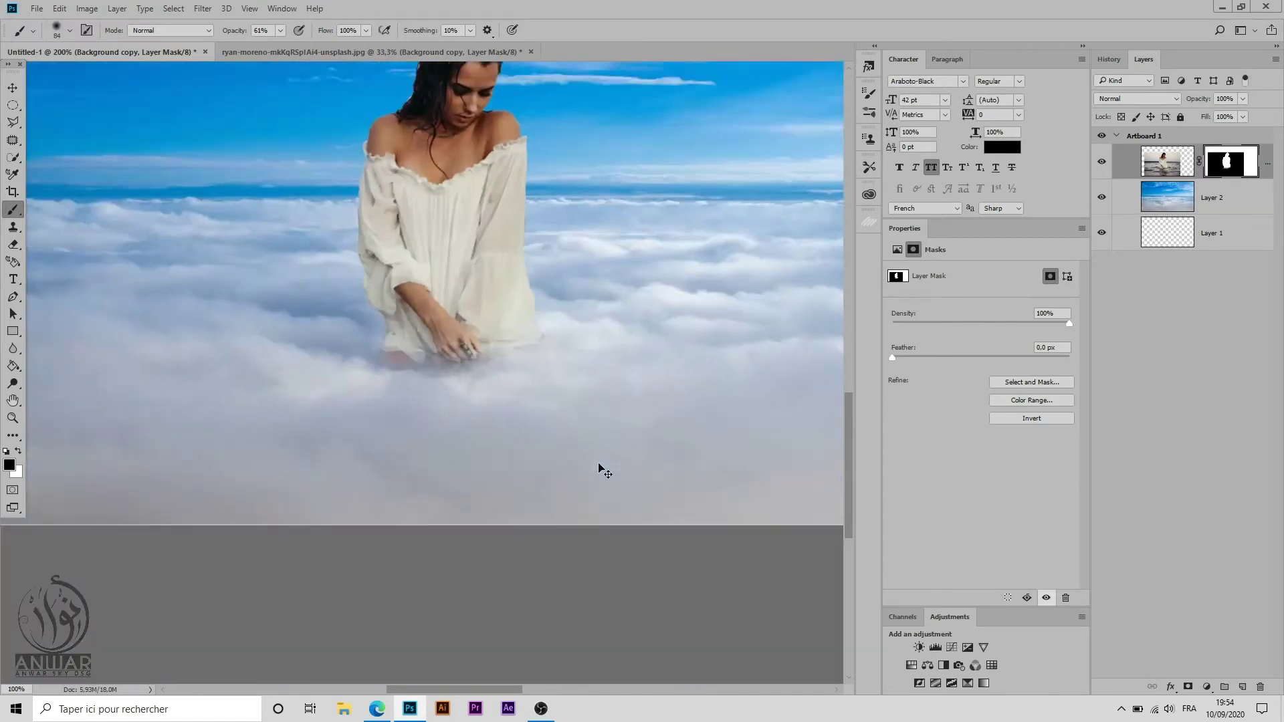
{"action": "key", "text": "ctrl+minus"}
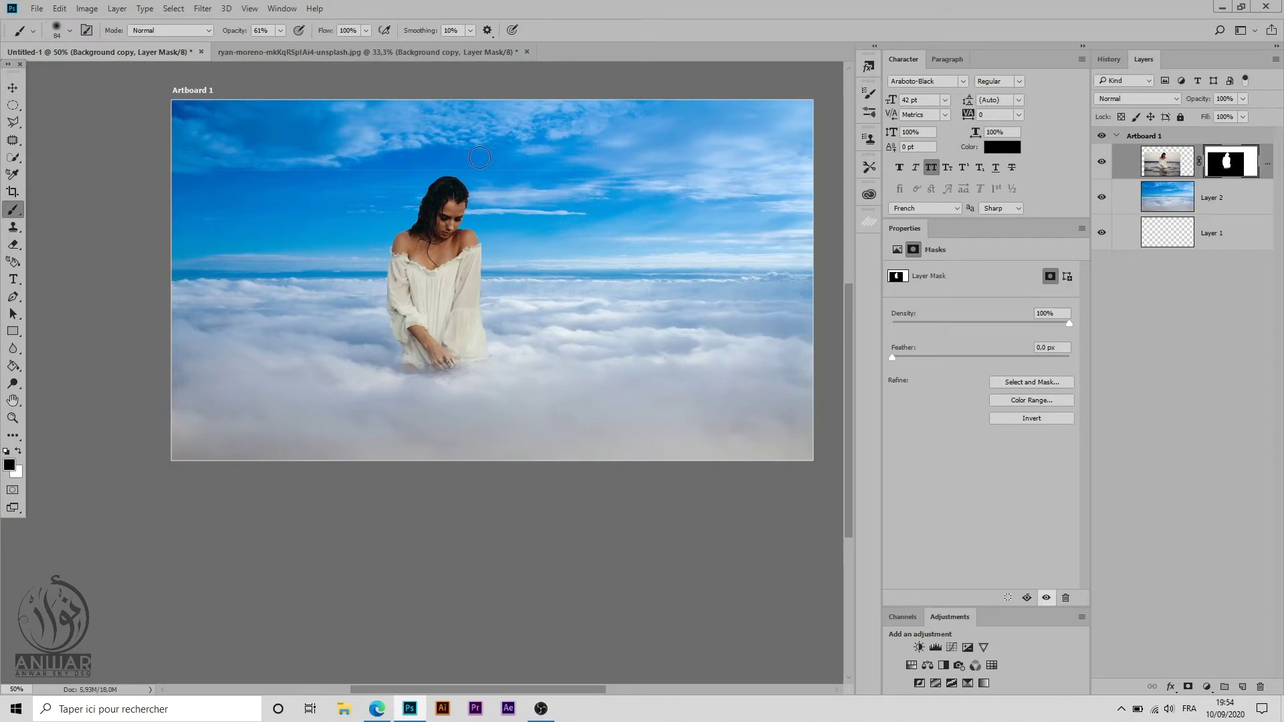
{"action": "left_click", "coordinate": [1224, 162], "text": "ctrl"}
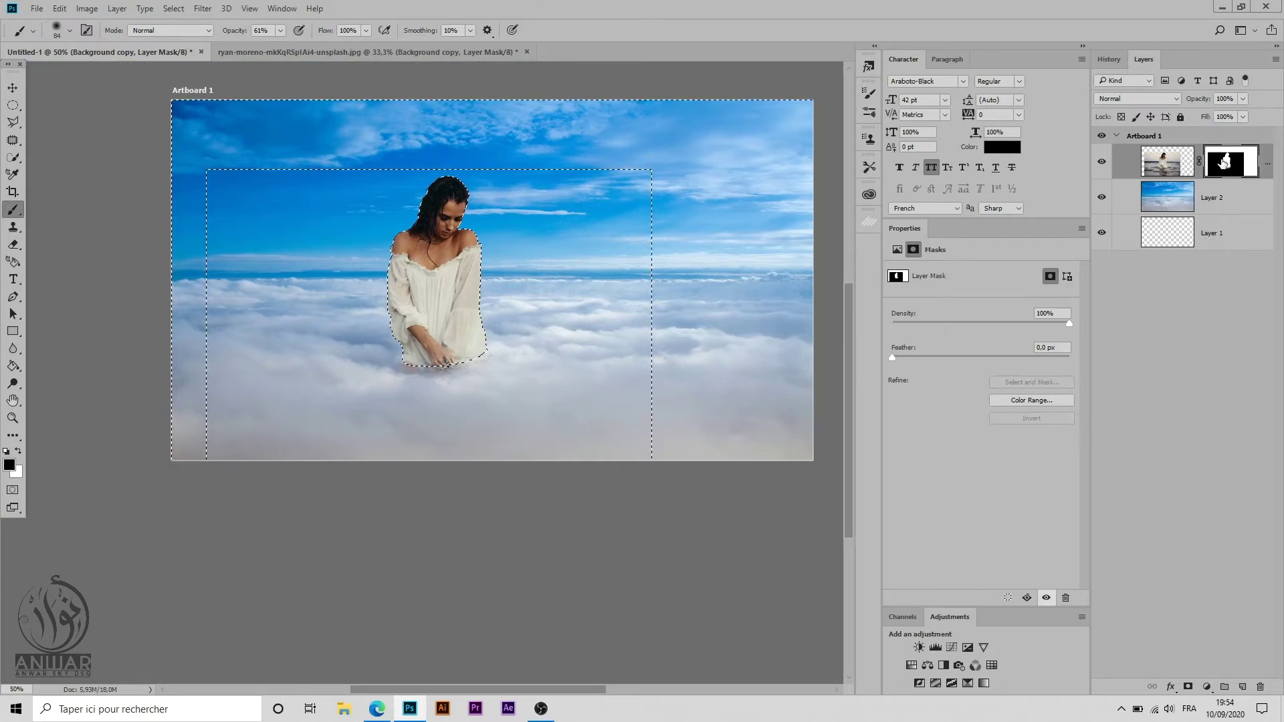
Step: Deselect, add a new layer above the sky, and paint black under the woman's hands
{"action": "key", "text": "ctrl+d"}
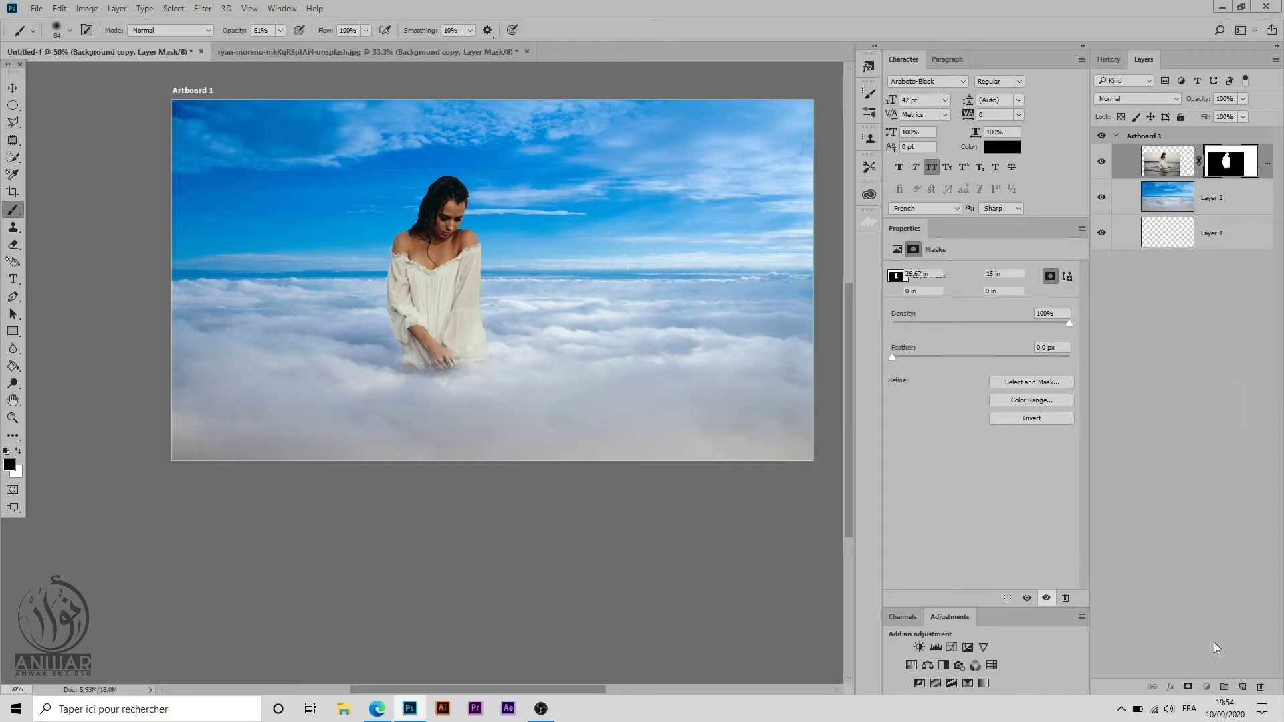
{"action": "key", "text": "alt+bracketleft"}
{"action": "left_click", "coordinate": [1241, 686]}
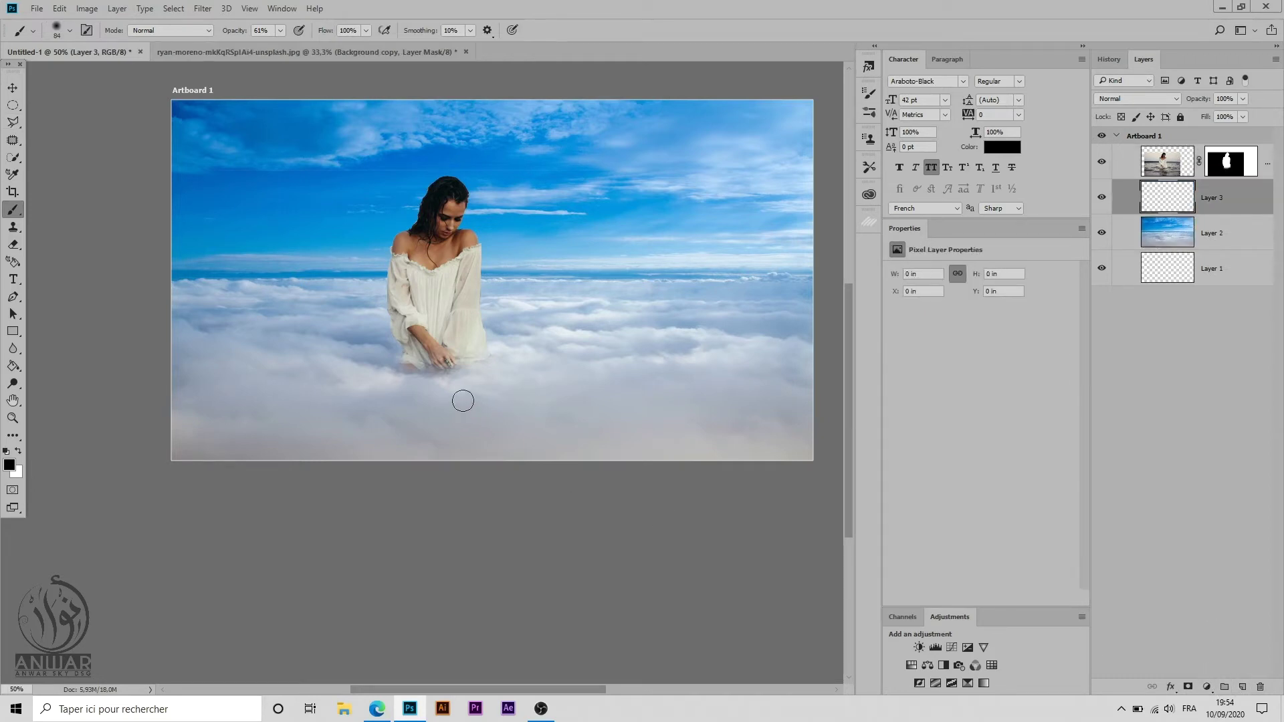
{"action": "left_click_drag", "start_coordinate": [460, 370], "coordinate": [304, 366]}
{"action": "left_click_drag", "start_coordinate": [380, 372], "coordinate": [428, 365]}
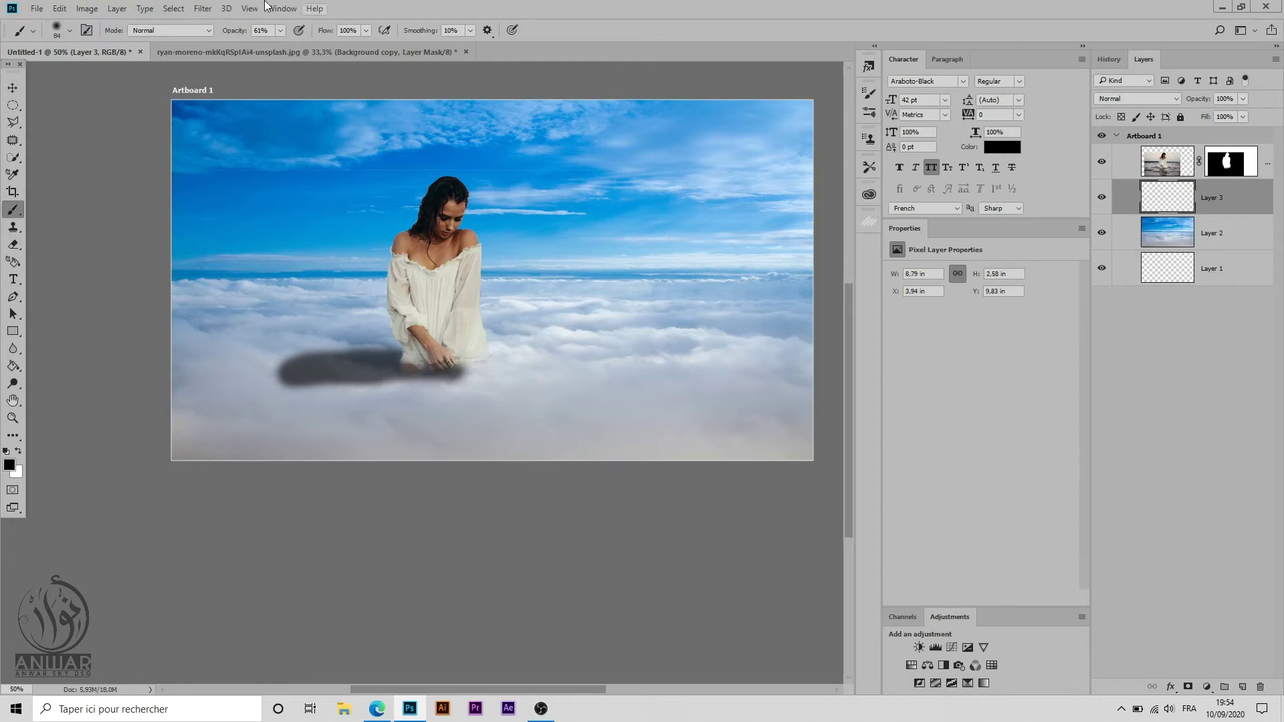
Step: Motion-blur the shadow at 0°, 657 px, and lower the layer opacity to about 55%
{"action": "left_click", "coordinate": [201, 9]}
{"action": "mouse_move", "coordinate": [286, 157]}
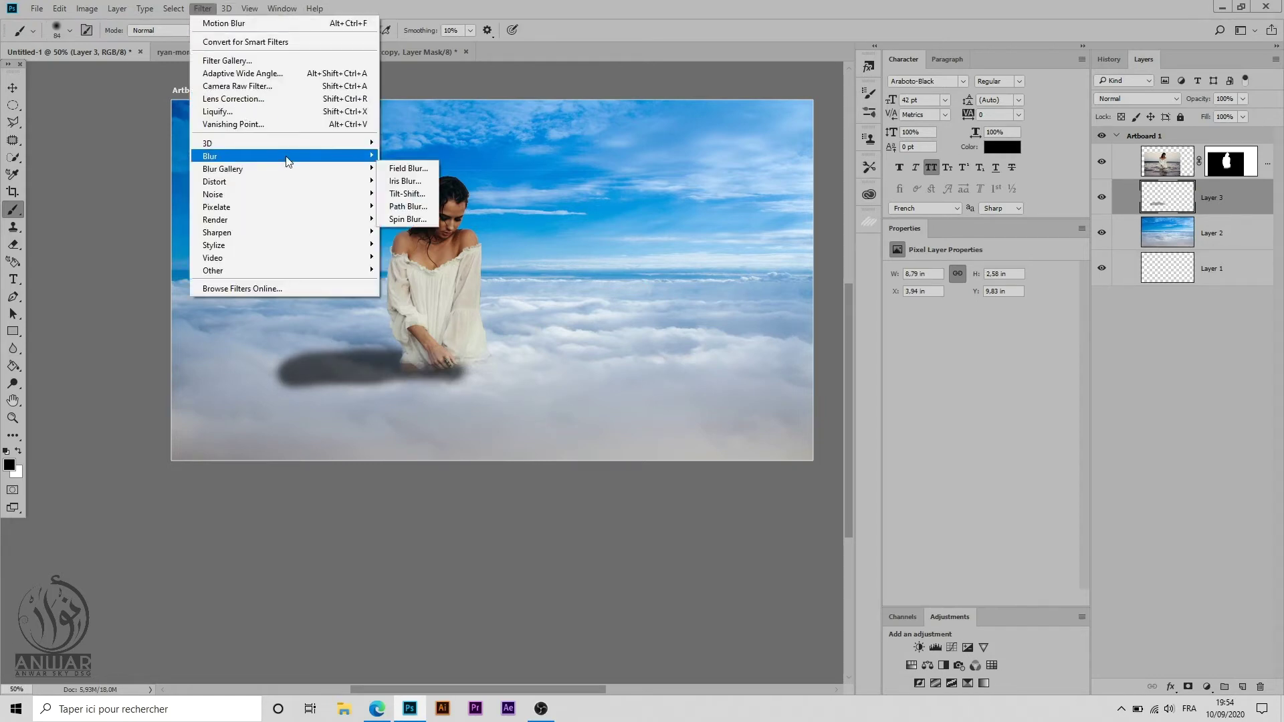
{"action": "left_click", "coordinate": [412, 232]}
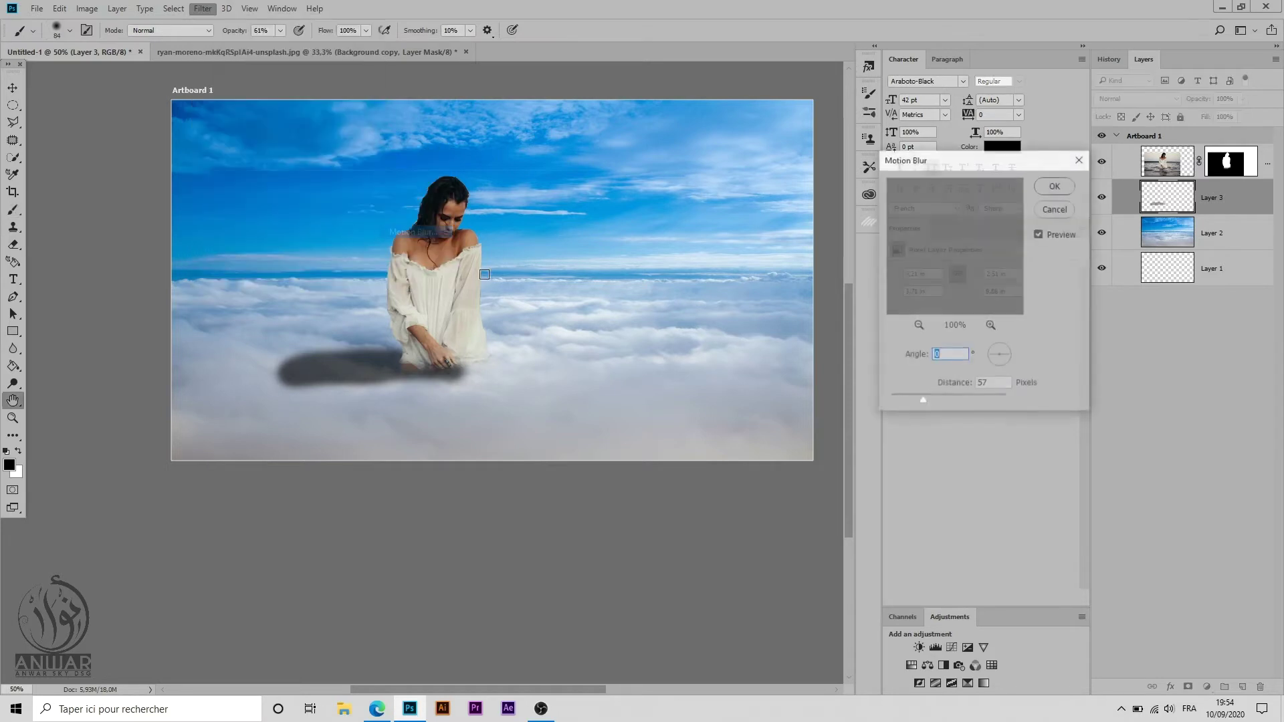
{"action": "left_click", "coordinate": [959, 396]}
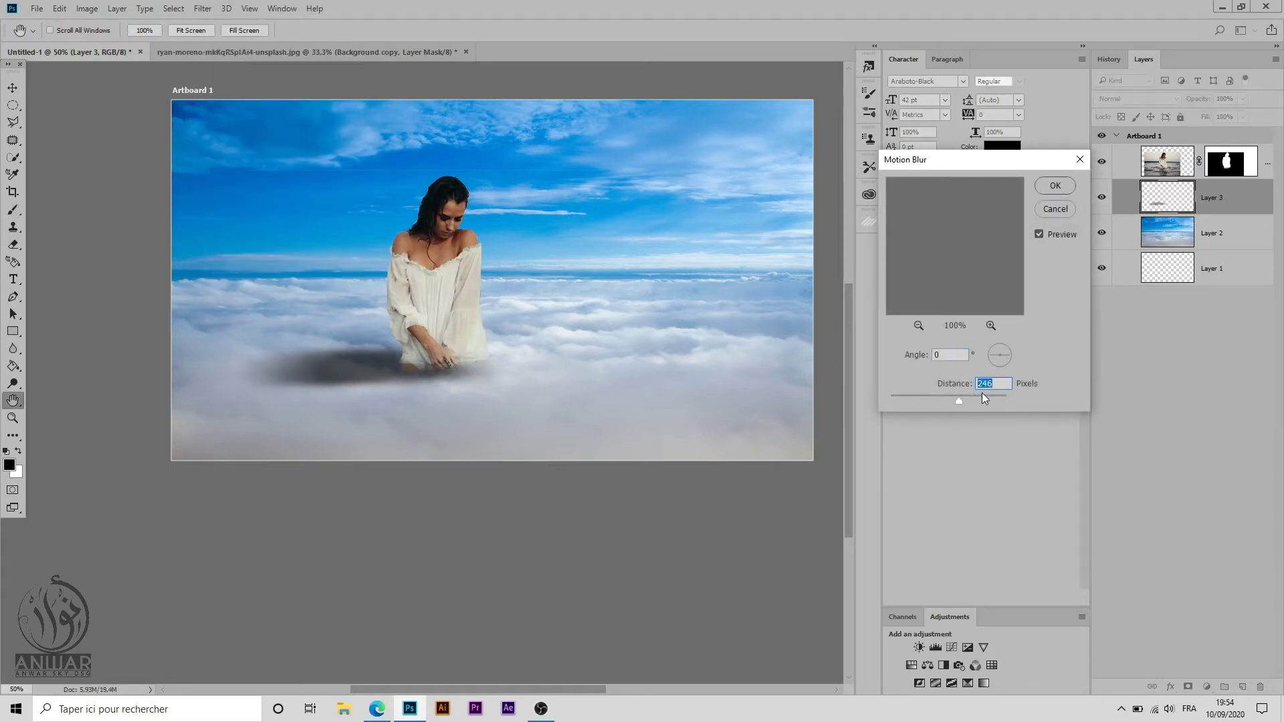
{"action": "left_click", "coordinate": [976, 395]}
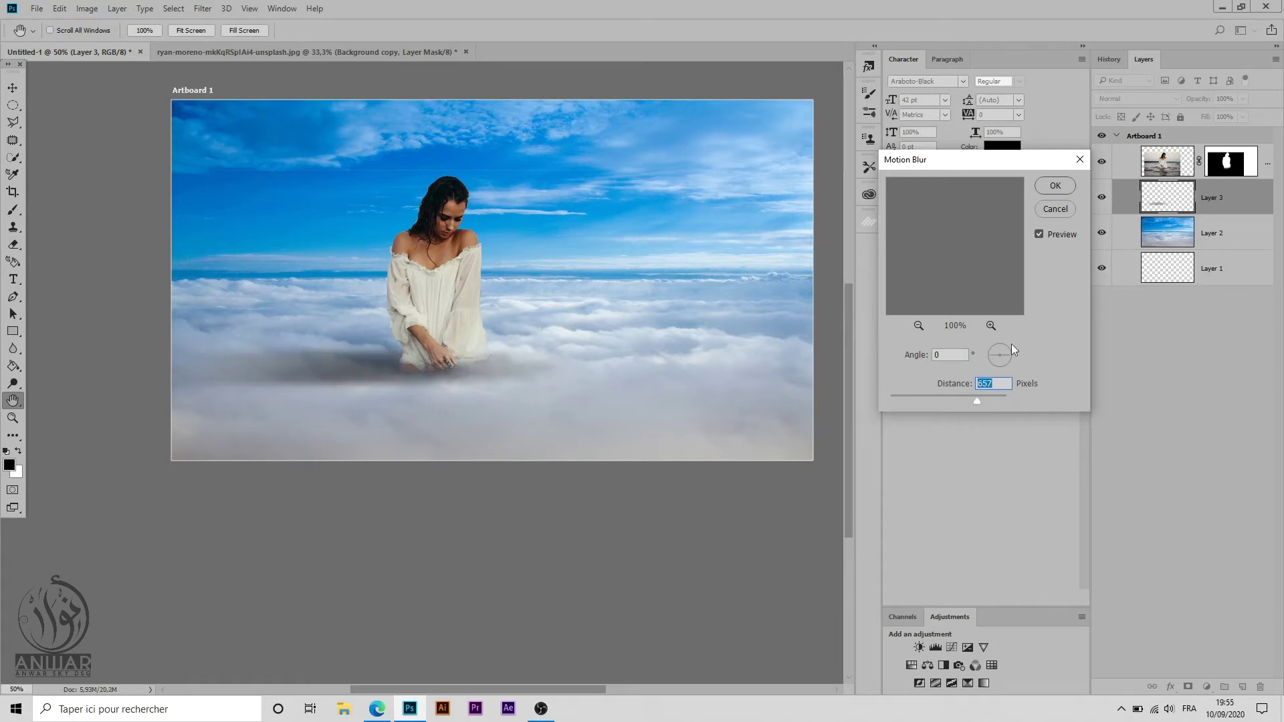
{"action": "left_click", "coordinate": [1048, 184]}
{"action": "key", "text": "b"}
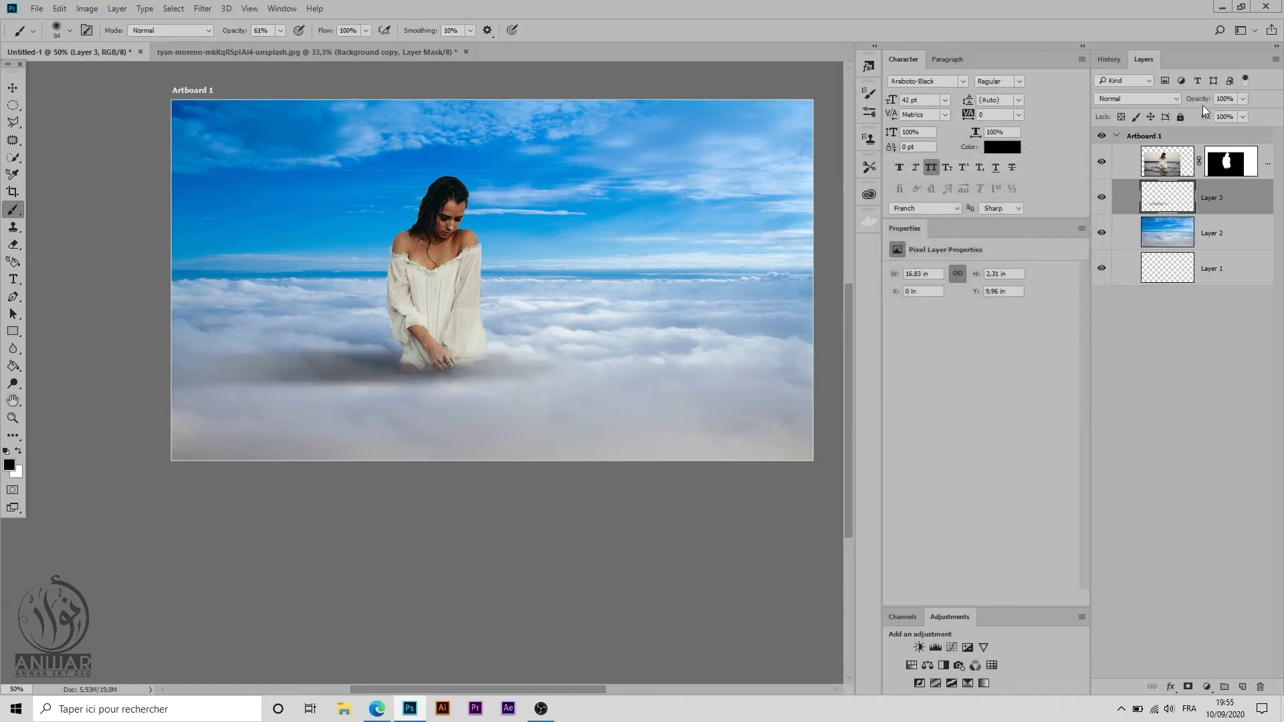
{"action": "left_click_drag", "start_coordinate": [1196, 102], "coordinate": [1166, 102]}
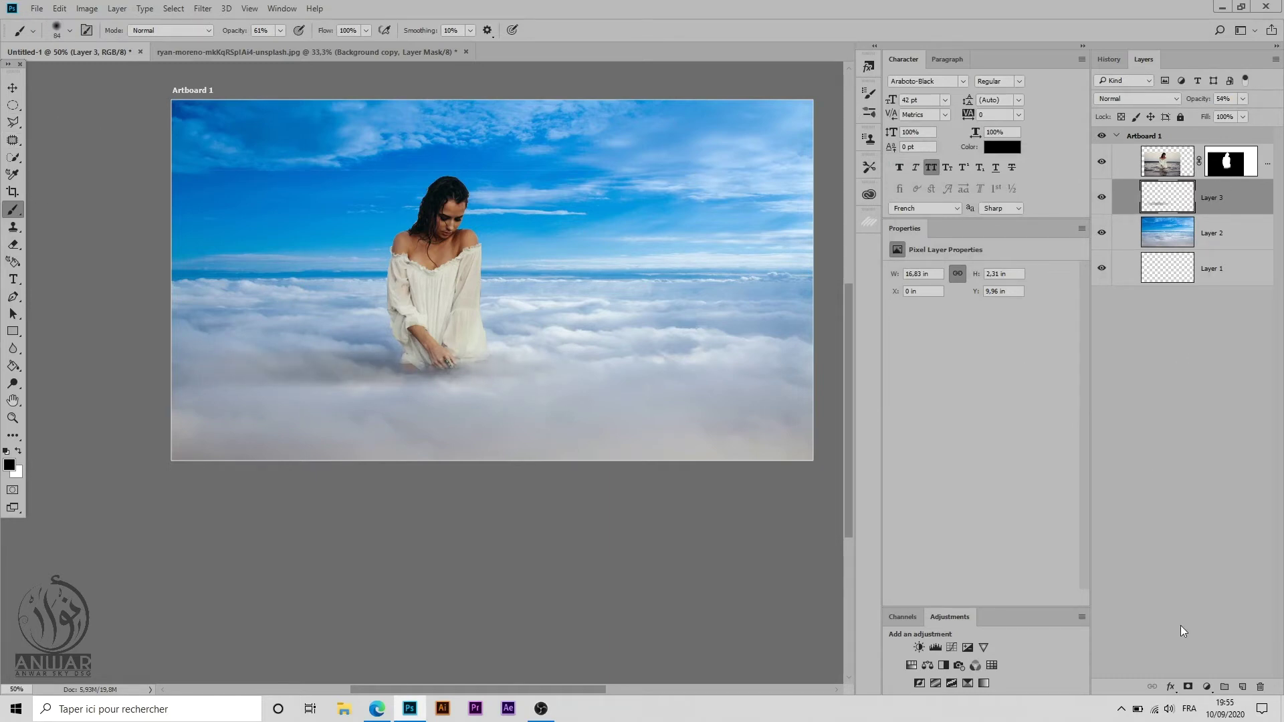
Step: Mask Layer 3 with a 100% opacity brush along her lower body, then add empty Layer 4
{"action": "left_click", "coordinate": [1189, 688]}
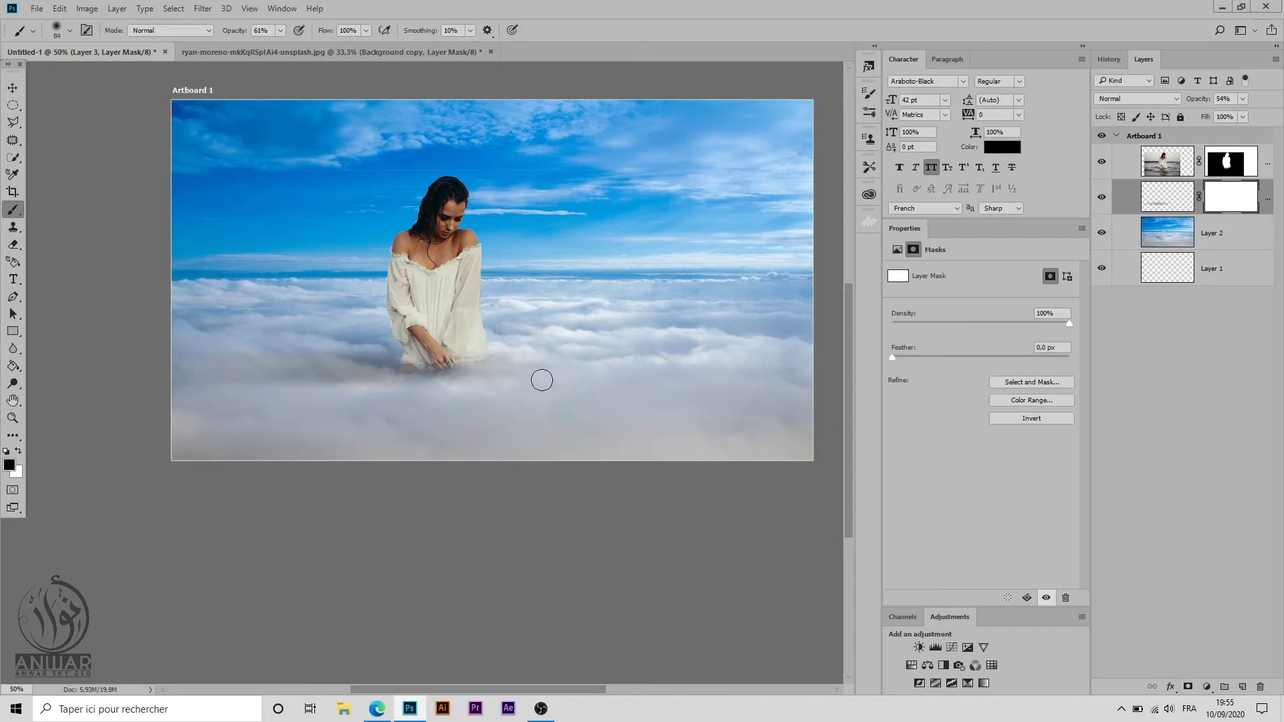
{"action": "left_click_drag", "start_coordinate": [531, 370], "coordinate": [491, 344]}
{"action": "left_click_drag", "start_coordinate": [230, 30], "coordinate": [268, 31]}
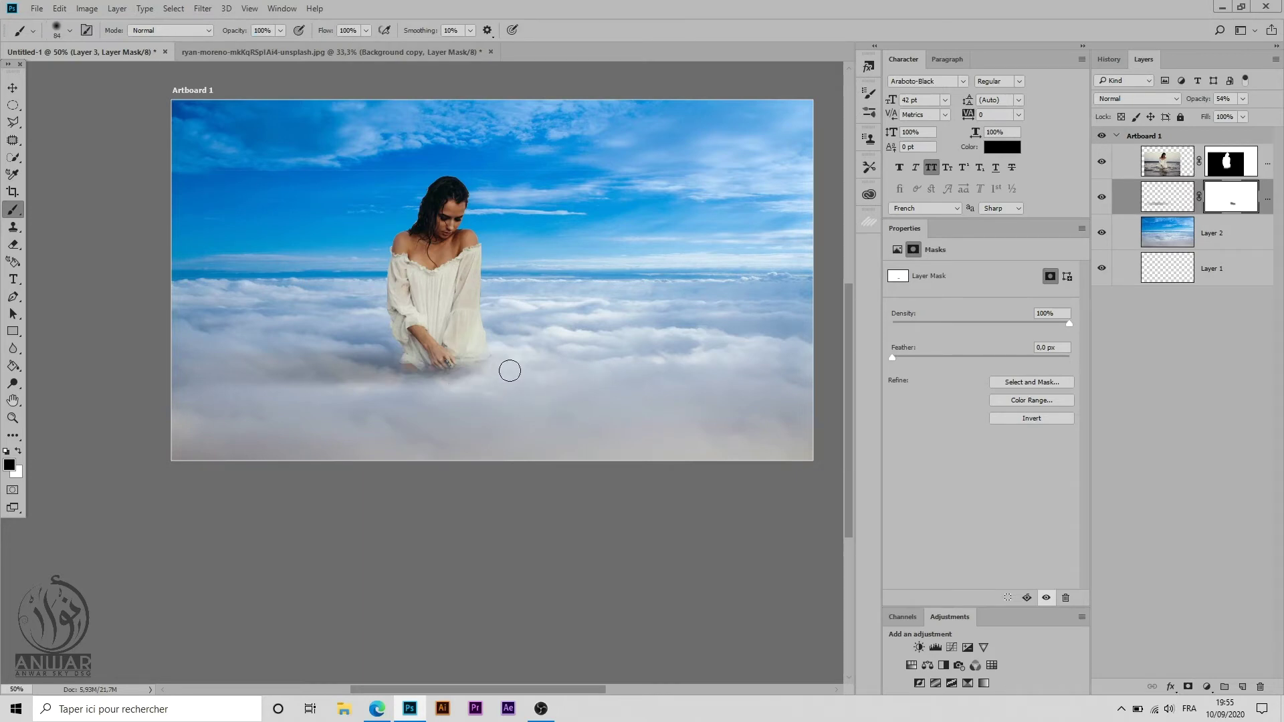
{"action": "left_click_drag", "start_coordinate": [399, 408], "coordinate": [650, 454]}
{"action": "left_click", "coordinate": [1176, 160]}
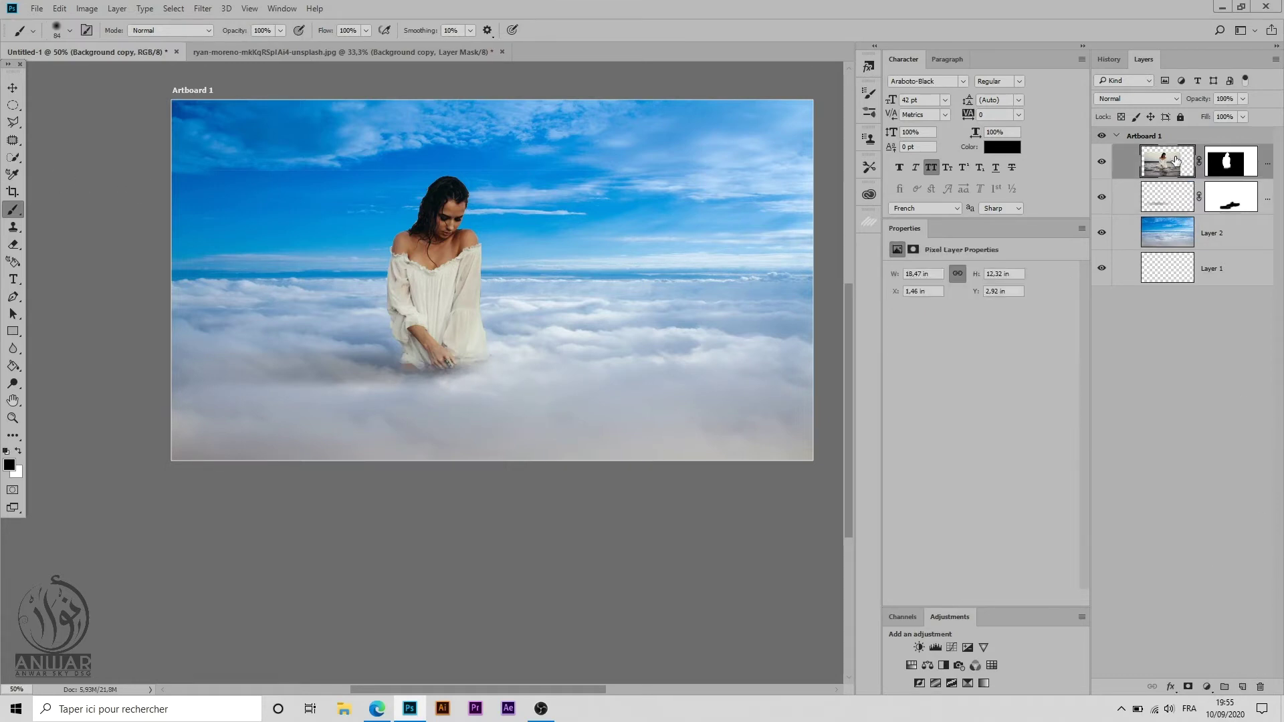
{"action": "left_click", "coordinate": [1242, 686]}
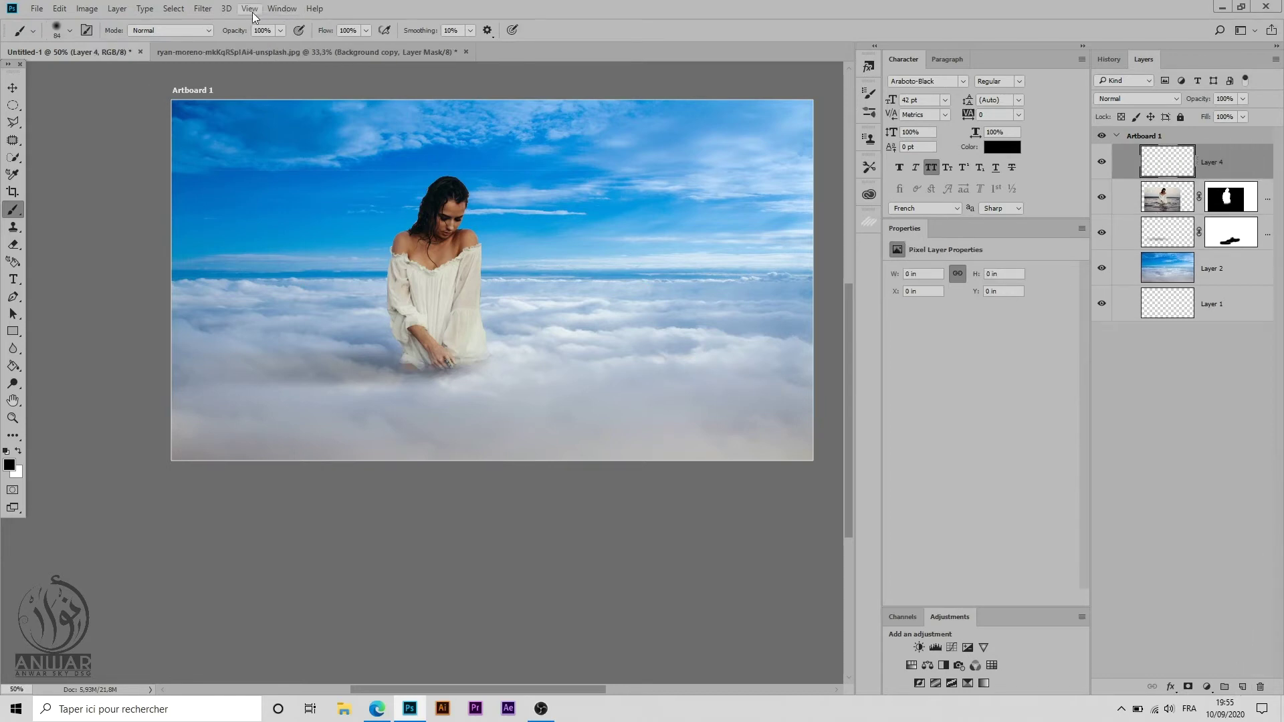
Step: Fill the new empty layer with black using the Paint Bucket
{"action": "left_click", "coordinate": [212, 10]}
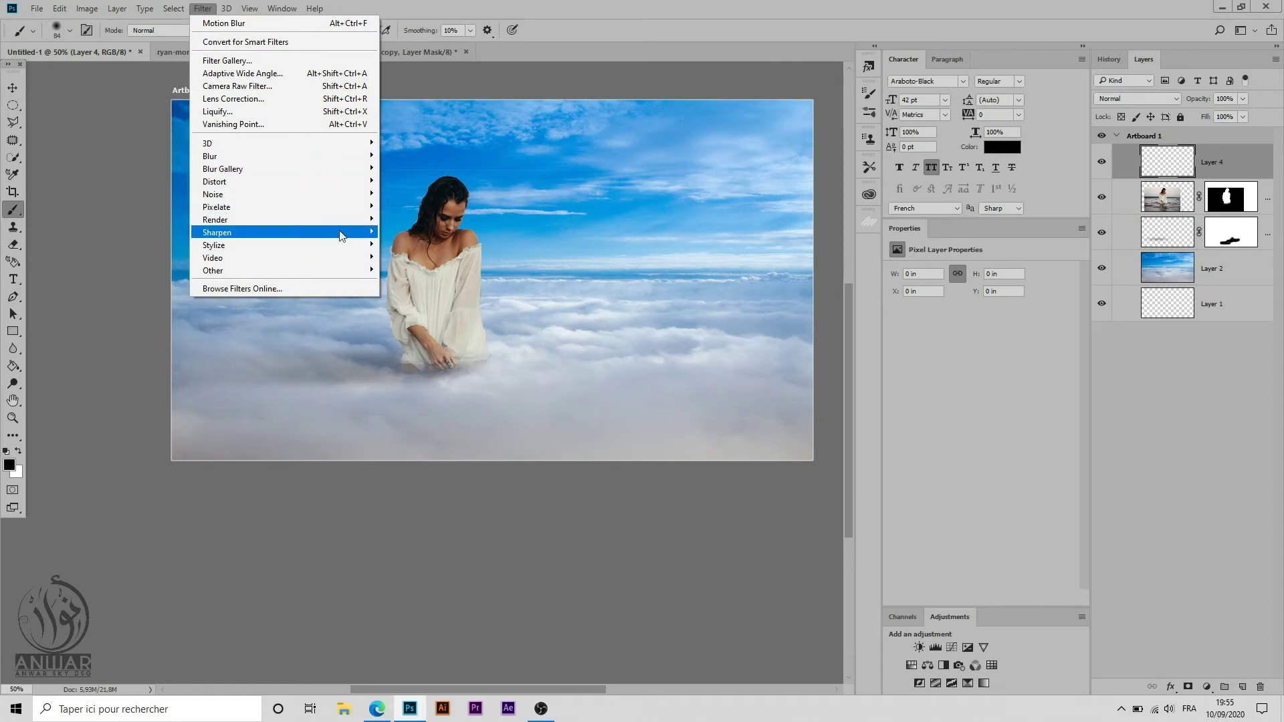
{"action": "mouse_move", "coordinate": [215, 219]}
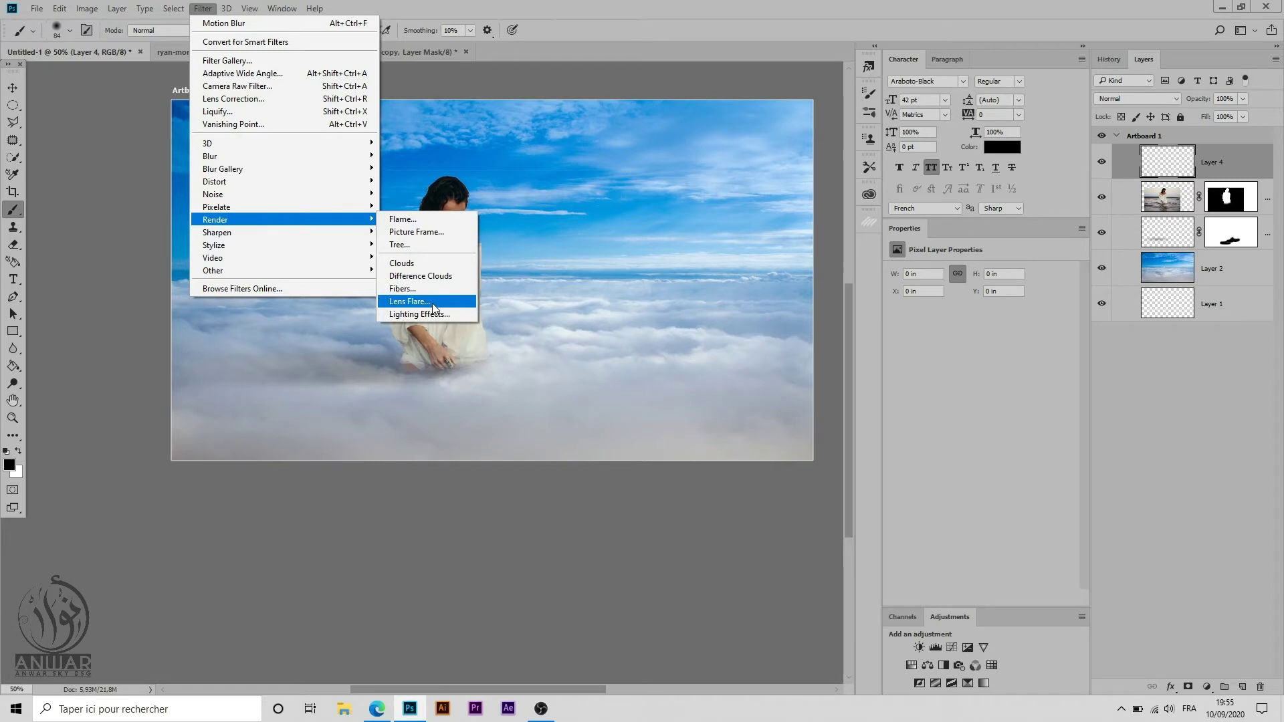
{"action": "left_click", "coordinate": [433, 308]}
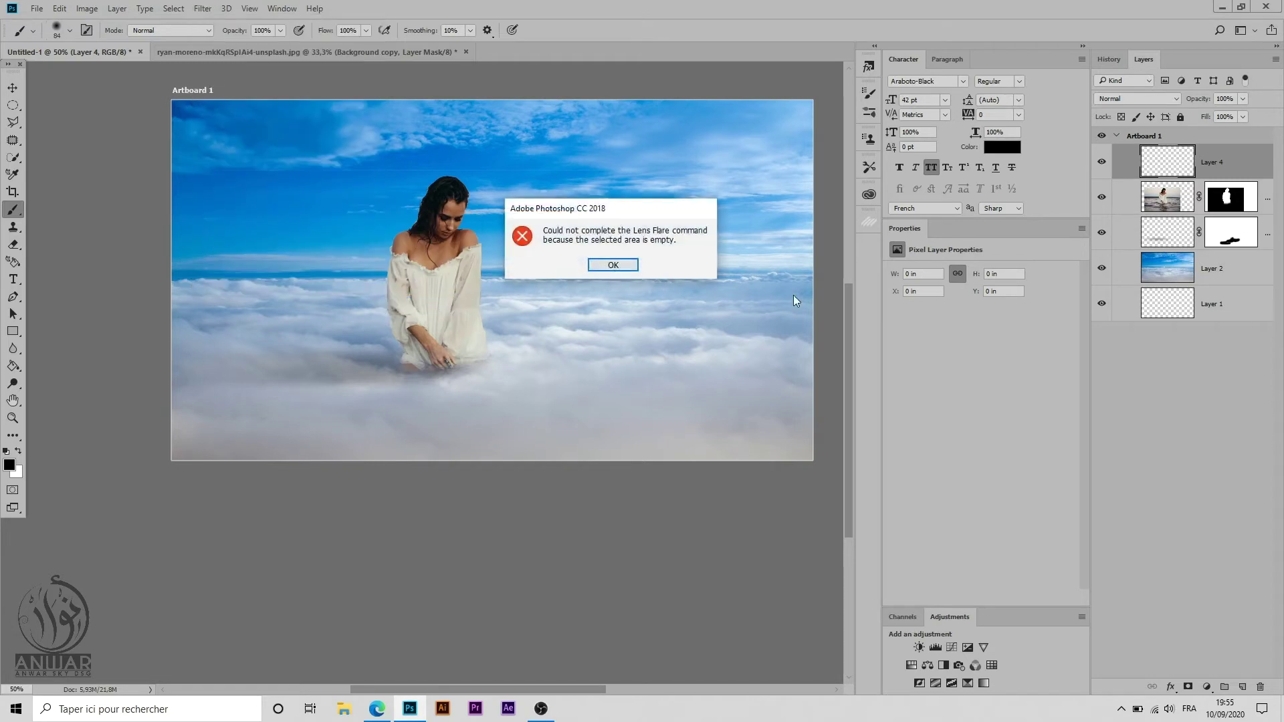
{"action": "left_click", "coordinate": [625, 266]}
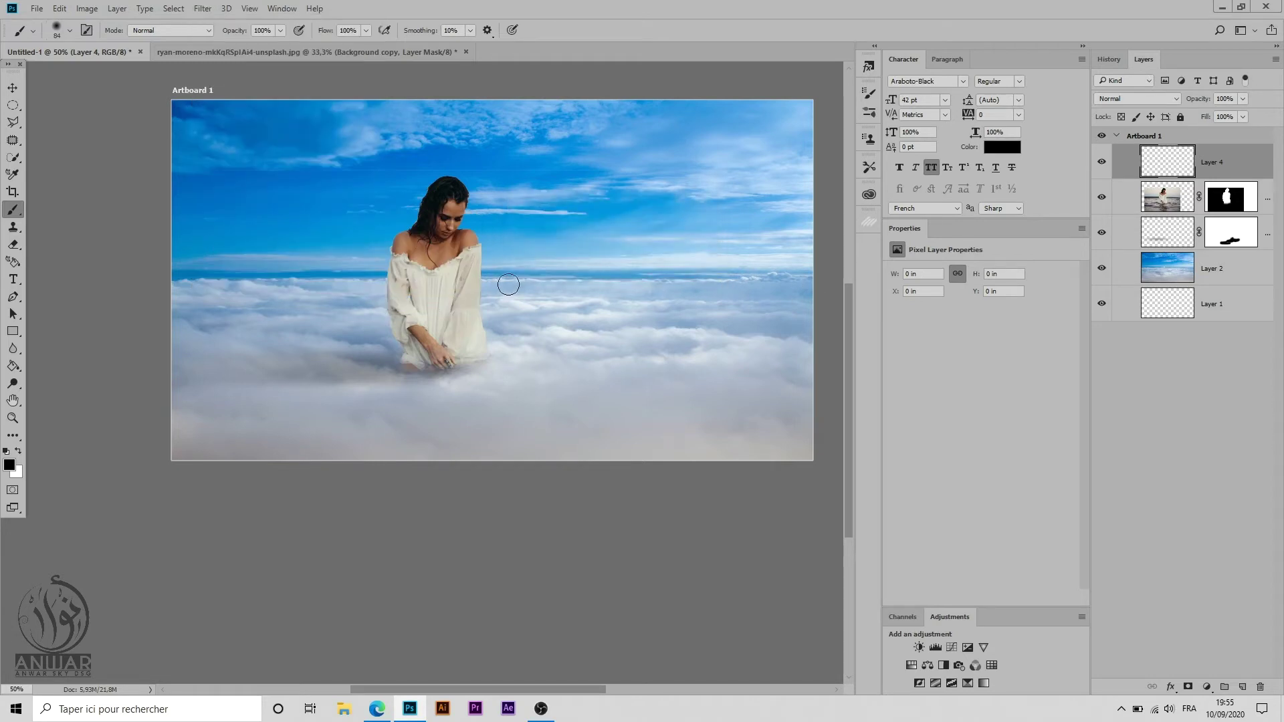
{"action": "left_click", "coordinate": [14, 365]}
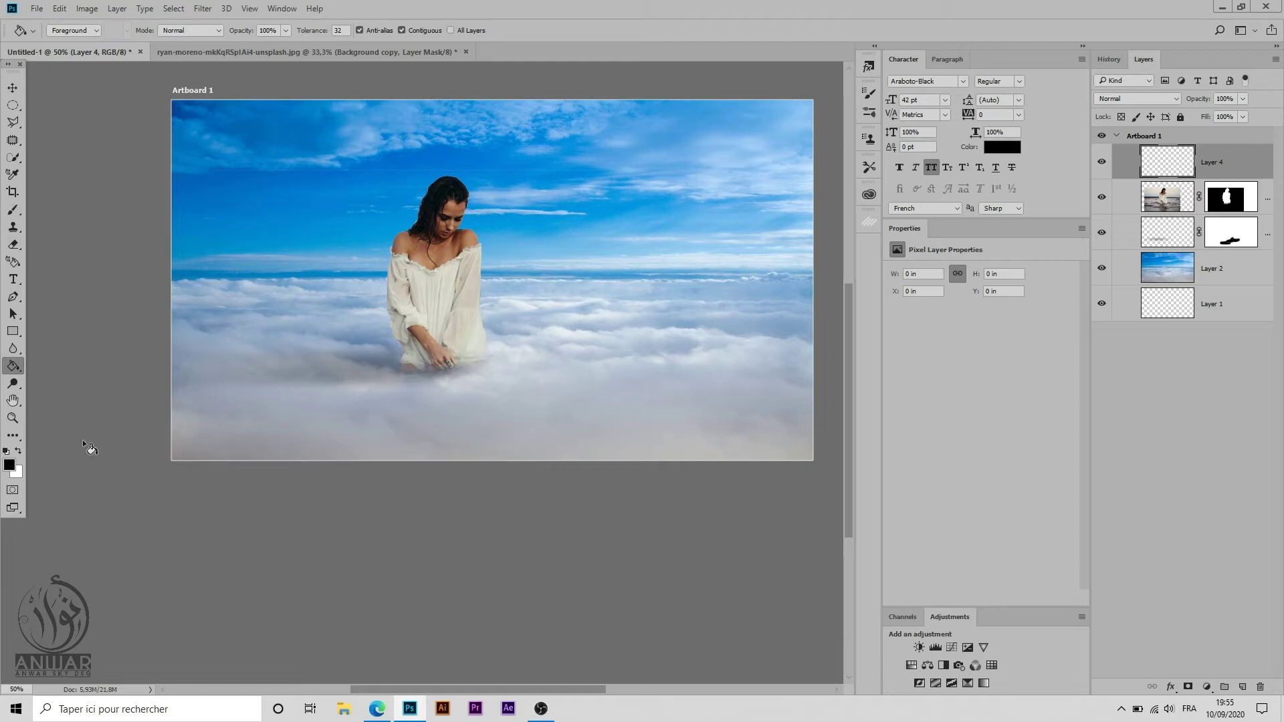
{"action": "left_click", "coordinate": [627, 279]}
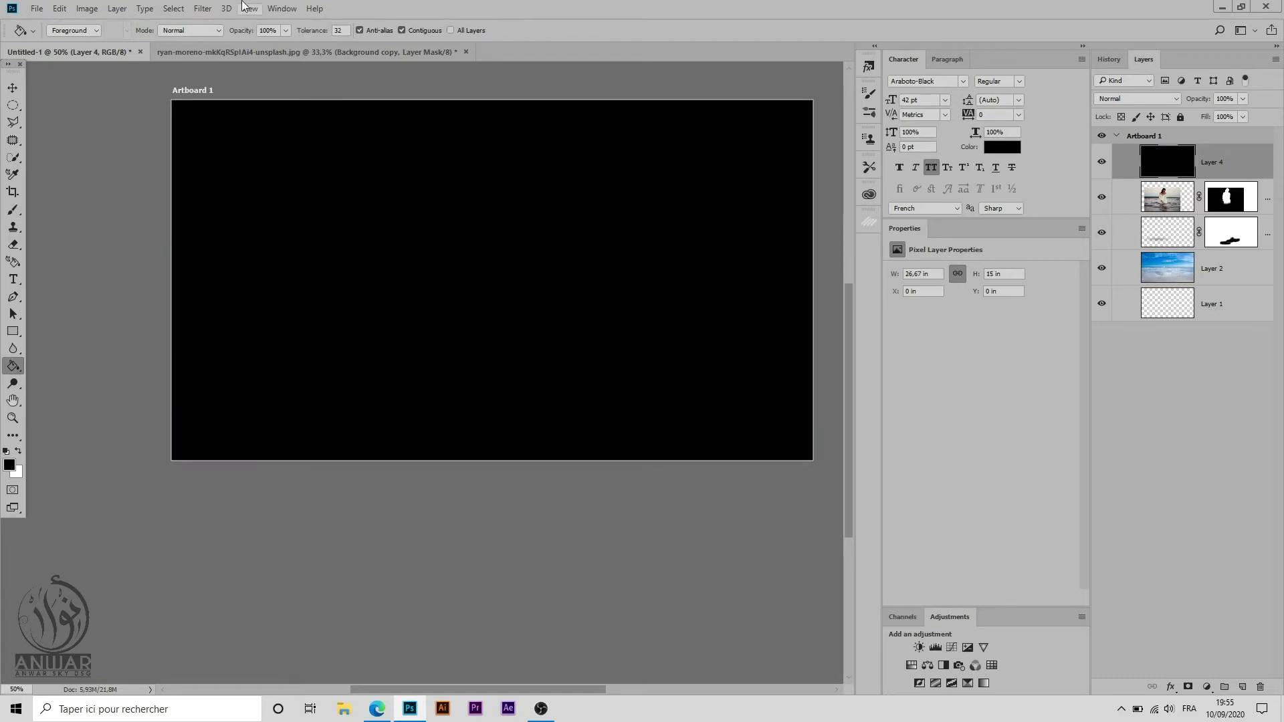
Step: Render a 105mm Prime lens flare at 127% brightness and blend the layer in Screen mode
{"action": "left_click", "coordinate": [201, 9]}
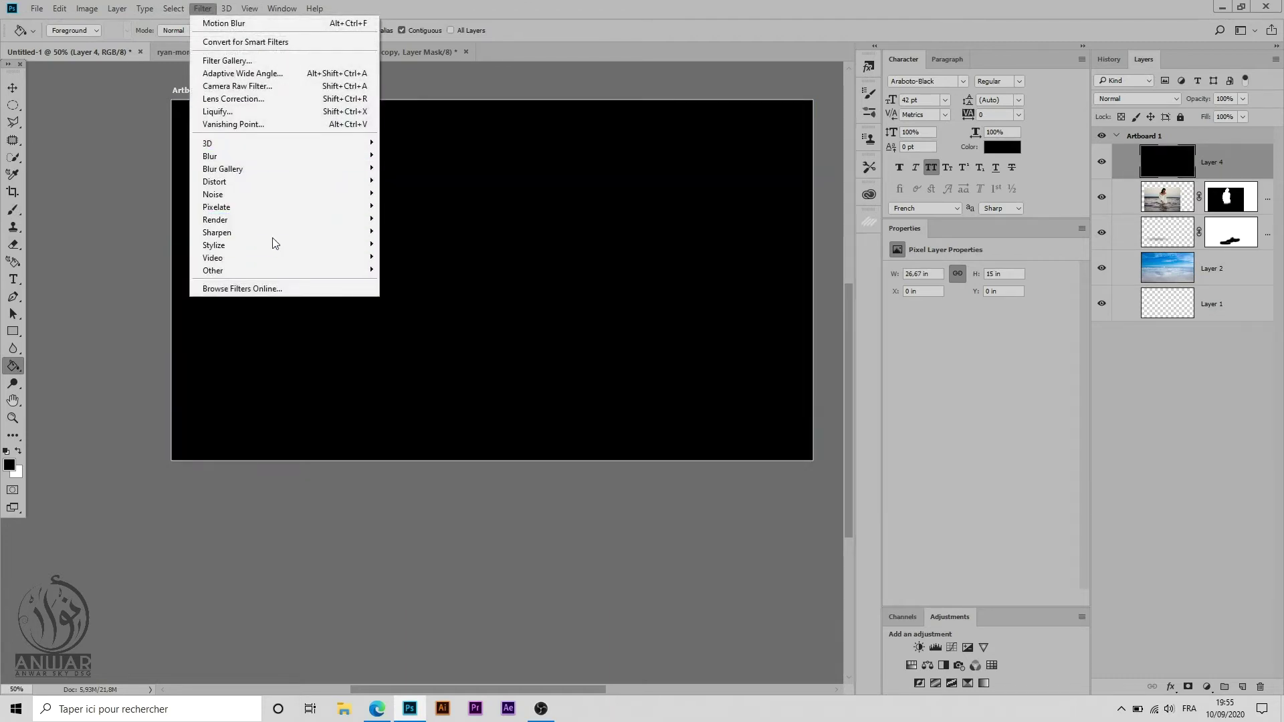
{"action": "mouse_move", "coordinate": [281, 219]}
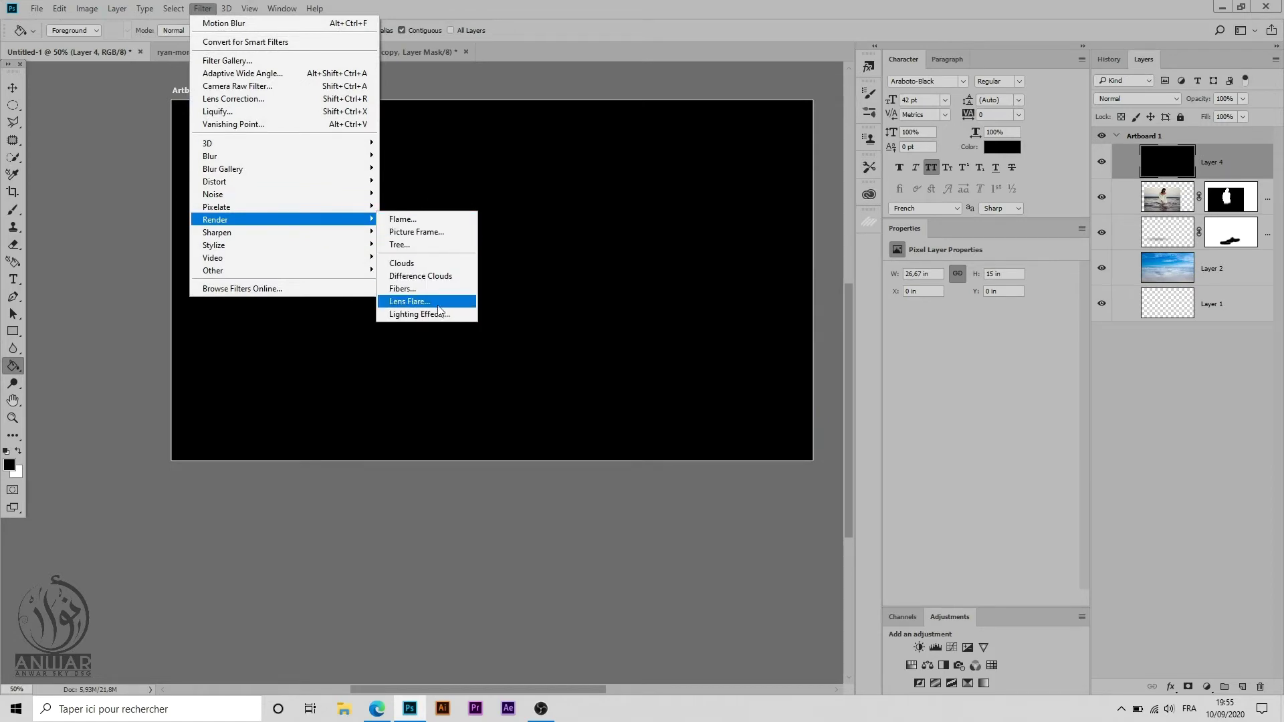
{"action": "left_click", "coordinate": [415, 304]}
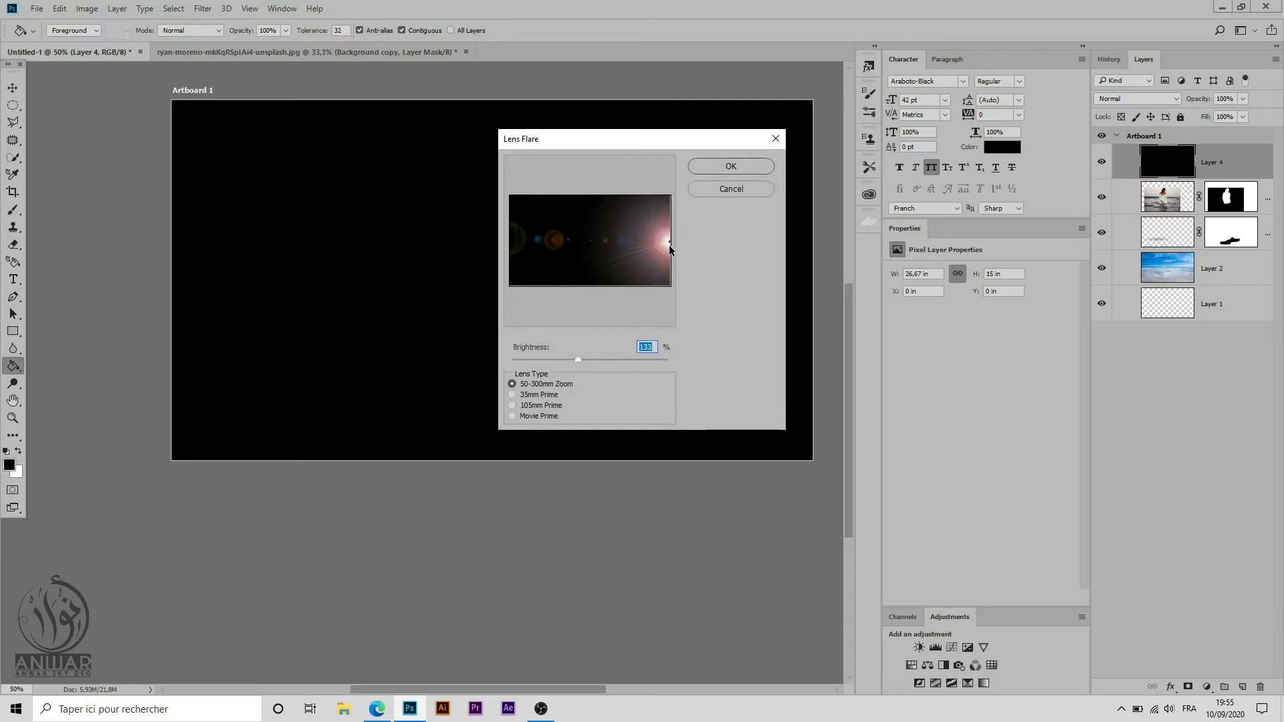
{"action": "left_click", "coordinate": [512, 395]}
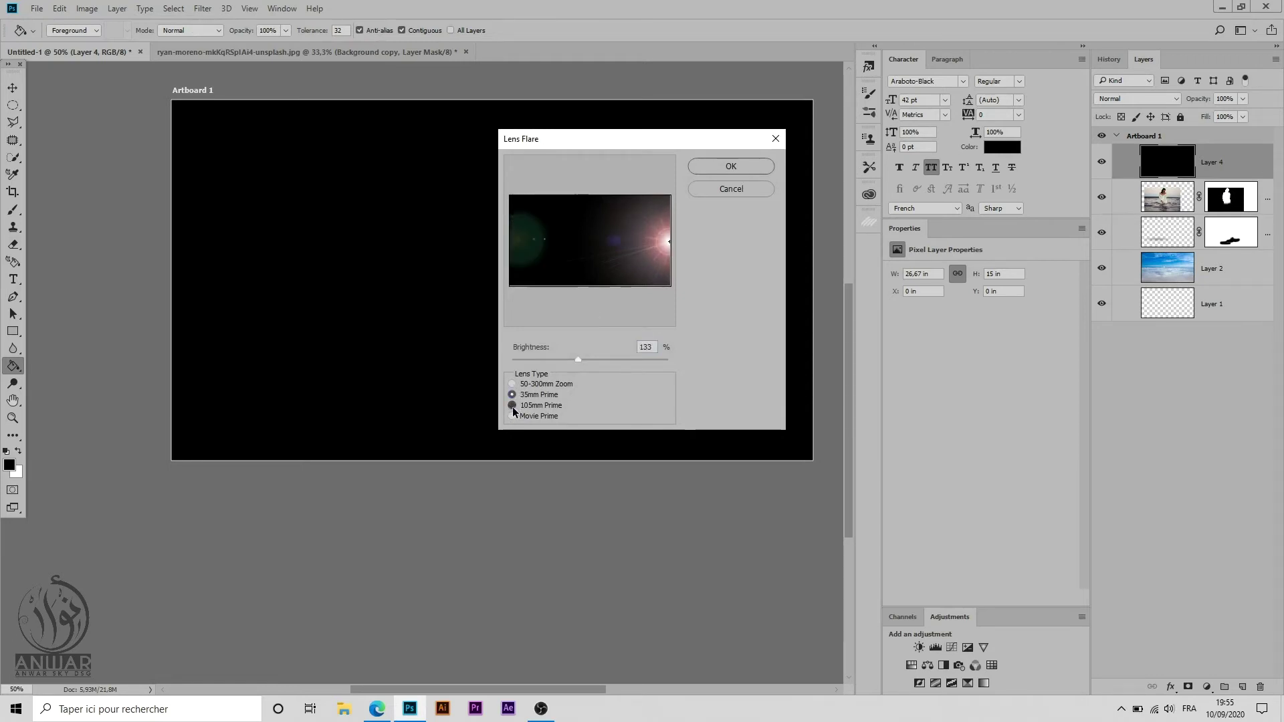
{"action": "left_click", "coordinate": [512, 405]}
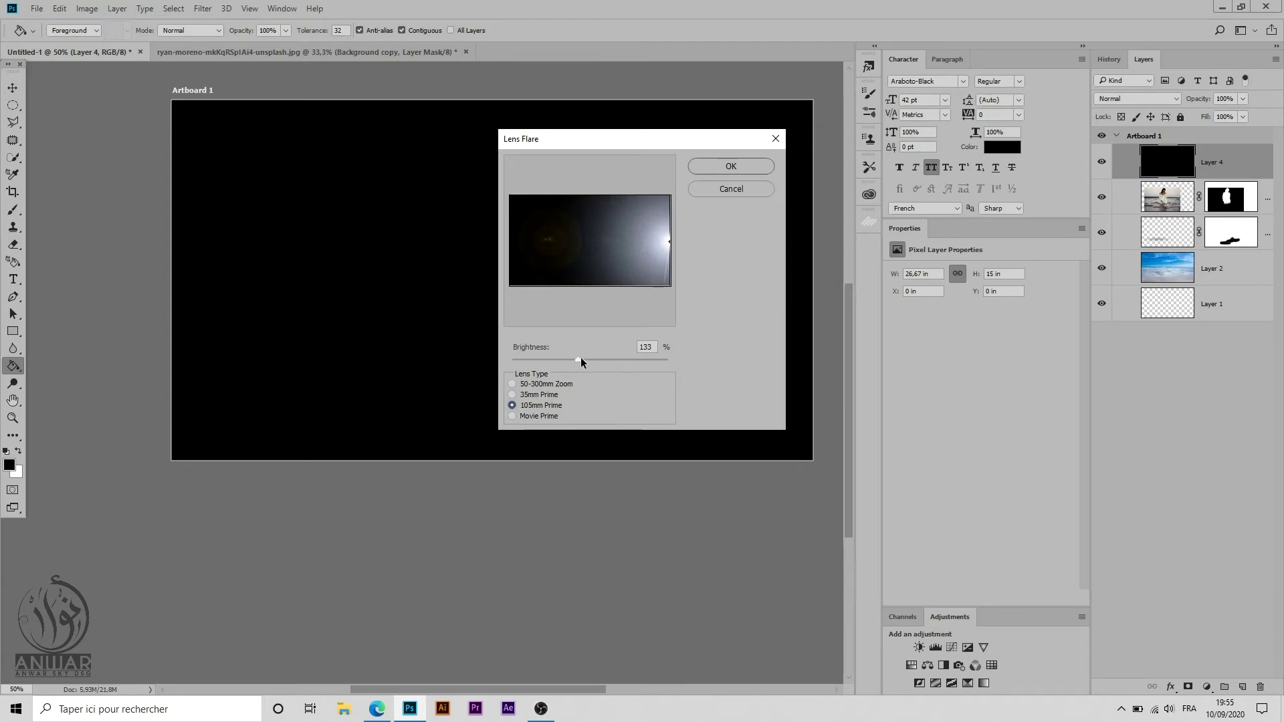
{"action": "left_click_drag", "start_coordinate": [580, 358], "coordinate": [575, 358]}
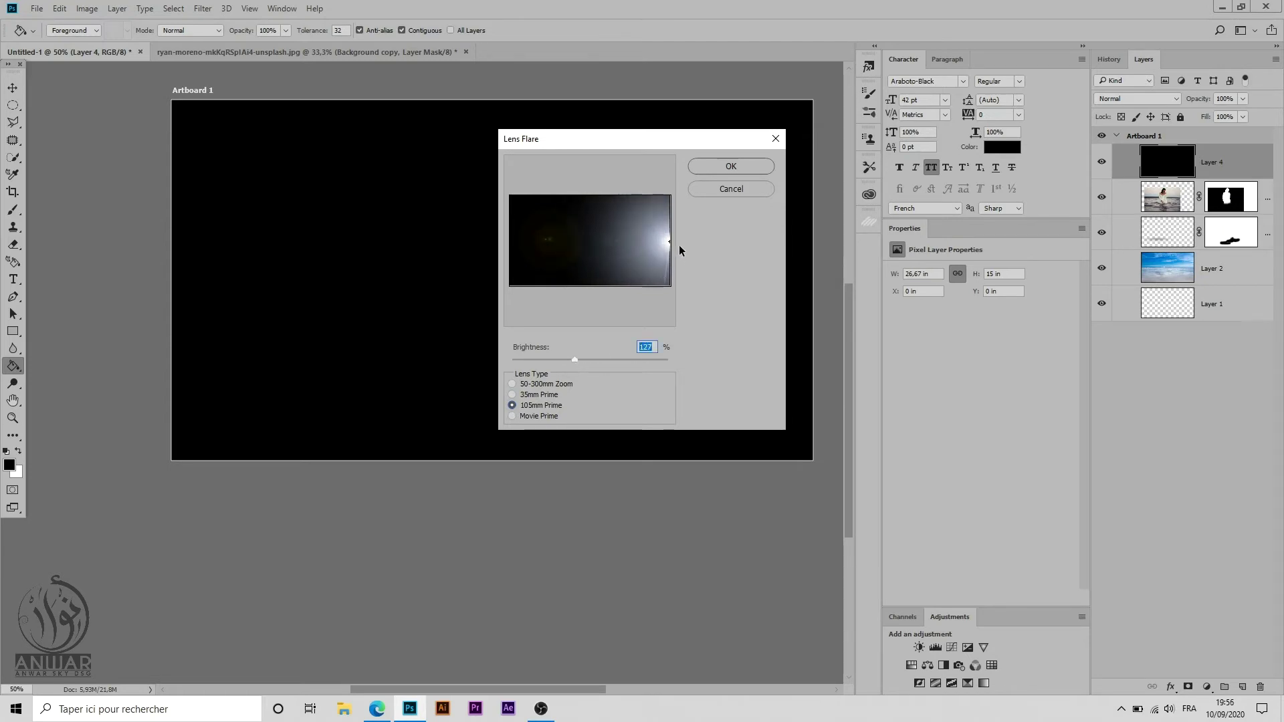
{"action": "left_click", "coordinate": [722, 166]}
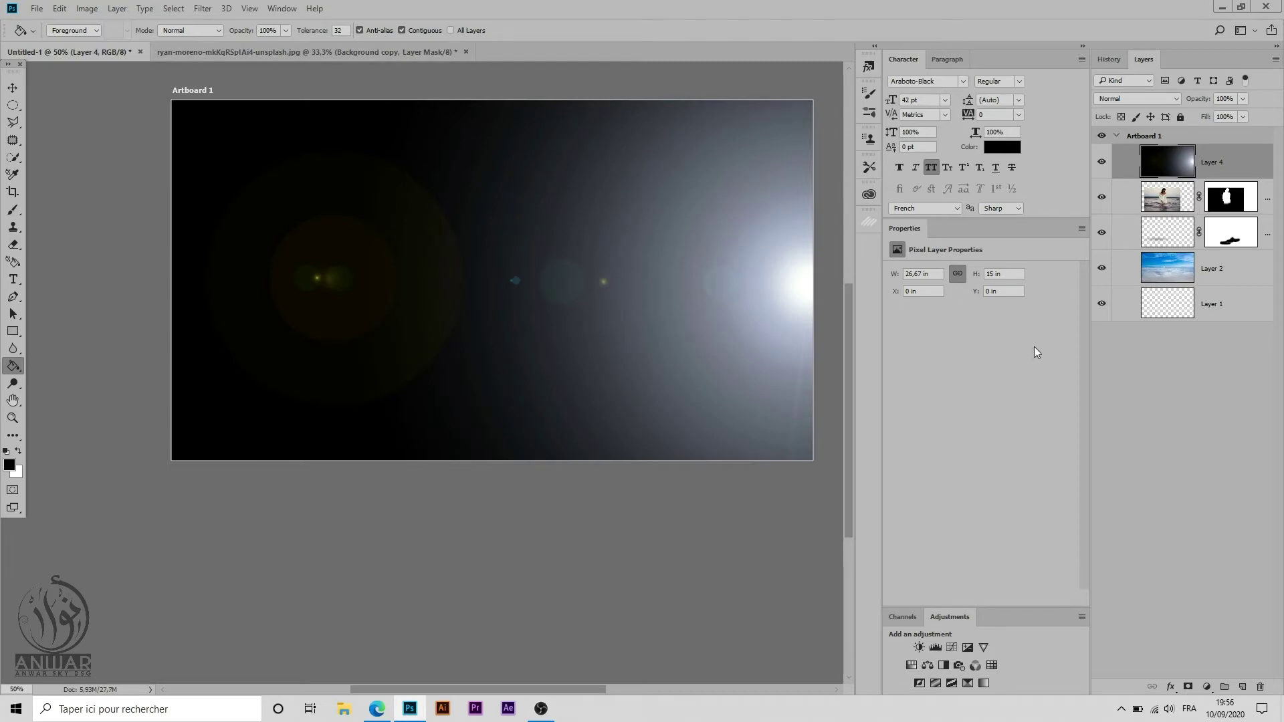
{"action": "left_click", "coordinate": [1152, 100]}
{"action": "left_click", "coordinate": [1124, 191]}
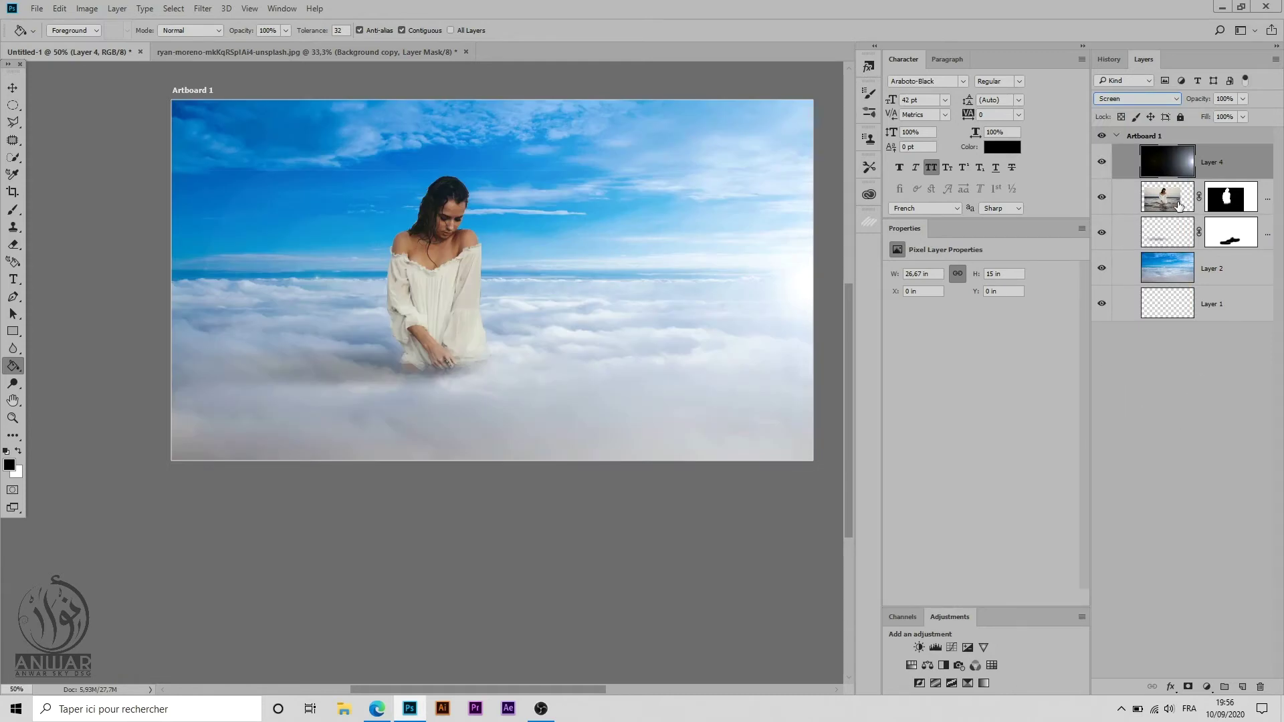
Step: Apply a Gradient Overlay style: Soft Light, Foreground to Background, 180° angle, 100% scale
{"action": "double_click", "coordinate": [1125, 206]}
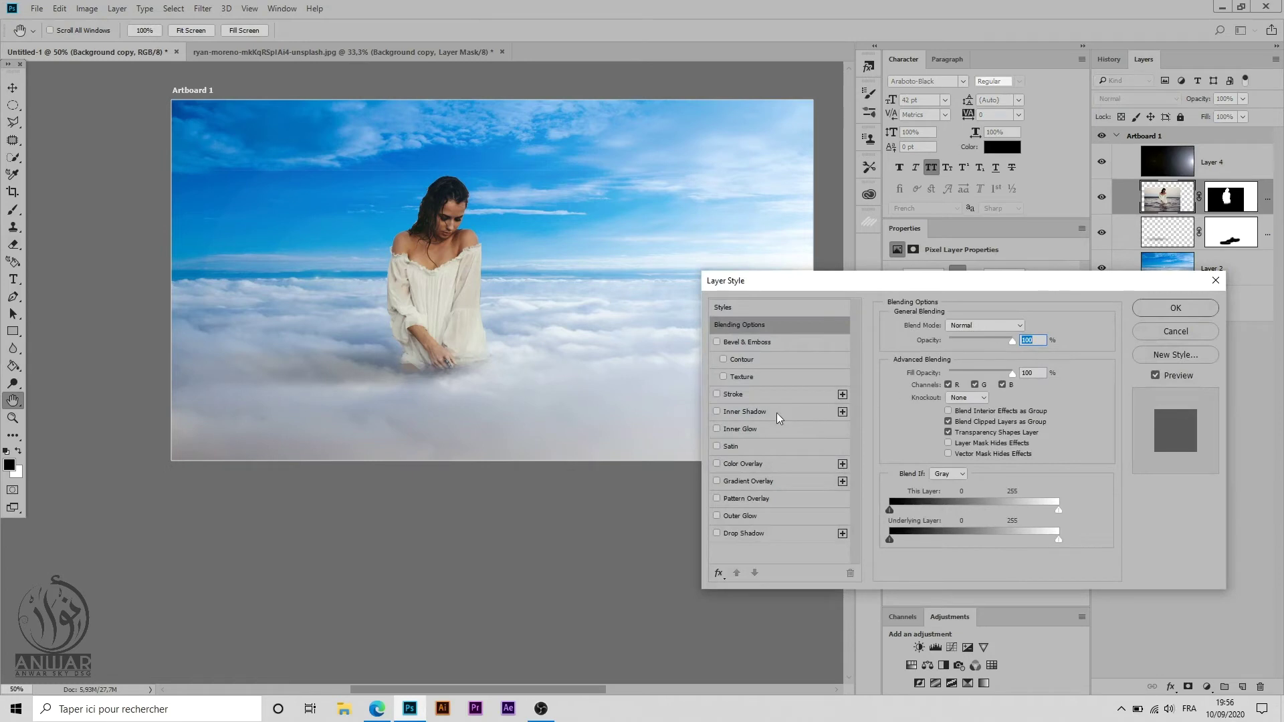
{"action": "left_click", "coordinate": [718, 481]}
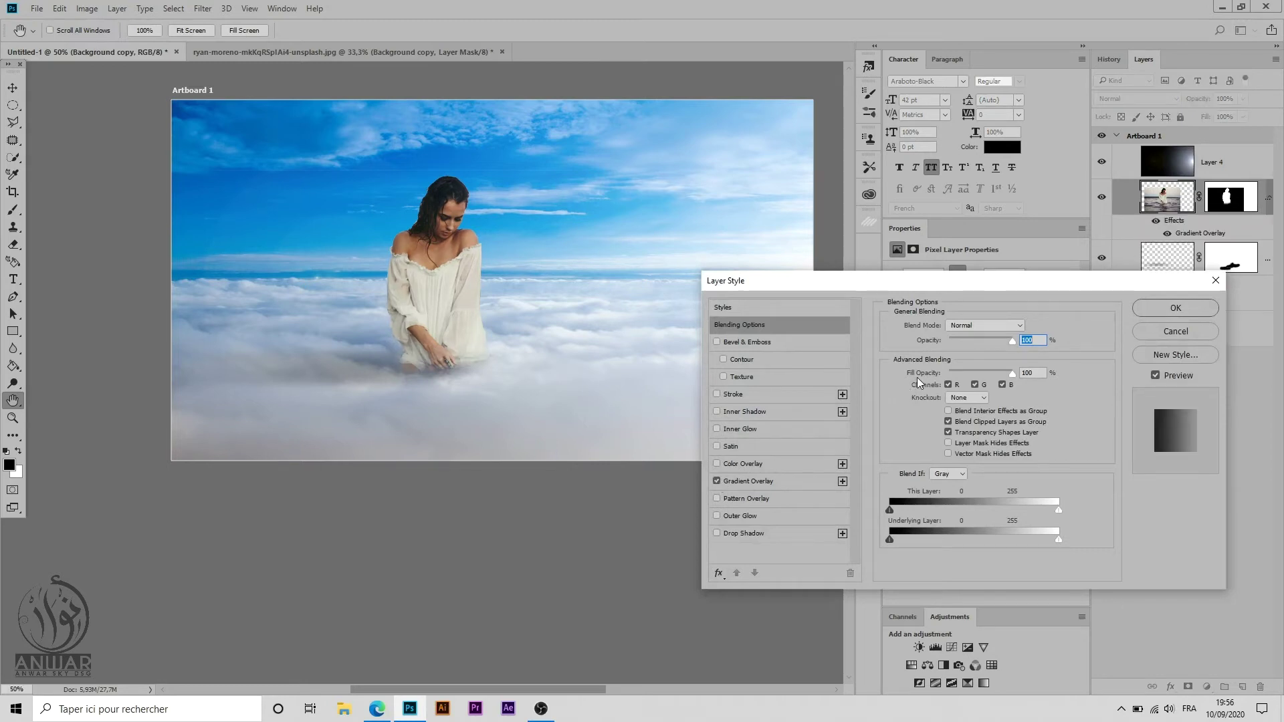
{"action": "left_click", "coordinate": [742, 482]}
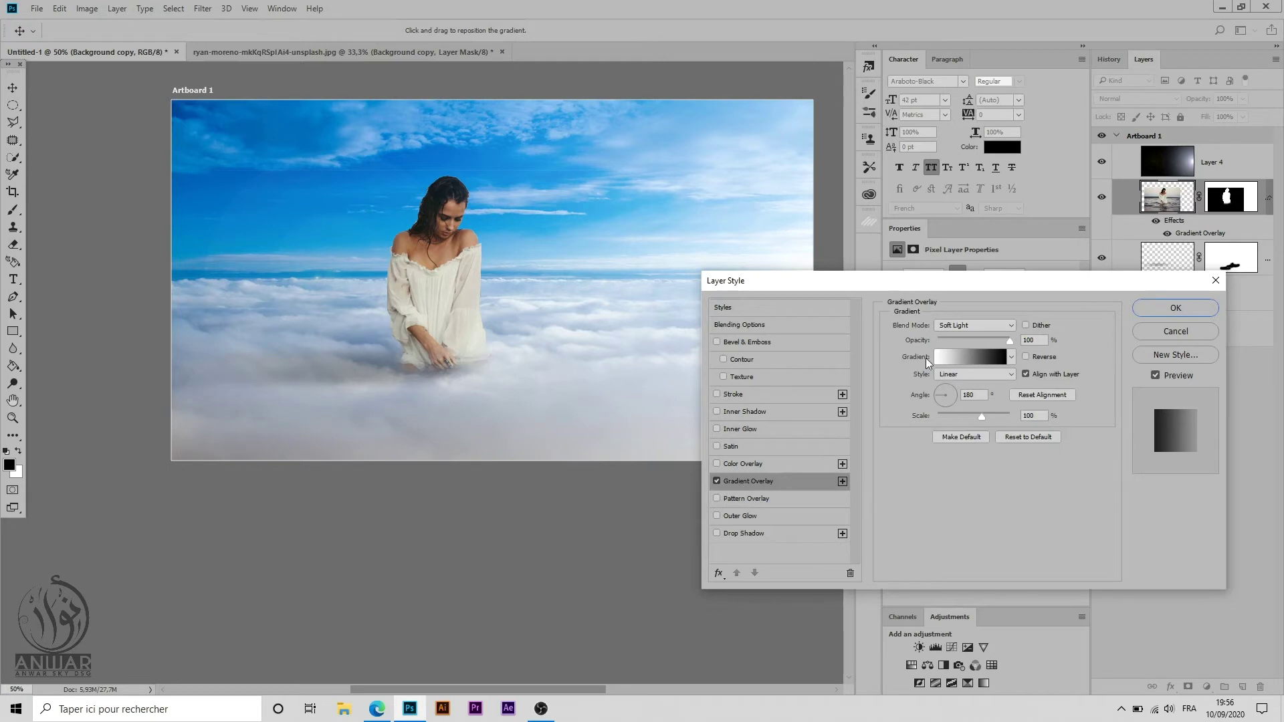
{"action": "left_click", "coordinate": [964, 325]}
{"action": "left_click", "coordinate": [968, 357]}
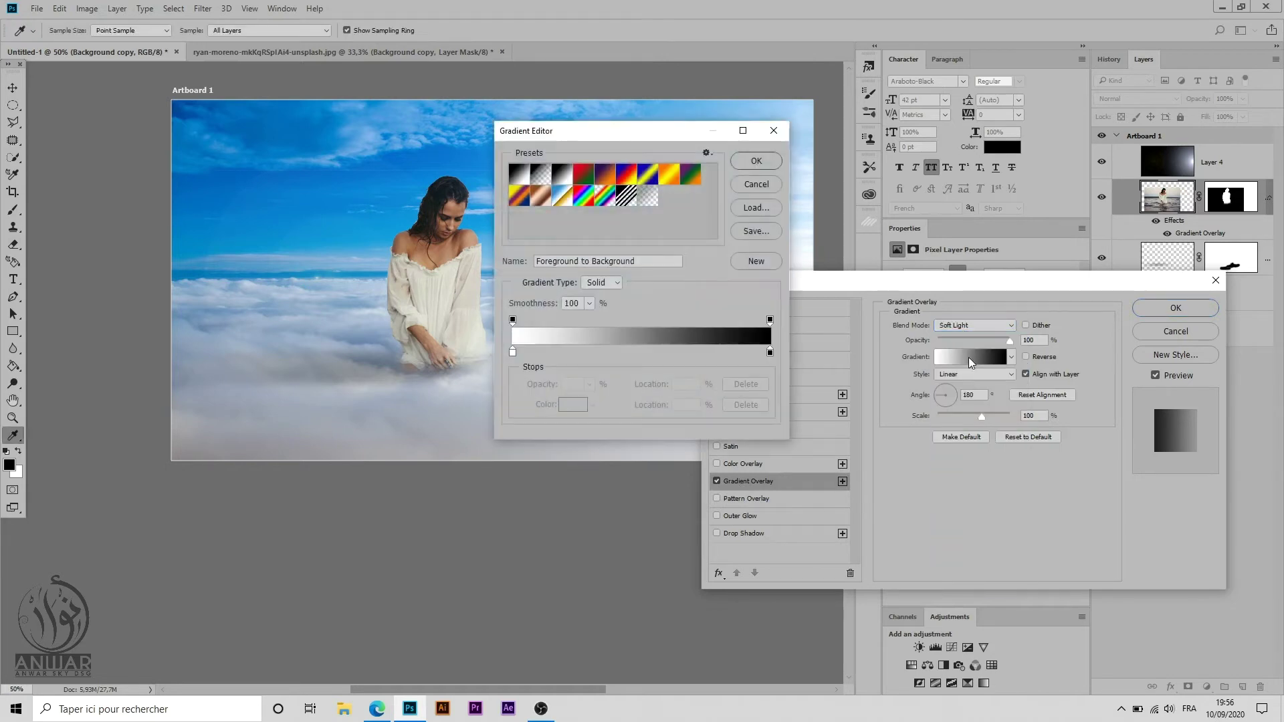
{"action": "left_click", "coordinate": [748, 163]}
{"action": "double_click", "coordinate": [971, 395]}
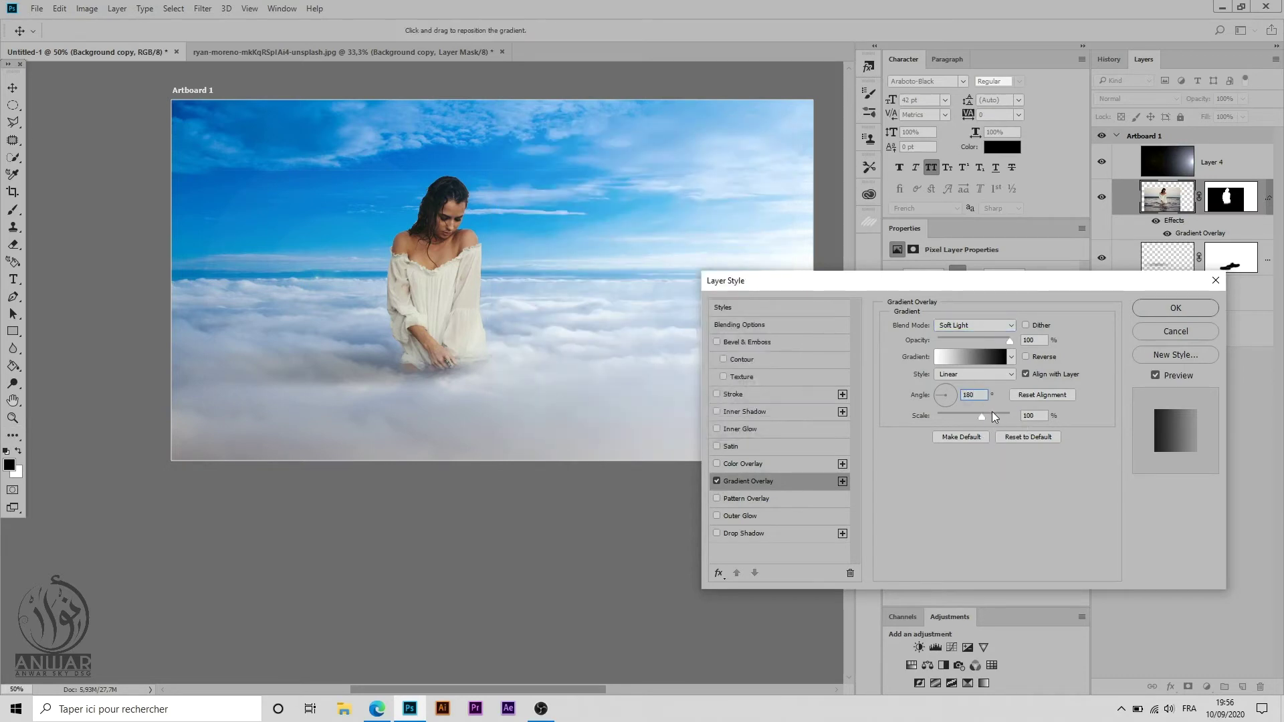
{"action": "left_click", "coordinate": [1157, 375]}
{"action": "left_click", "coordinate": [1186, 307]}
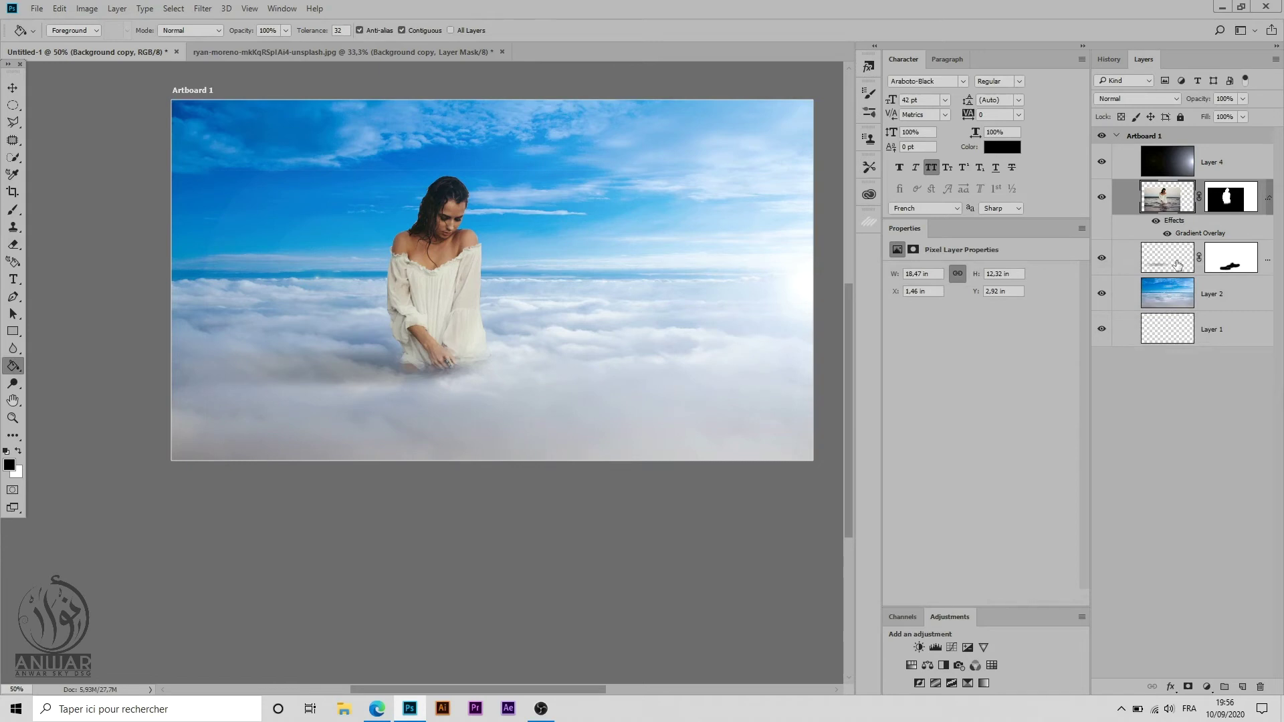
Step: Clip a Curves layer to the woman and lift Blue: shadows to 36, midtone 119 to 140
{"action": "left_click", "coordinate": [1207, 688]}
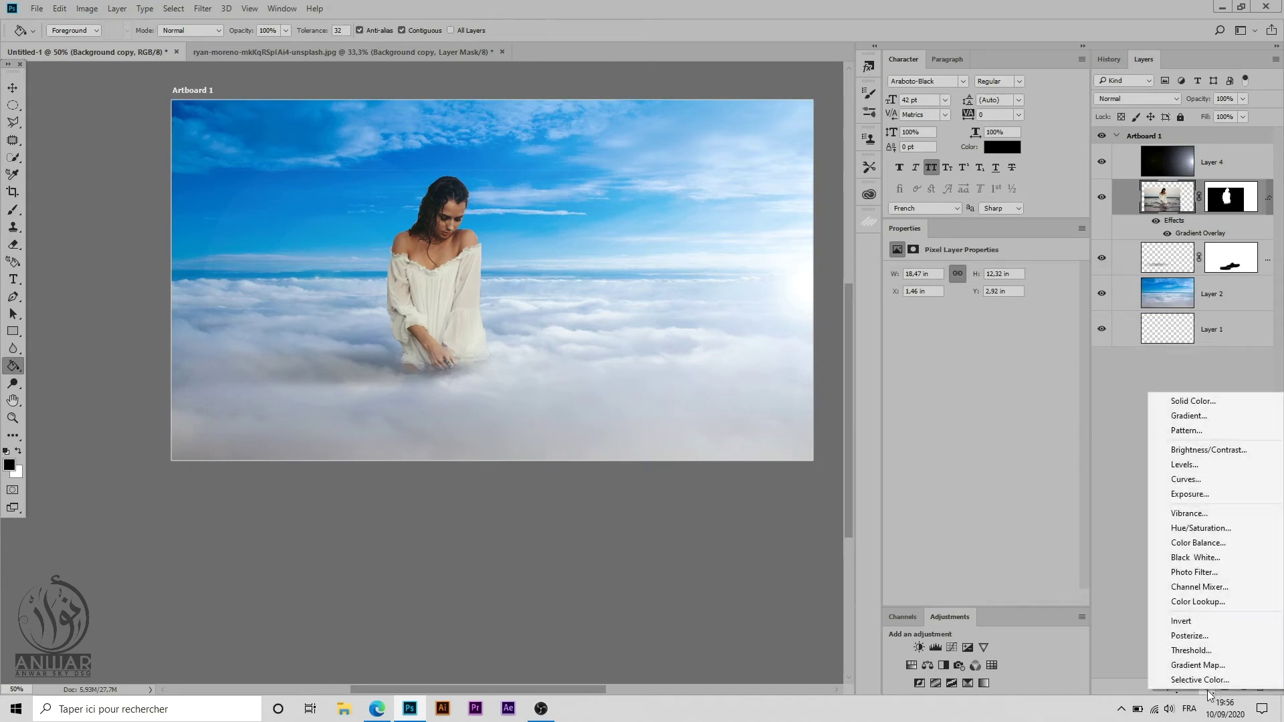
{"action": "left_click", "coordinate": [1195, 479]}
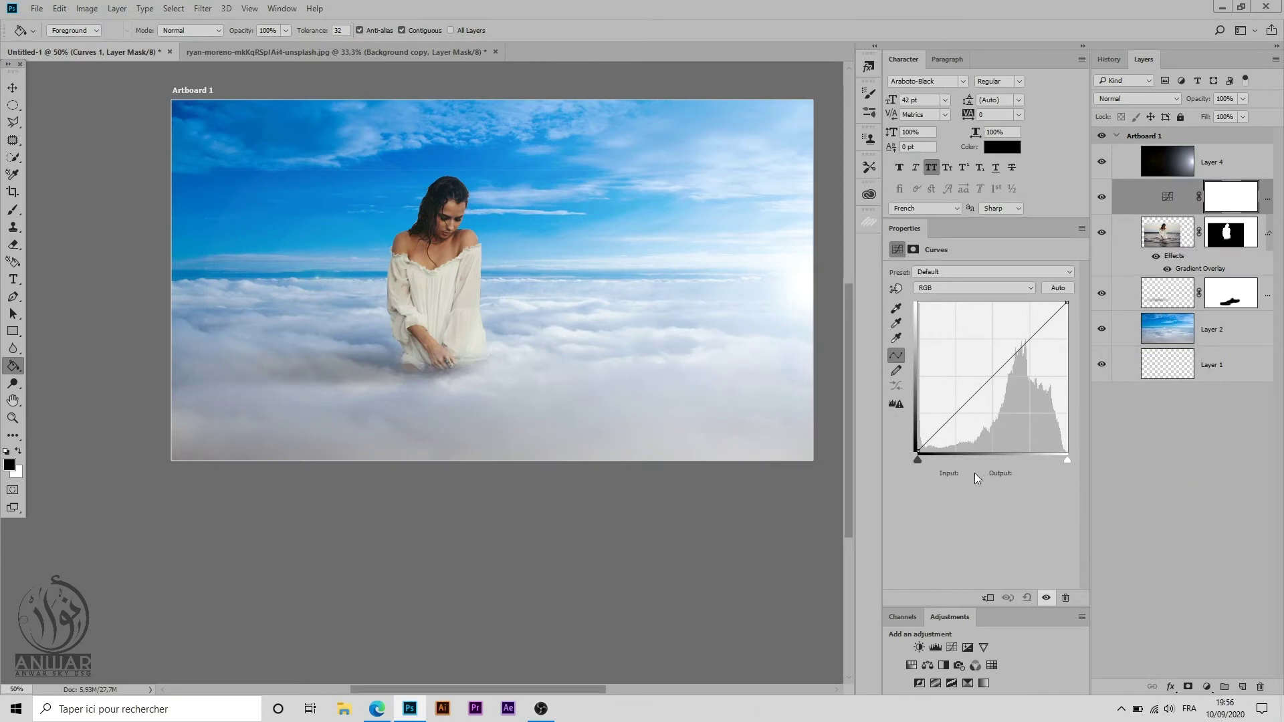
{"action": "left_click", "coordinate": [989, 599]}
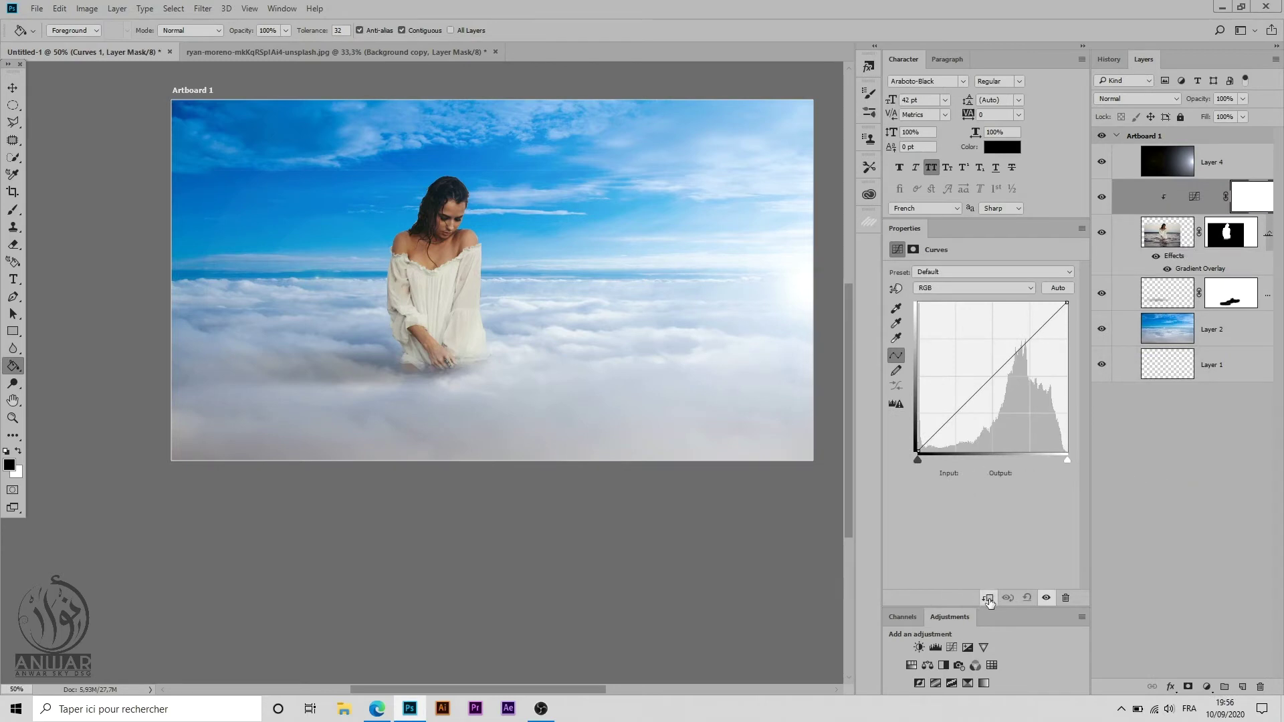
{"action": "left_click", "coordinate": [940, 288]}
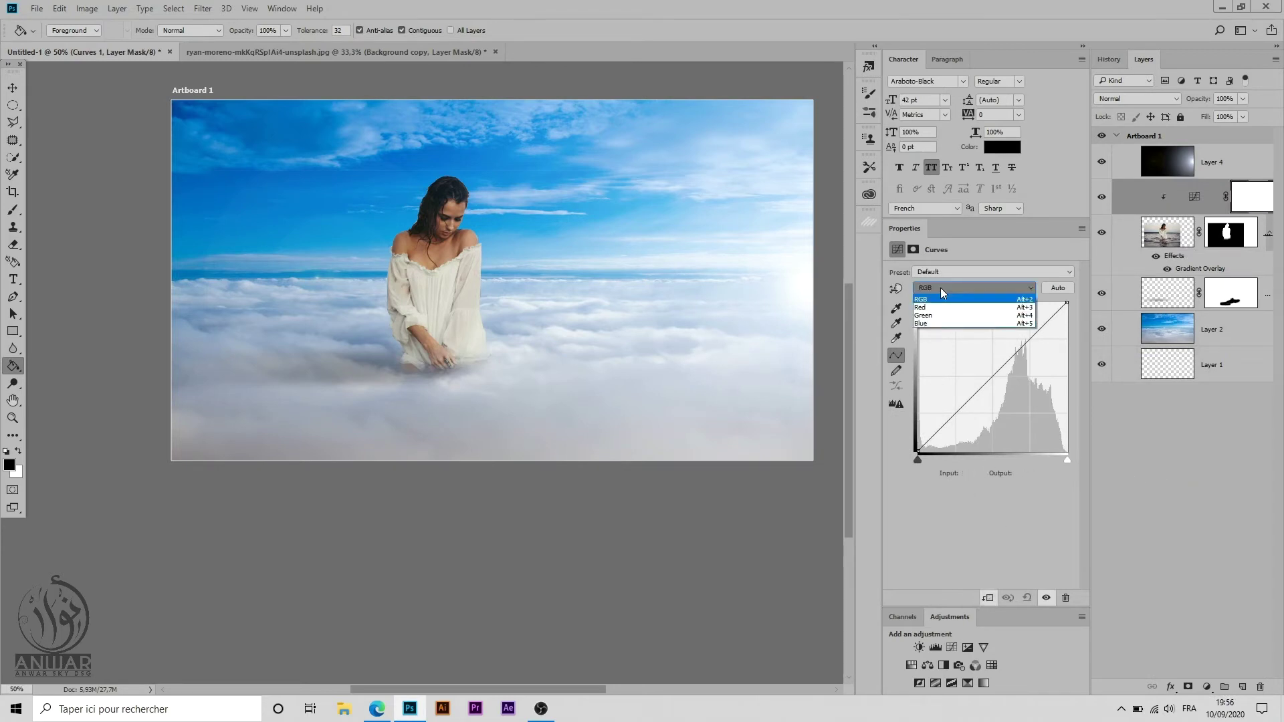
{"action": "left_click", "coordinate": [942, 324]}
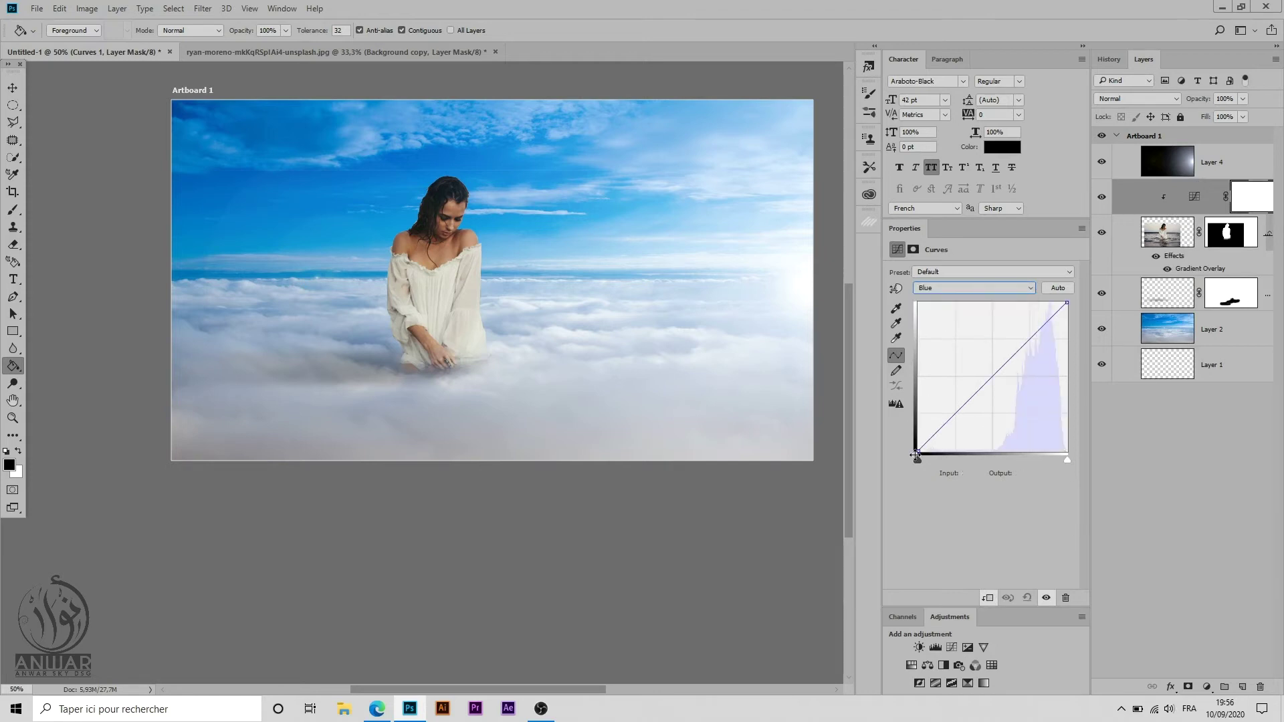
{"action": "left_click_drag", "start_coordinate": [918, 450], "coordinate": [920, 429]}
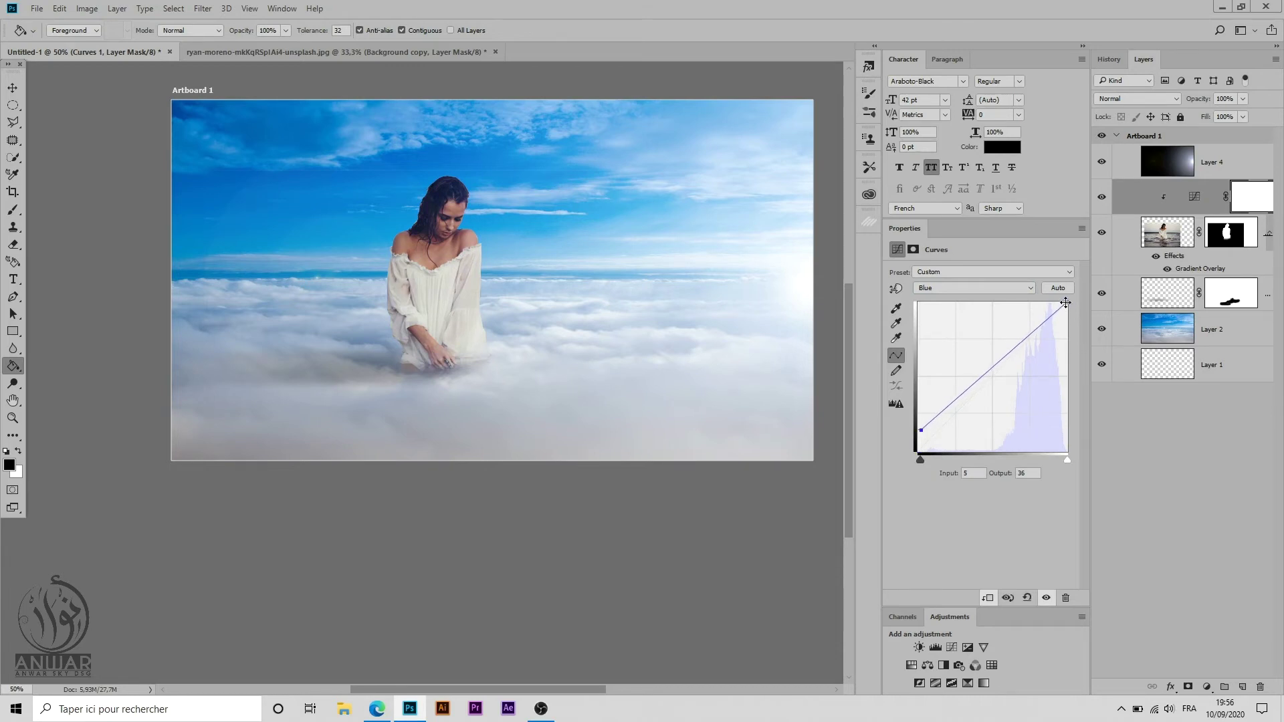
{"action": "left_click_drag", "start_coordinate": [1065, 303], "coordinate": [1090, 302]}
{"action": "left_click", "coordinate": [988, 369]}
{"action": "left_click", "coordinate": [1229, 231]}
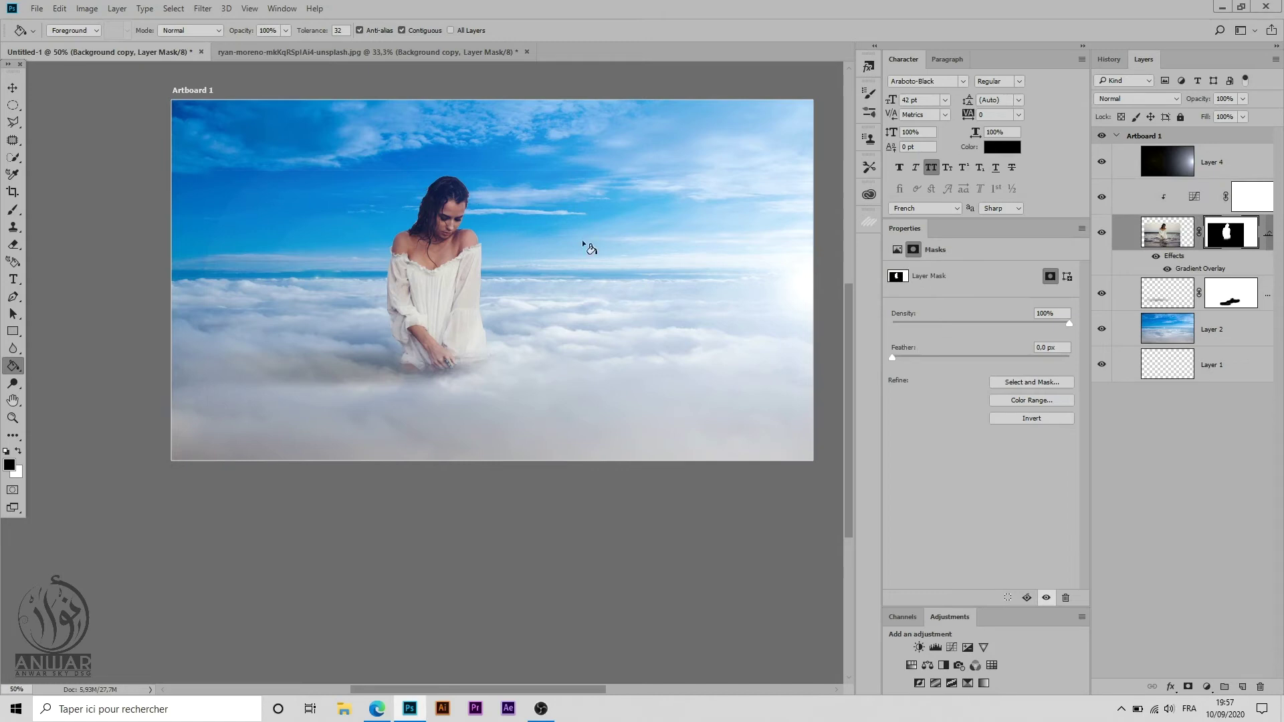
Step: Zoom in on the sky and brush out the light horizontal line on the mask
{"action": "scroll", "coordinate": [449, 302], "scroll_direction": "up", "scroll_amount": 2}
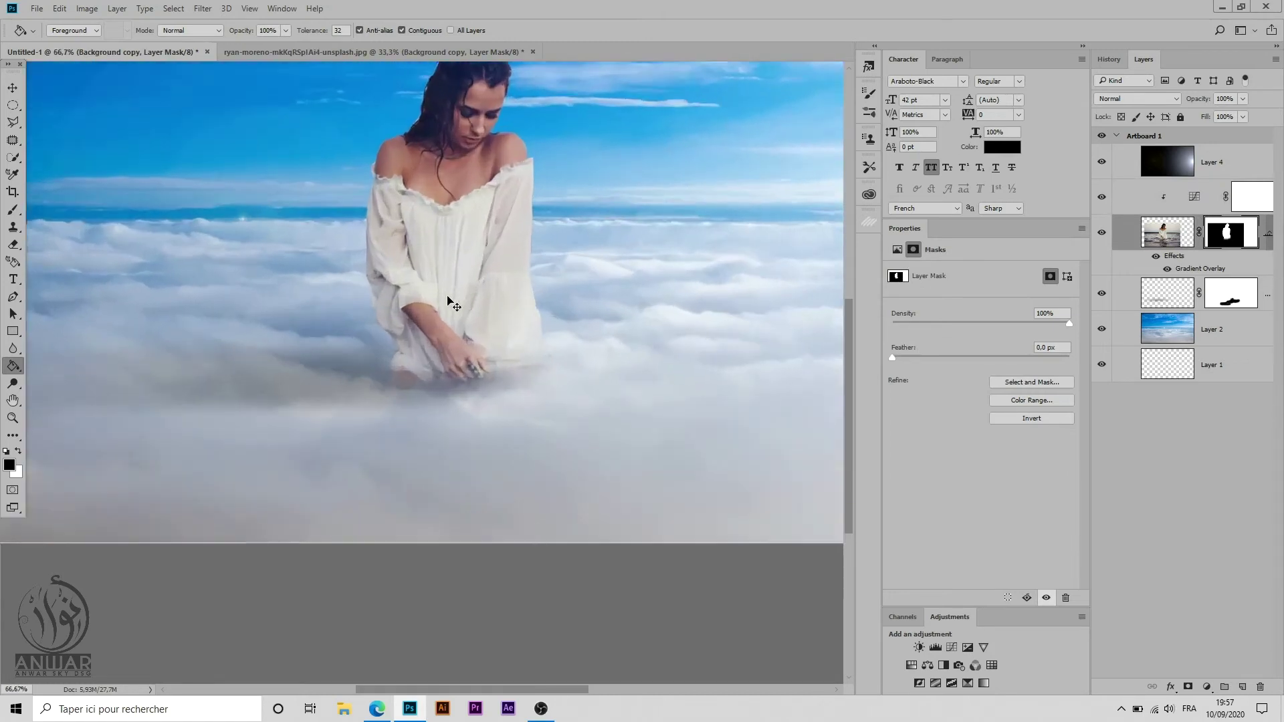
{"action": "scroll", "coordinate": [449, 303], "scroll_direction": "up", "scroll_amount": 2}
{"action": "scroll", "coordinate": [449, 302], "scroll_direction": "up", "scroll_amount": 1}
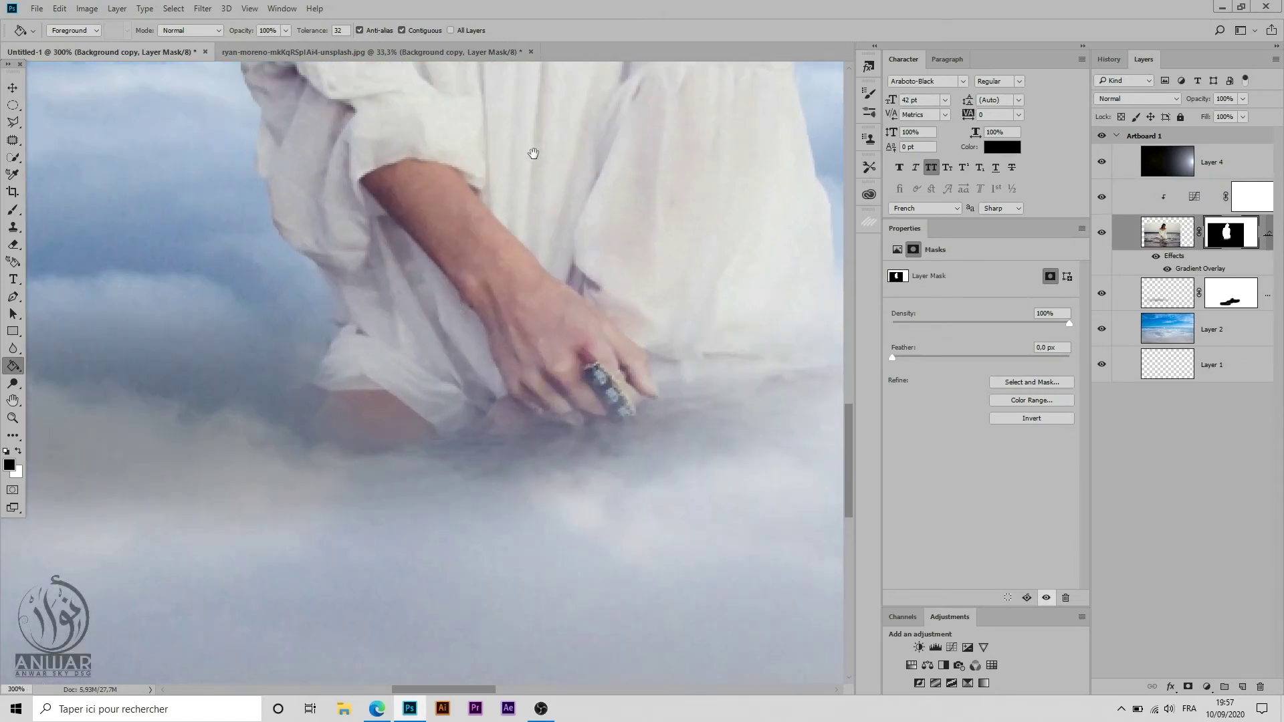
{"action": "left_click_drag", "start_coordinate": [530, 151], "coordinate": [524, 410]}
{"action": "left_click_drag", "start_coordinate": [518, 73], "coordinate": [515, 231]}
{"action": "scroll", "coordinate": [511, 281], "scroll_direction": "up", "scroll_amount": 3}
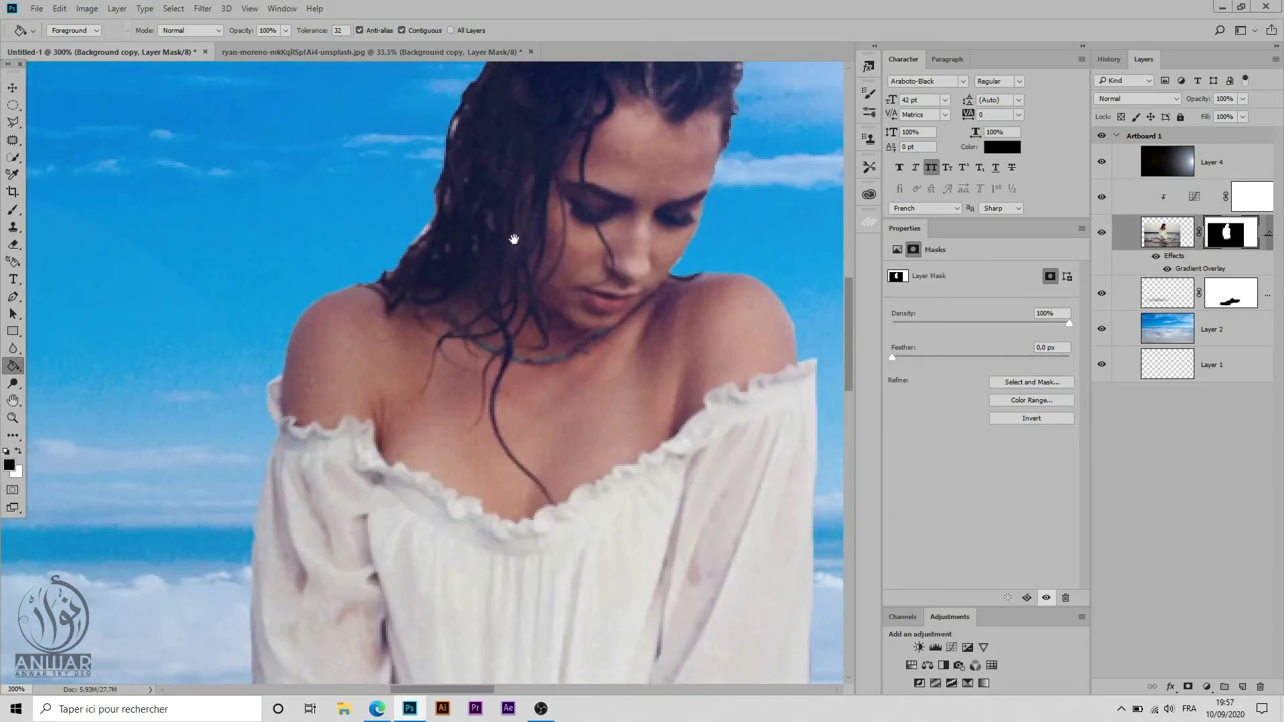
{"action": "scroll", "coordinate": [515, 244], "scroll_direction": "up", "scroll_amount": 4}
{"action": "scroll", "coordinate": [517, 252], "scroll_direction": "up", "scroll_amount": 1}
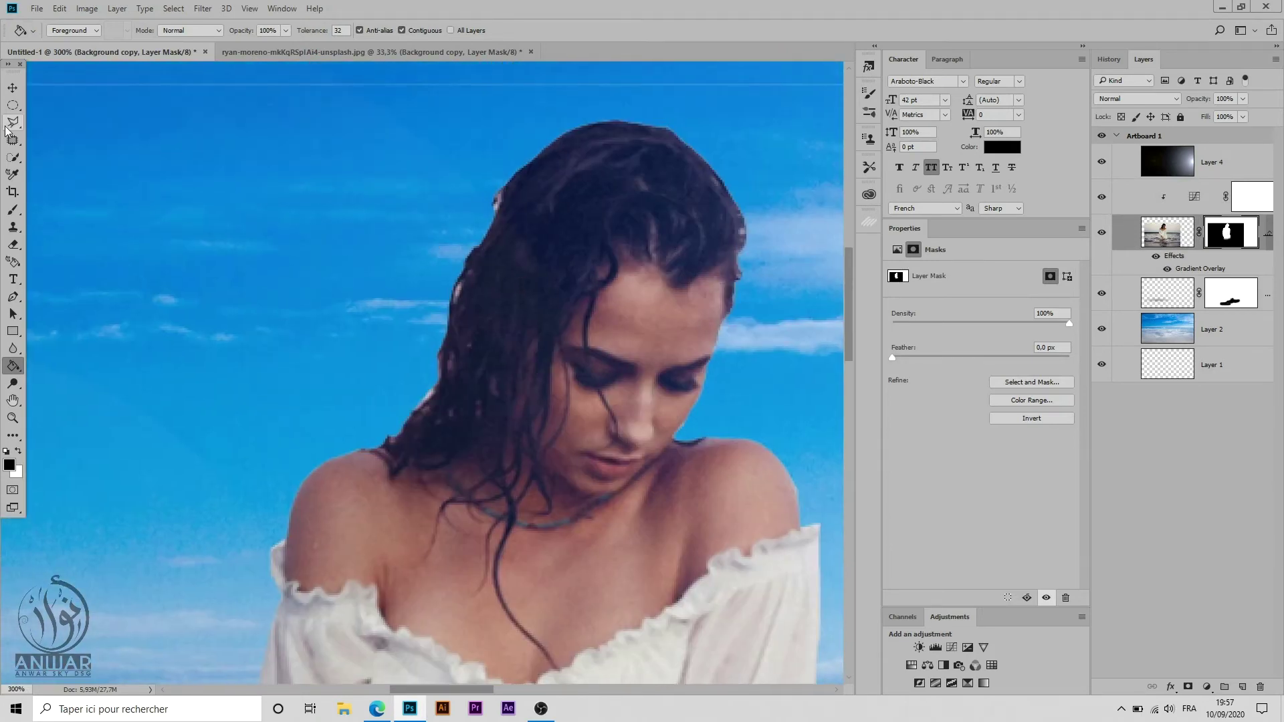
{"action": "left_click", "coordinate": [12, 211]}
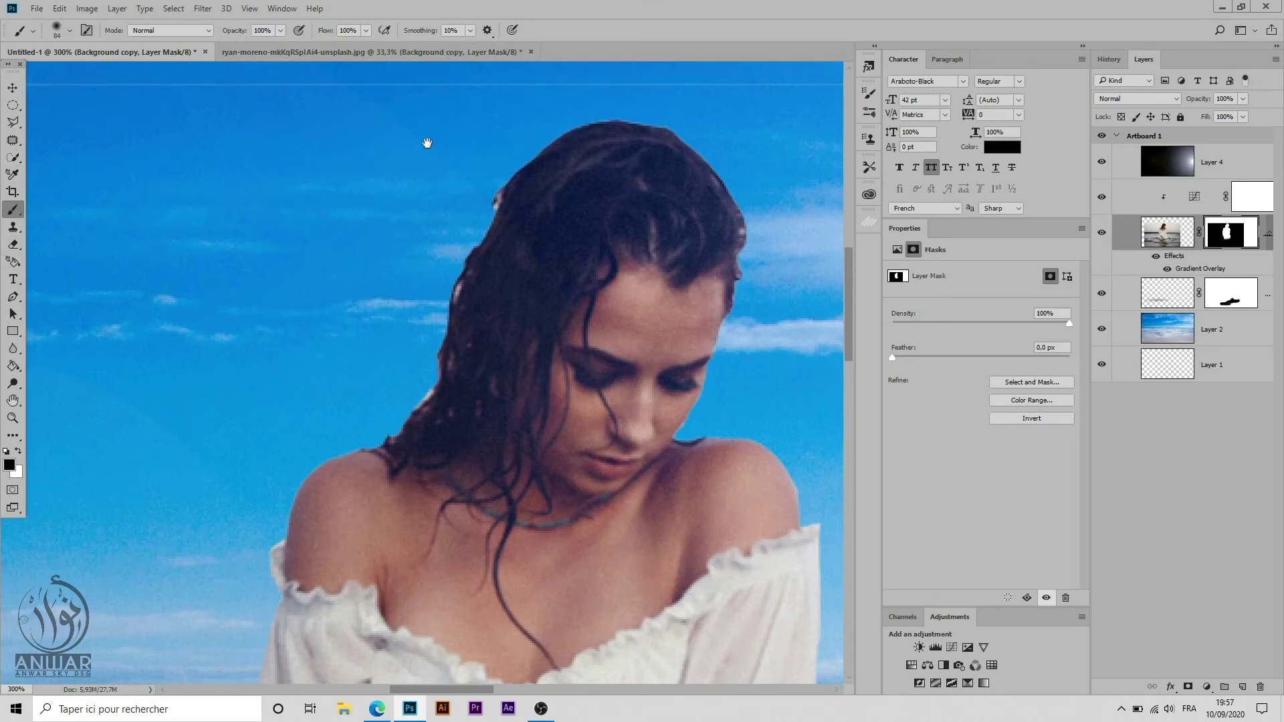
{"action": "left_click_drag", "start_coordinate": [421, 158], "coordinate": [461, 260]}
{"action": "mouse_move", "coordinate": [446, 177]}
{"action": "left_mouse_down"}
{"action": "mouse_move", "coordinate": [222, 191]}
{"action": "mouse_move", "coordinate": [615, 174]}
{"action": "left_mouse_up"}
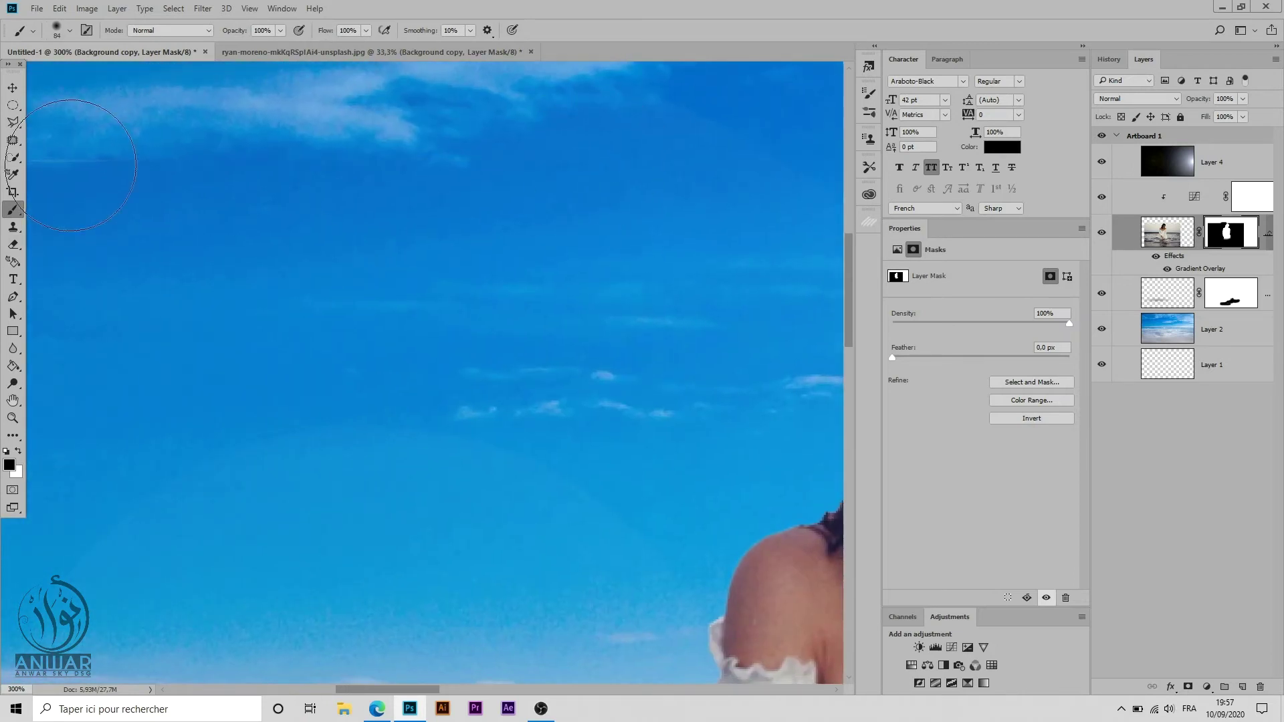
Step: Pan across the open sky, clouds and bottom edge checking for leftover lines
{"action": "mouse_move", "coordinate": [196, 266]}
{"action": "left_mouse_down"}
{"action": "mouse_move", "coordinate": [633, 270]}
{"action": "mouse_move", "coordinate": [718, 332]}
{"action": "left_mouse_up"}
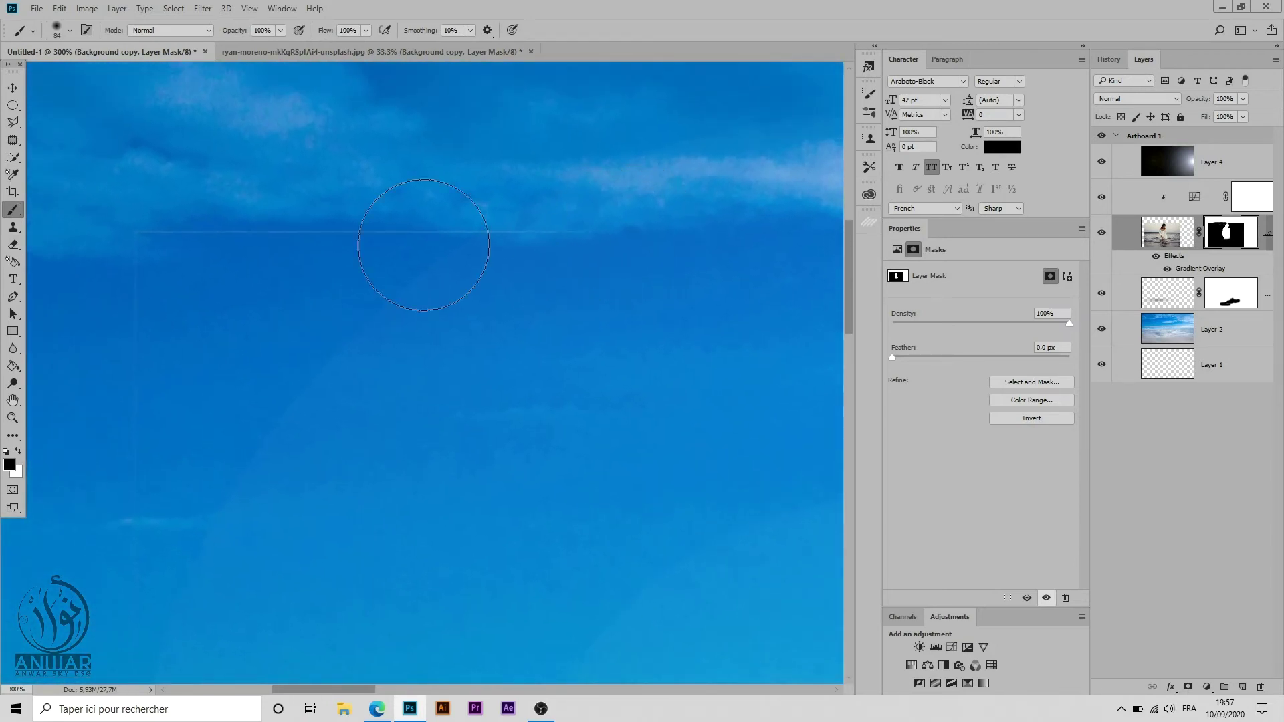
{"action": "left_click_drag", "start_coordinate": [198, 255], "coordinate": [680, 291]}
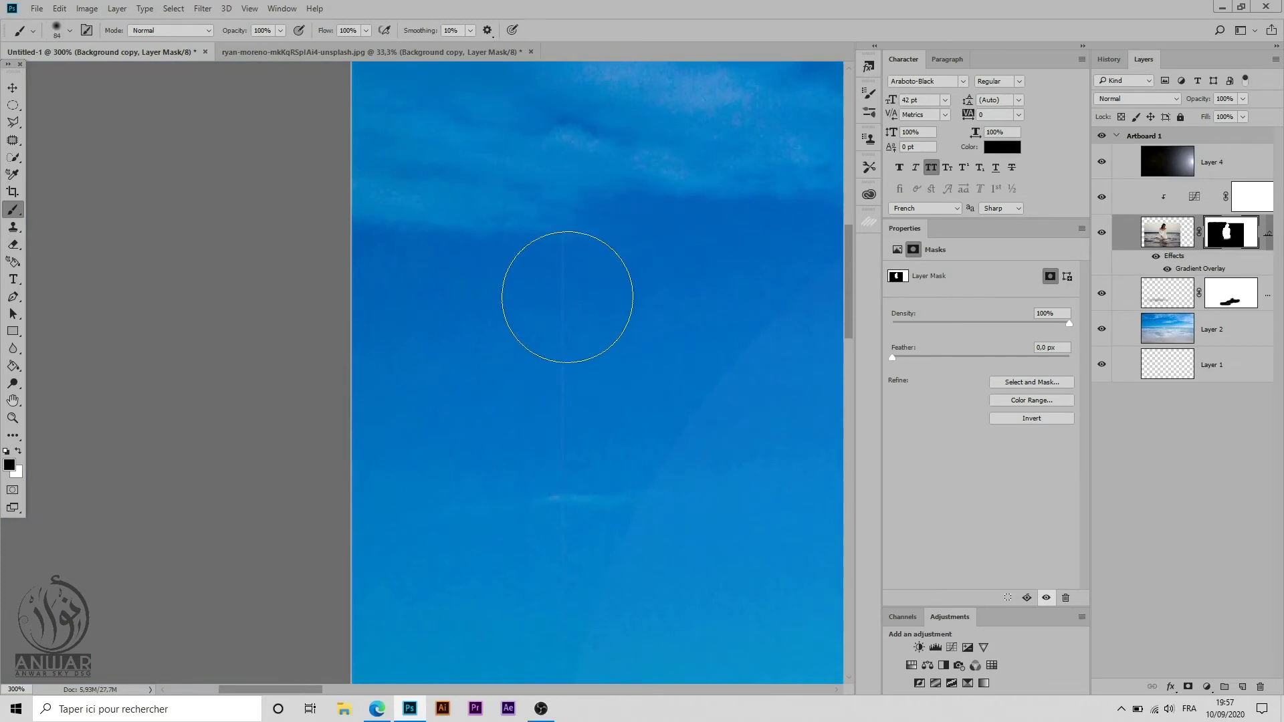
{"action": "left_click_drag", "start_coordinate": [567, 296], "coordinate": [374, 155]}
{"action": "mouse_move", "coordinate": [439, 456]}
{"action": "left_mouse_down"}
{"action": "mouse_move", "coordinate": [461, 311]}
{"action": "mouse_move", "coordinate": [462, 181]}
{"action": "left_mouse_up"}
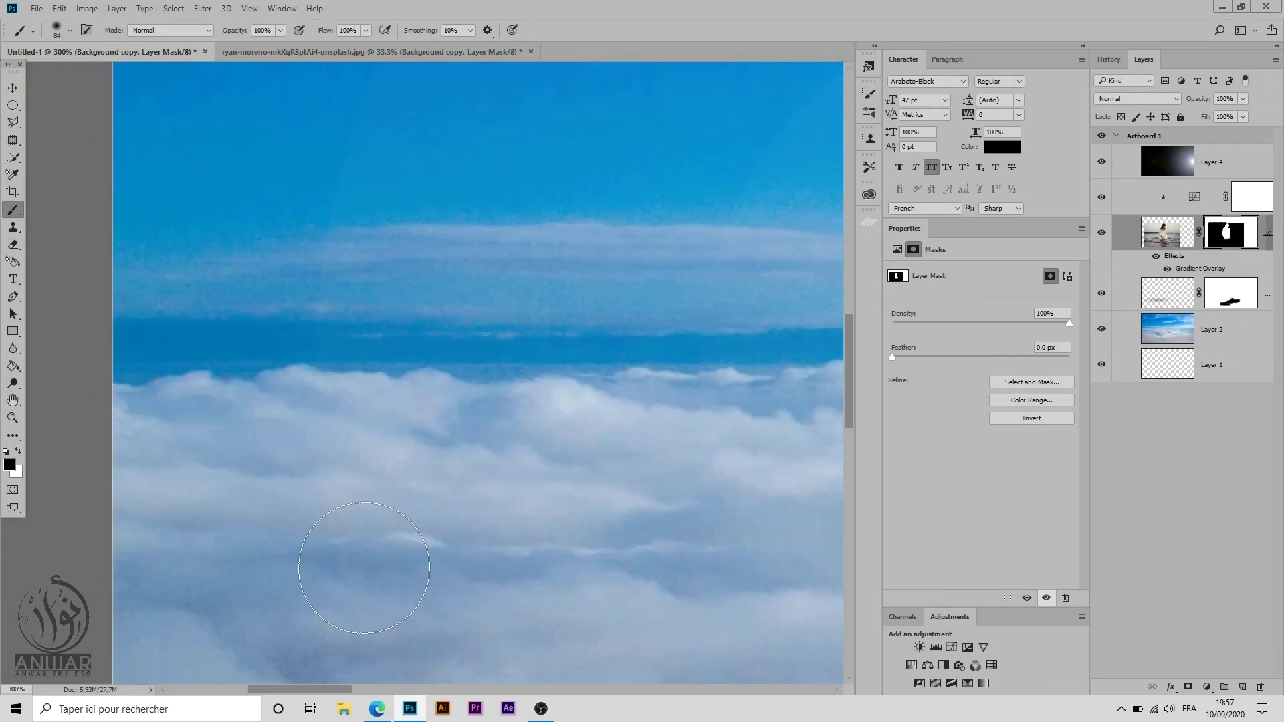
{"action": "left_click_drag", "start_coordinate": [376, 488], "coordinate": [355, 208]}
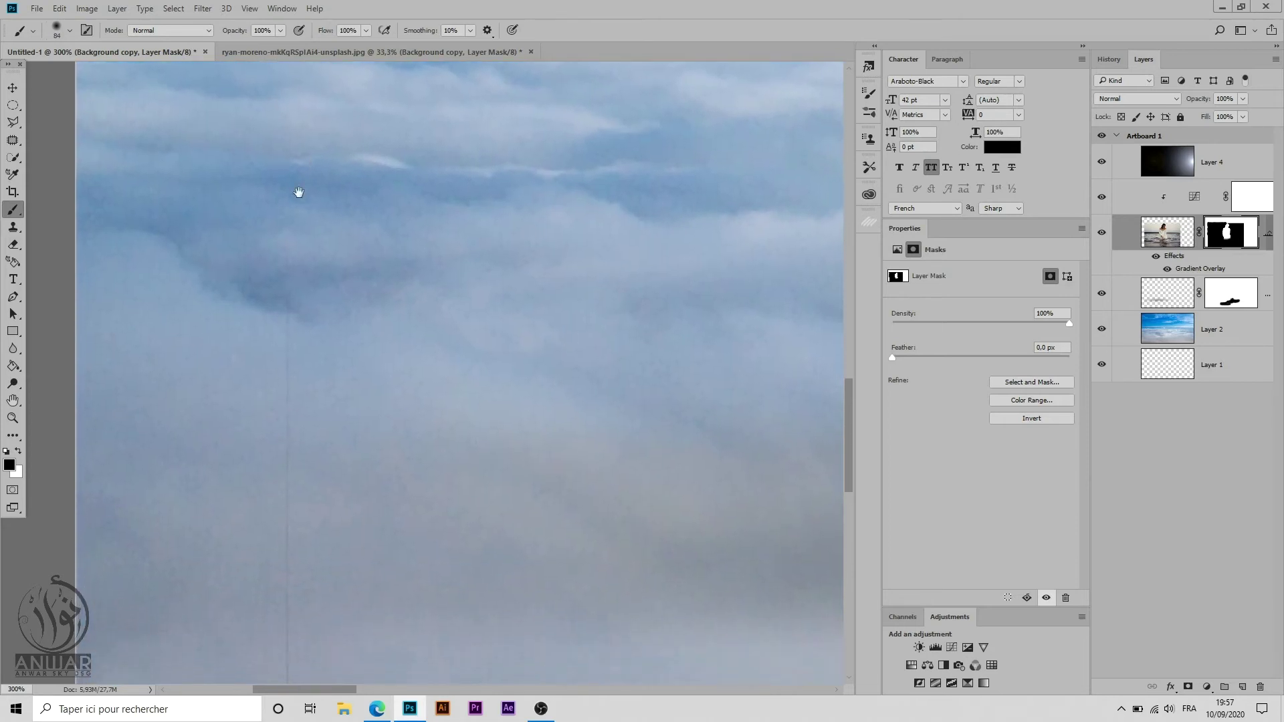
{"action": "left_click_drag", "start_coordinate": [358, 544], "coordinate": [387, 89]}
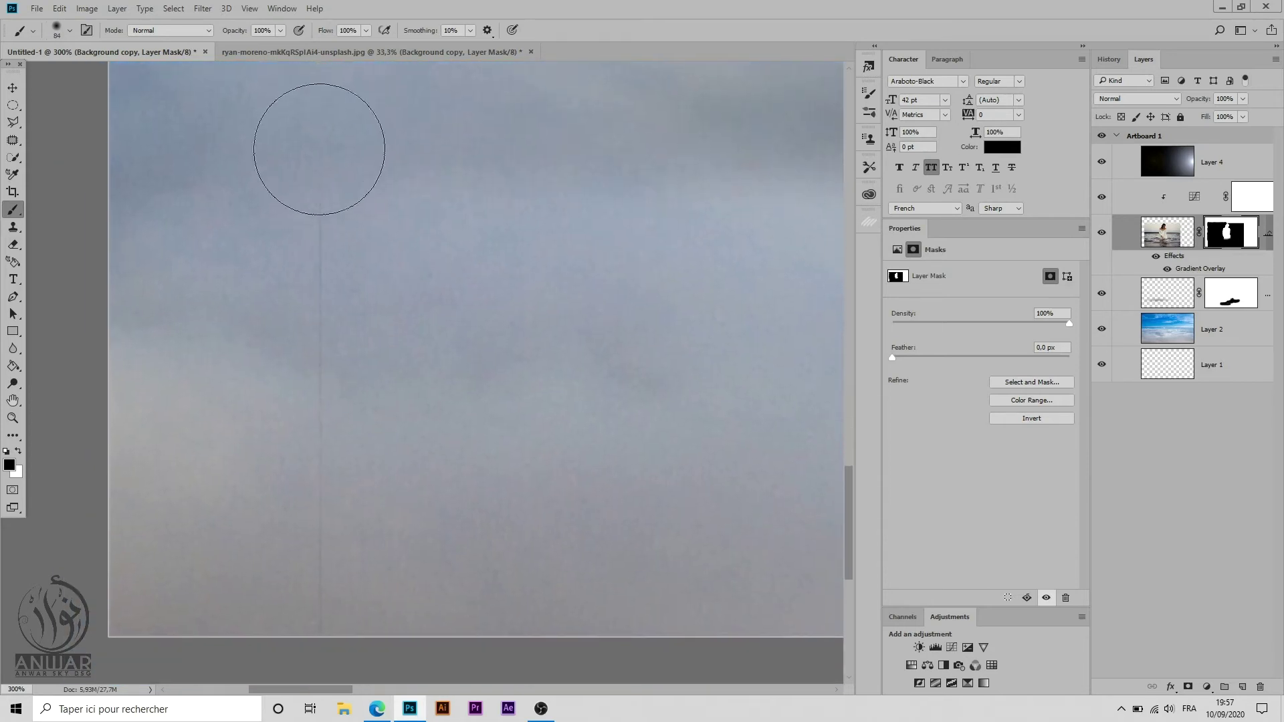
{"action": "left_click_drag", "start_coordinate": [606, 363], "coordinate": [213, 558]}
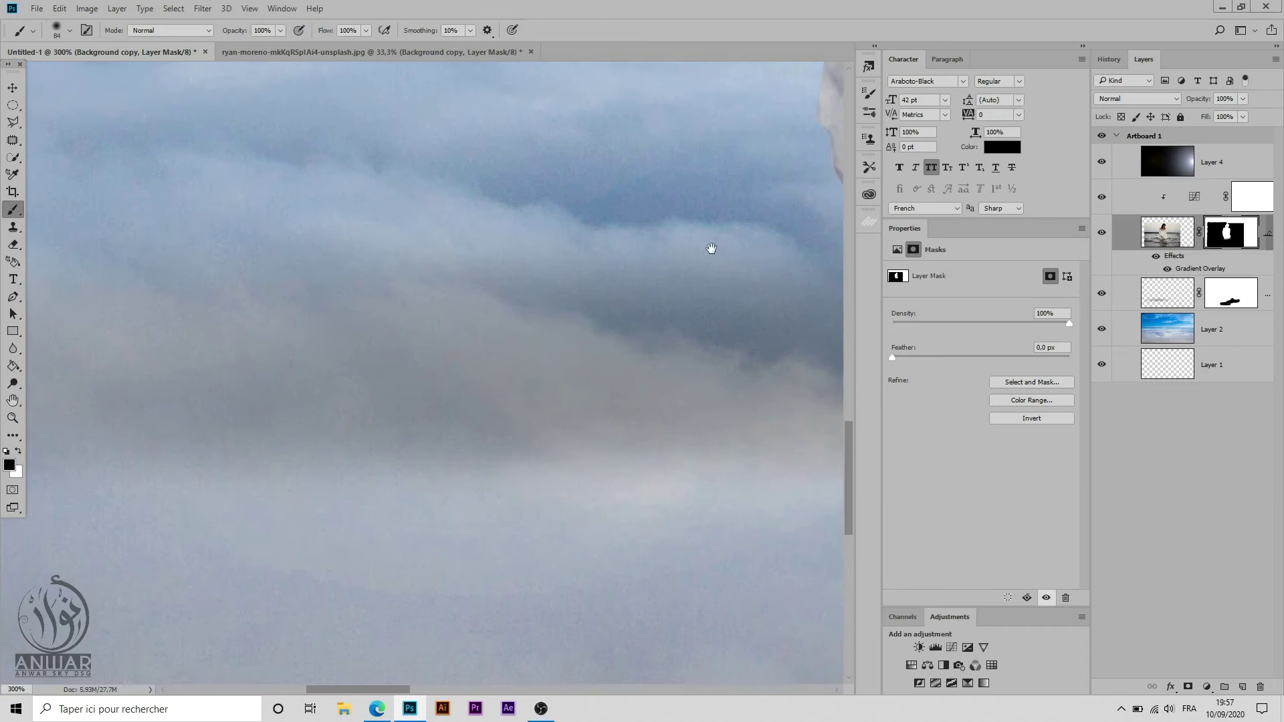
{"action": "left_click_drag", "start_coordinate": [711, 246], "coordinate": [250, 444]}
{"action": "left_click_drag", "start_coordinate": [611, 218], "coordinate": [244, 481]}
{"action": "mouse_move", "coordinate": [700, 213]}
{"action": "left_mouse_down"}
{"action": "mouse_move", "coordinate": [524, 347]}
{"action": "mouse_move", "coordinate": [419, 522]}
{"action": "left_mouse_up"}
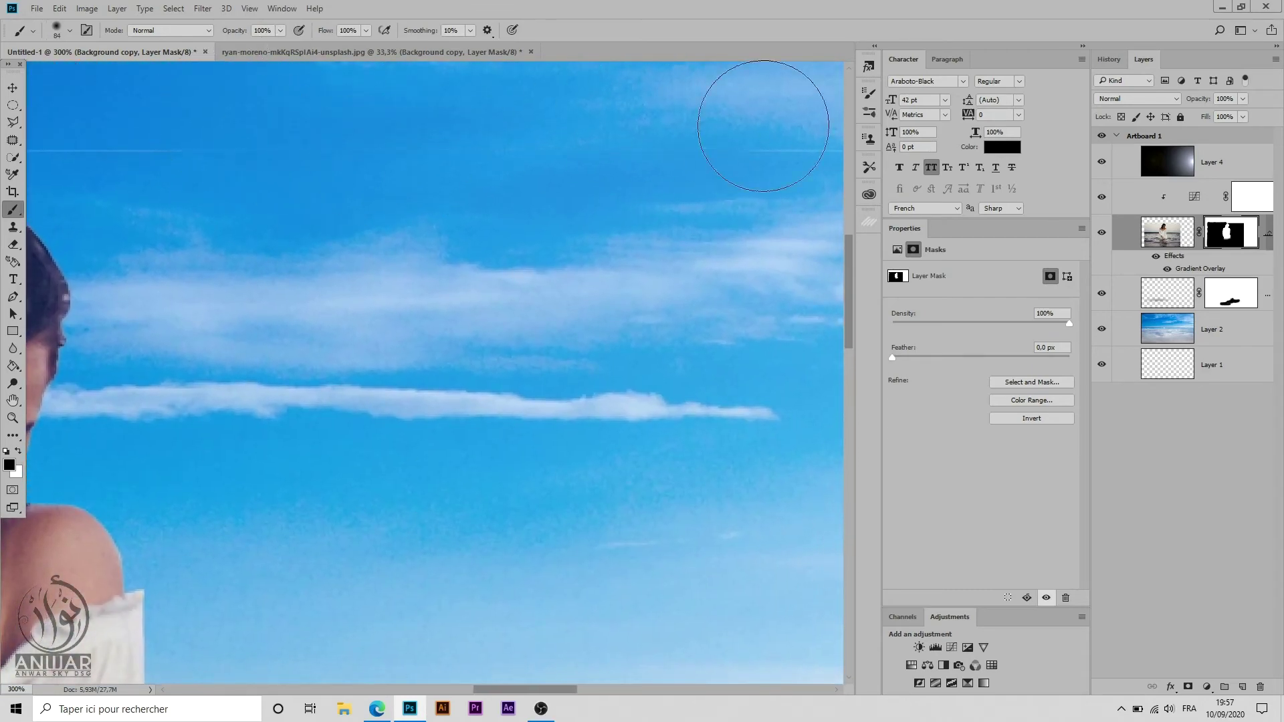
Step: Inspect the sky beside her head and the lower cloud bands, returning to her shoulders
{"action": "left_click_drag", "start_coordinate": [327, 164], "coordinate": [617, 210]}
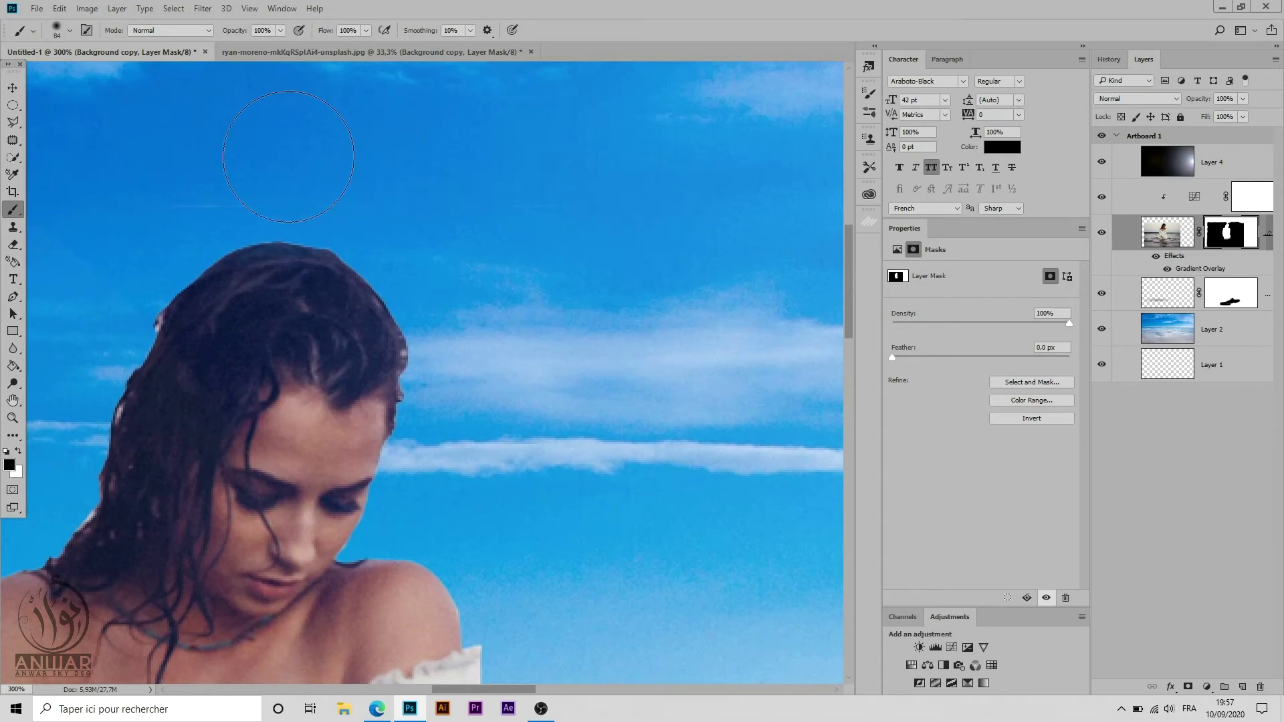
{"action": "left_click_drag", "start_coordinate": [379, 286], "coordinate": [235, 238]}
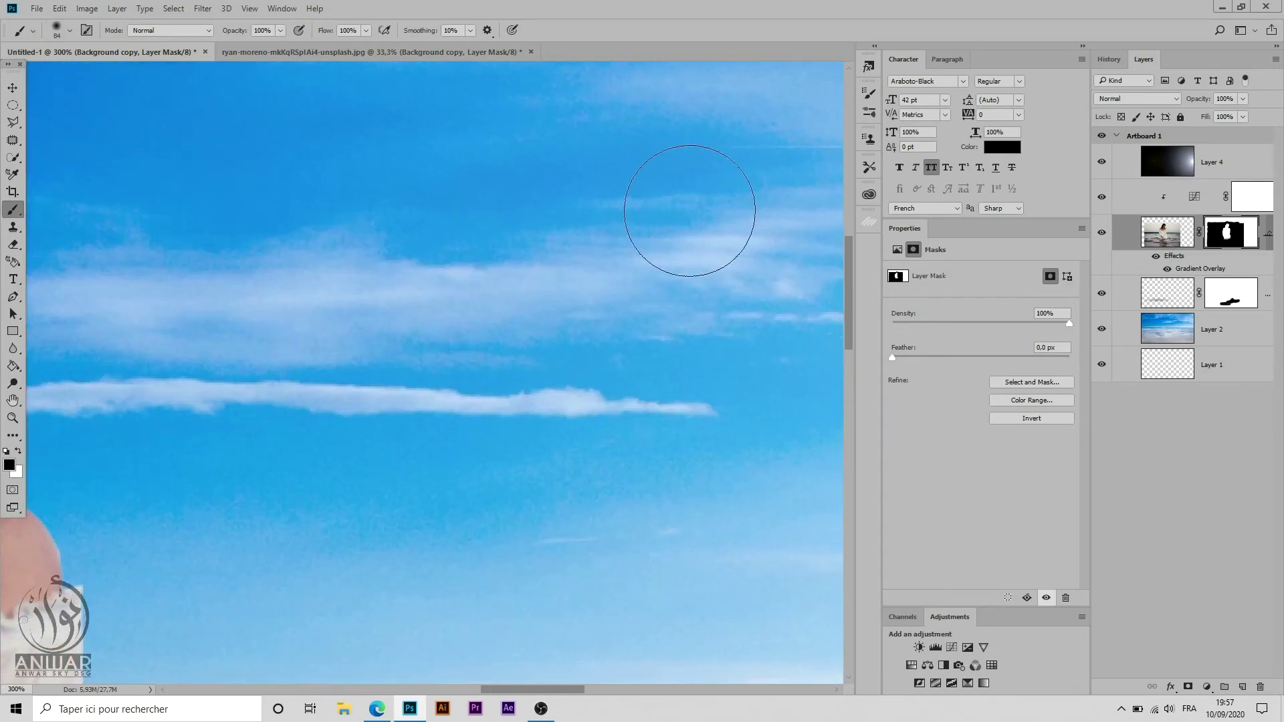
{"action": "left_click_drag", "start_coordinate": [530, 214], "coordinate": [306, 226]}
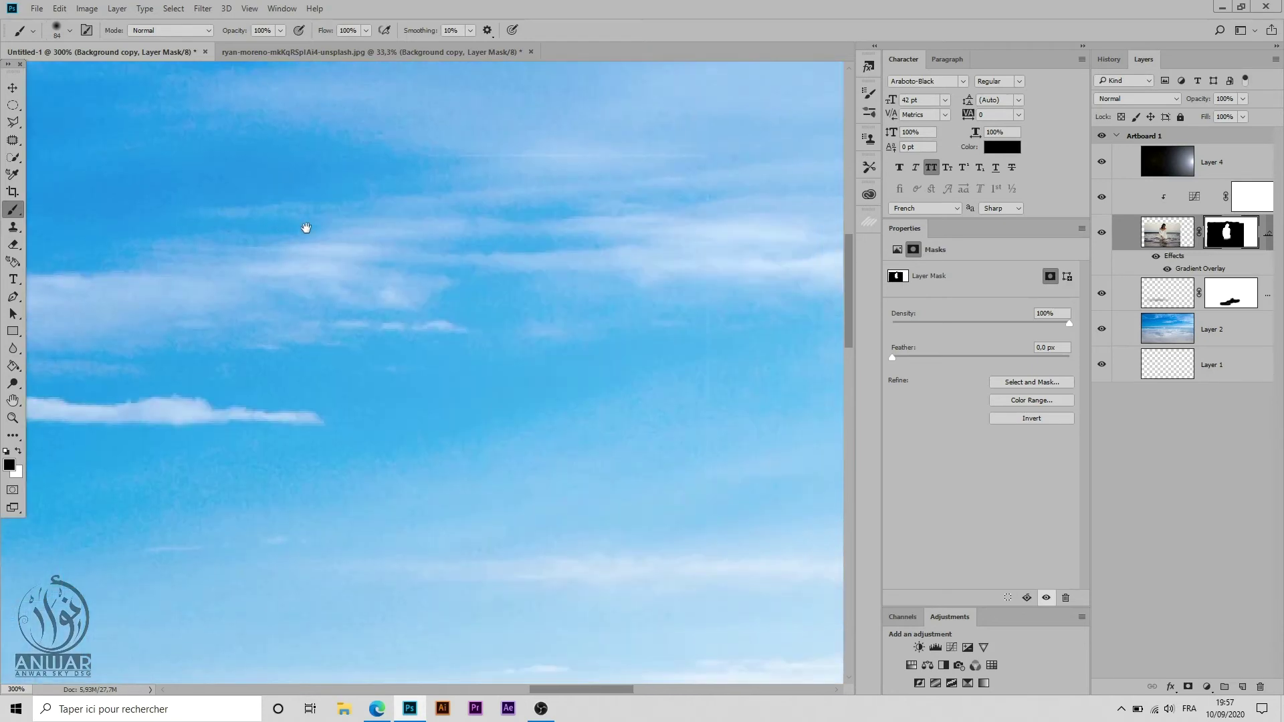
{"action": "left_click_drag", "start_coordinate": [423, 152], "coordinate": [344, 163]}
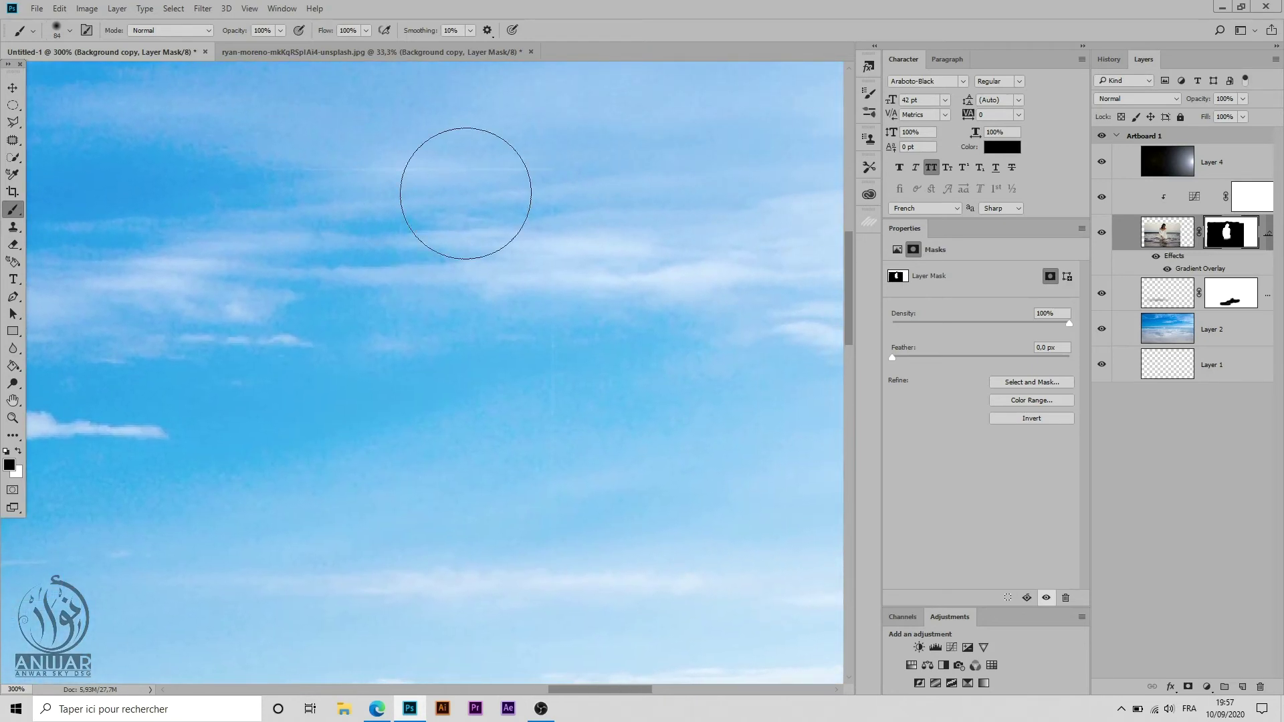
{"action": "left_click_drag", "start_coordinate": [564, 474], "coordinate": [647, 284]}
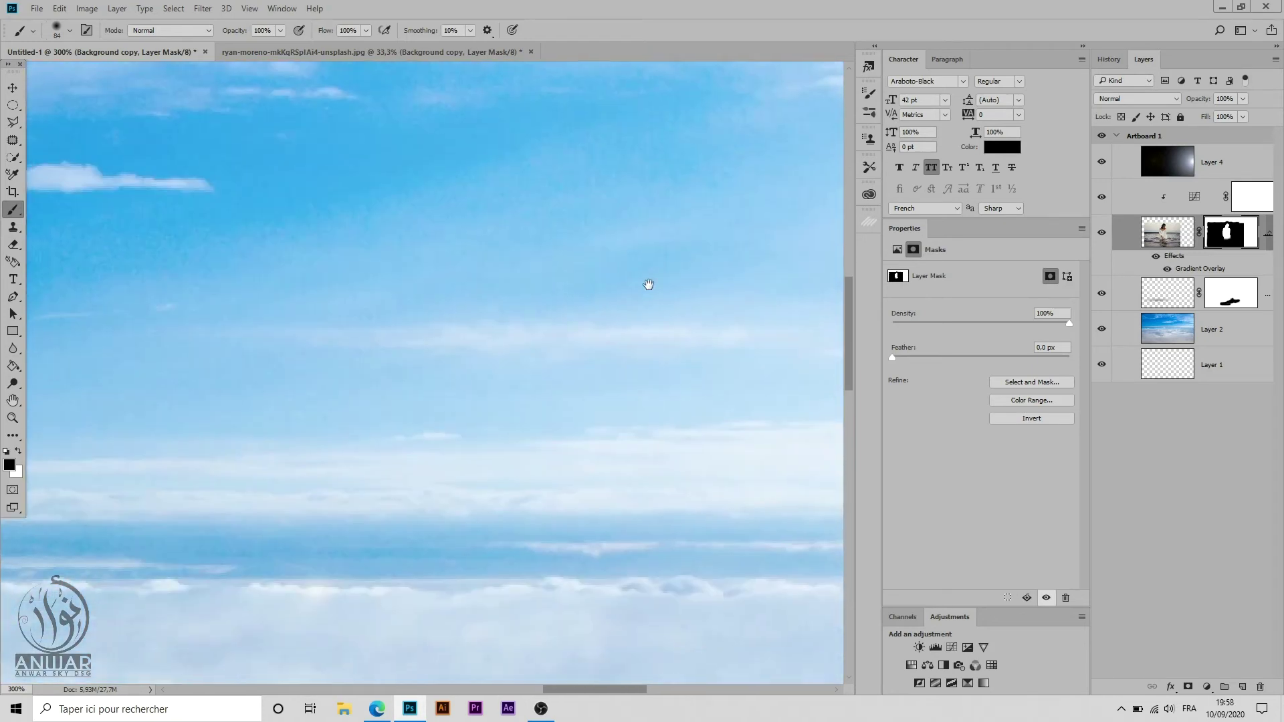
{"action": "mouse_move", "coordinate": [568, 533]}
{"action": "left_mouse_down"}
{"action": "mouse_move", "coordinate": [597, 493]}
{"action": "mouse_move", "coordinate": [659, 192]}
{"action": "mouse_move", "coordinate": [659, 106]}
{"action": "left_mouse_up"}
{"action": "left_click_drag", "start_coordinate": [675, 602], "coordinate": [688, 235]}
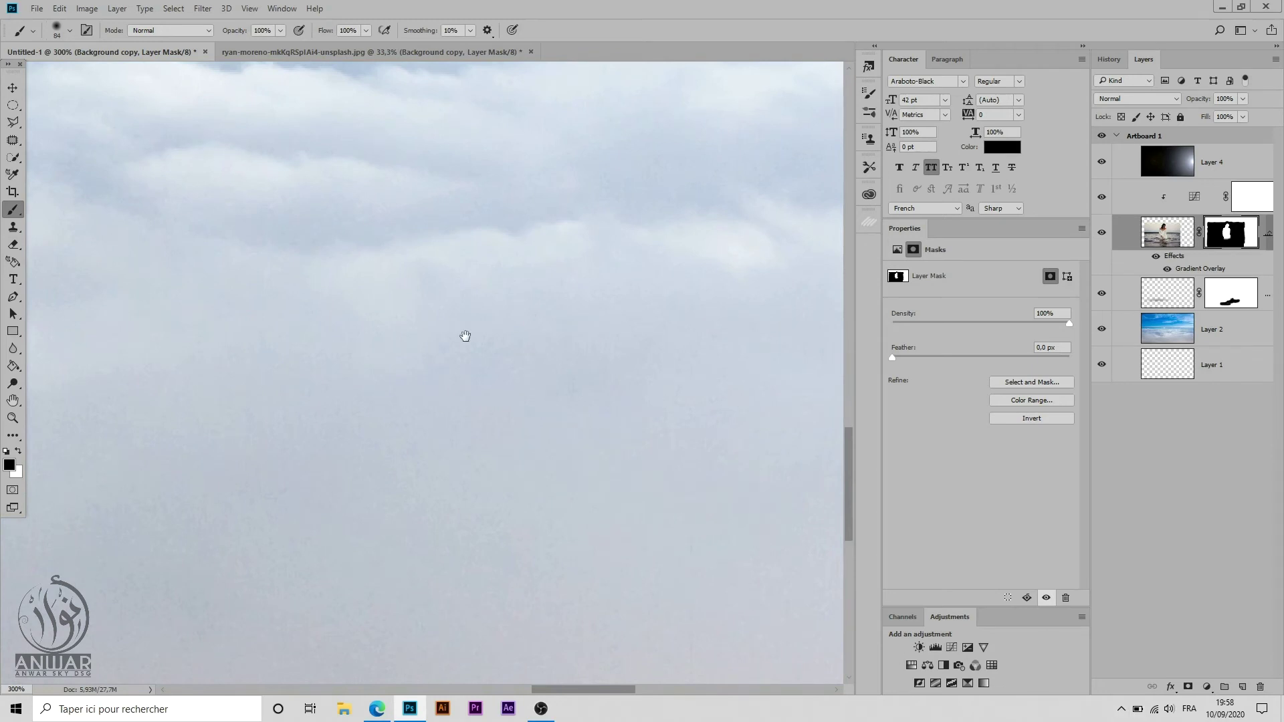
{"action": "left_click_drag", "start_coordinate": [464, 335], "coordinate": [642, 109]}
{"action": "mouse_move", "coordinate": [475, 195]}
{"action": "left_mouse_down"}
{"action": "mouse_move", "coordinate": [541, 493]}
{"action": "mouse_move", "coordinate": [605, 561]}
{"action": "left_mouse_up"}
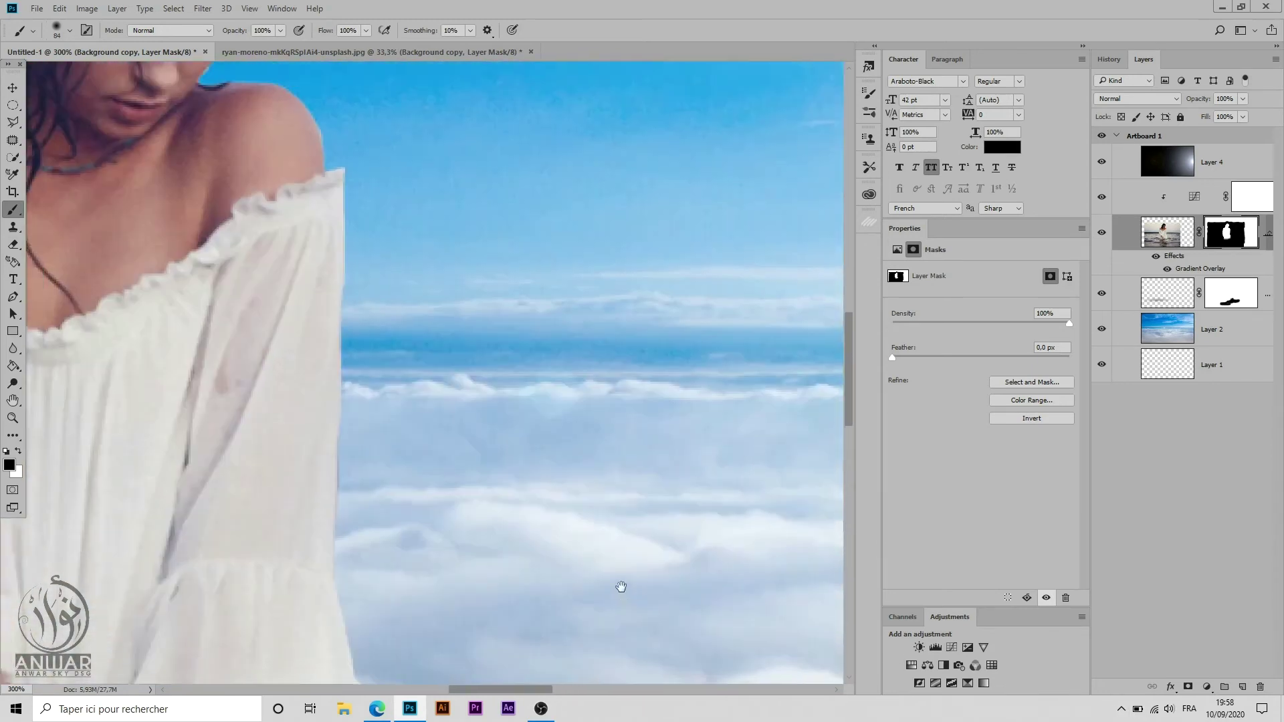
{"action": "left_click_drag", "start_coordinate": [335, 215], "coordinate": [490, 298]}
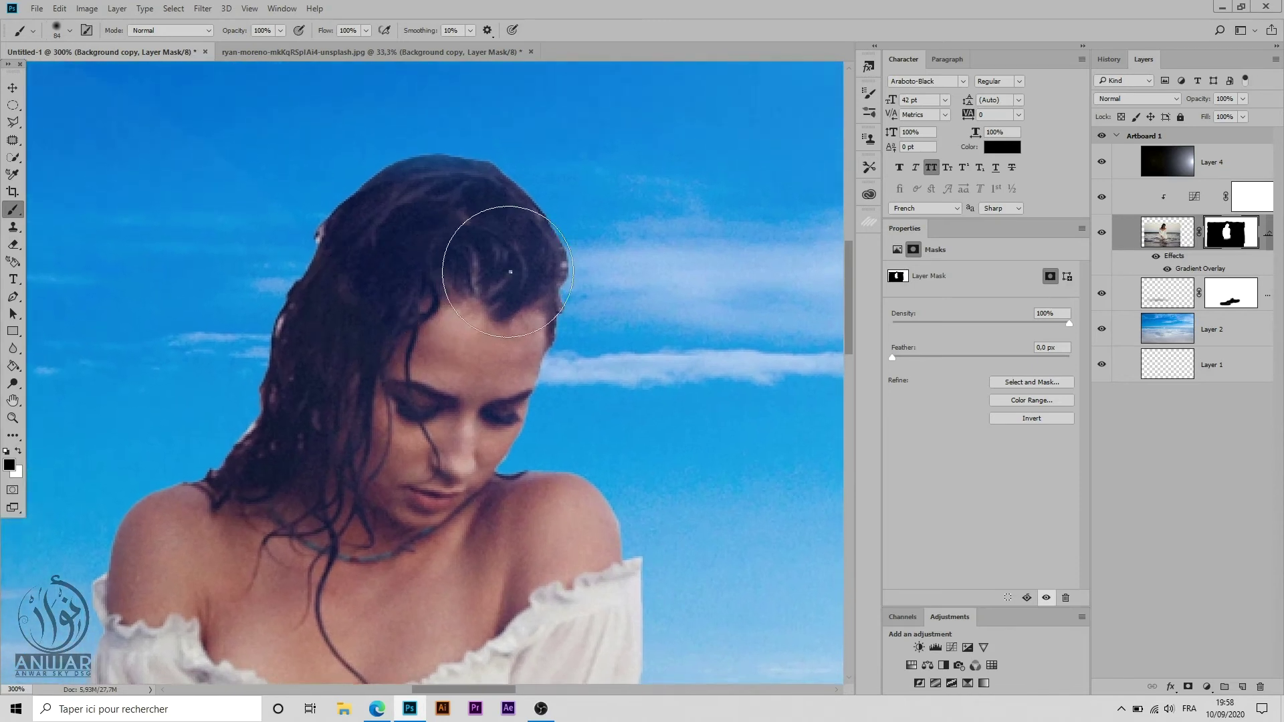
Step: Zoom in and mask away the halo along the hair edge with a 7 px brush
{"action": "right_click", "coordinate": [561, 291]}
{"action": "left_click_drag", "start_coordinate": [600, 303], "coordinate": [578, 305]}
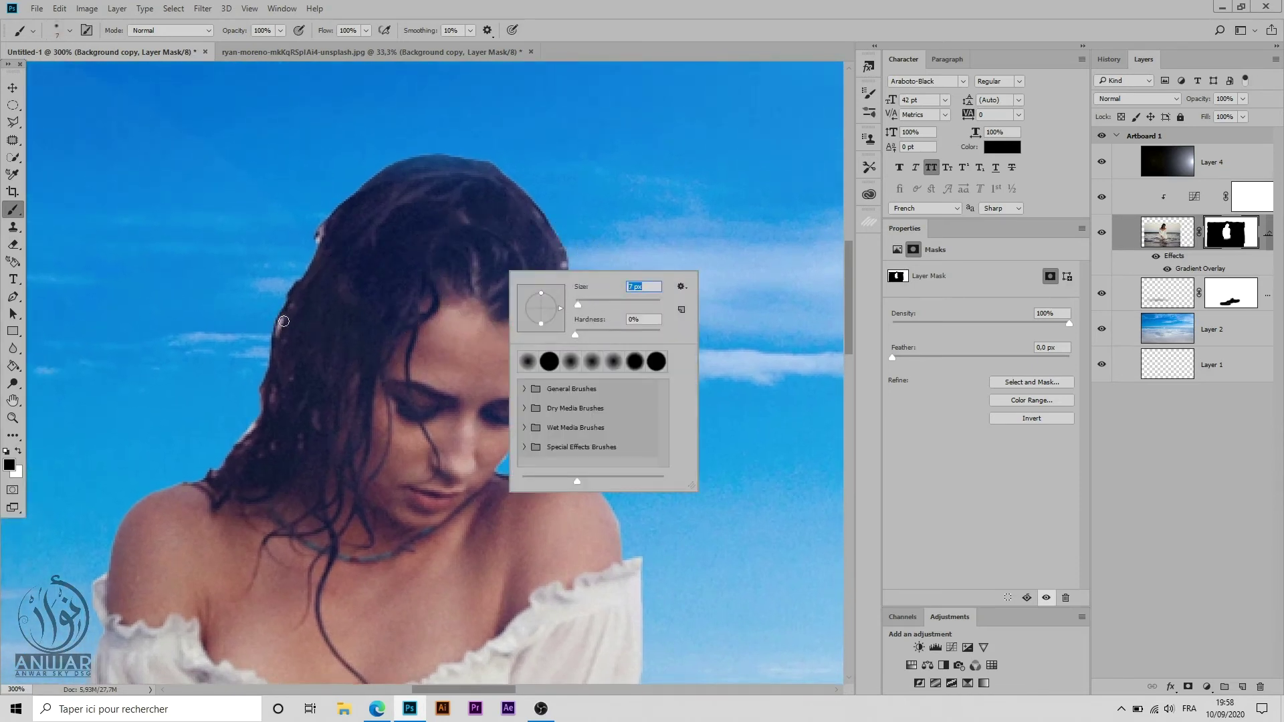
{"action": "scroll", "coordinate": [284, 321], "scroll_direction": "up", "scroll_amount": 1}
{"action": "scroll", "coordinate": [284, 321], "scroll_direction": "up", "scroll_amount": 2}
{"action": "scroll", "coordinate": [283, 322], "scroll_direction": "up", "scroll_amount": 1}
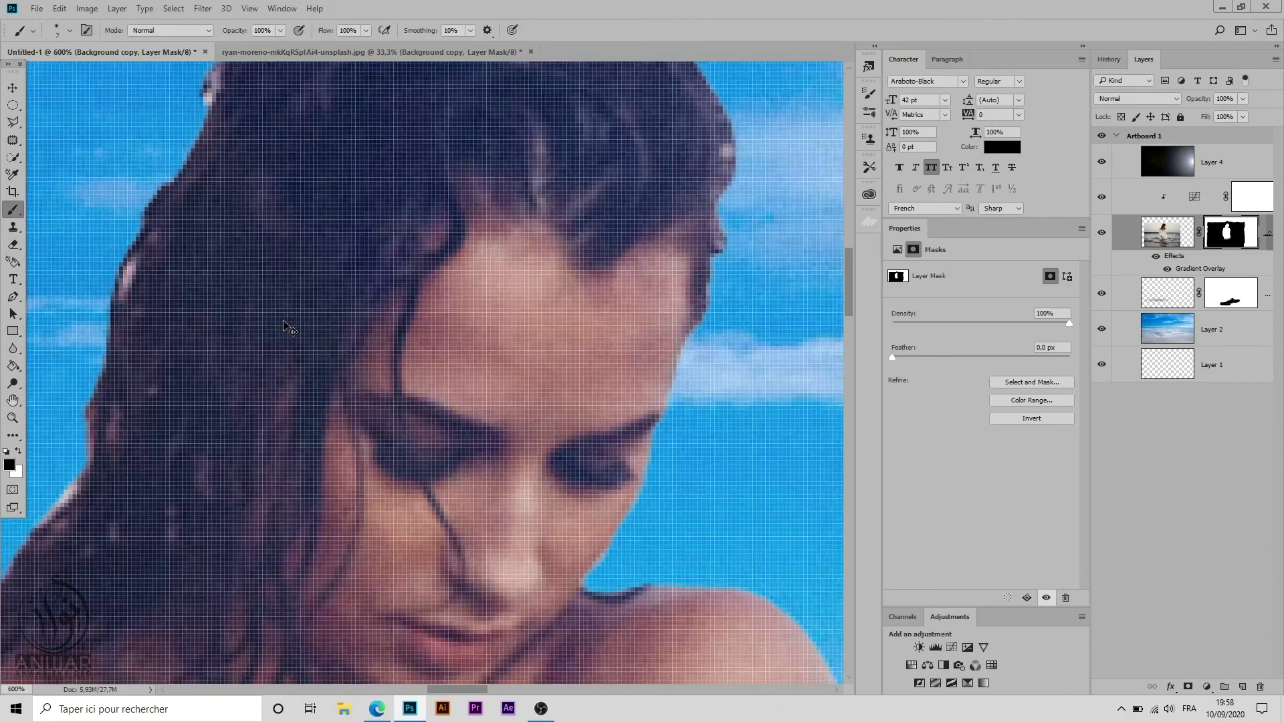
{"action": "scroll", "coordinate": [284, 321], "scroll_direction": "up", "scroll_amount": 1}
{"action": "left_click_drag", "start_coordinate": [247, 278], "coordinate": [487, 275]}
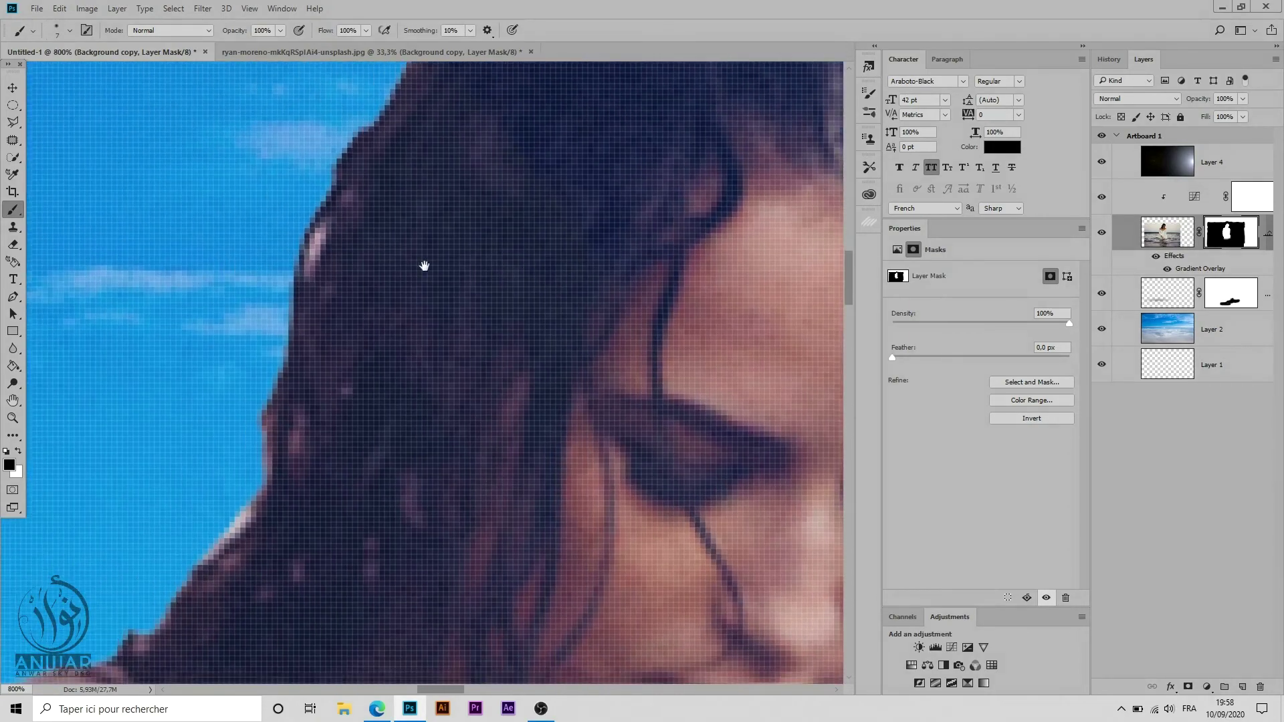
{"action": "scroll", "coordinate": [348, 232], "scroll_direction": "up", "scroll_amount": 1}
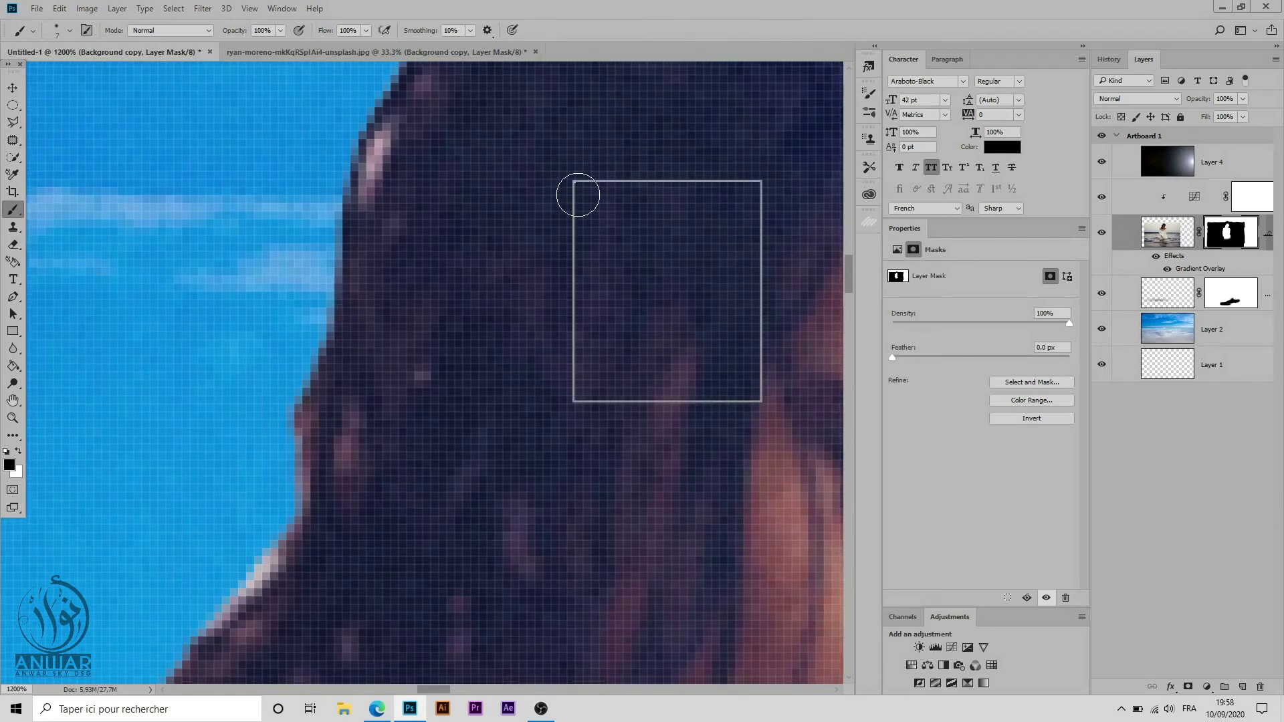
{"action": "left_click", "coordinate": [324, 127]}
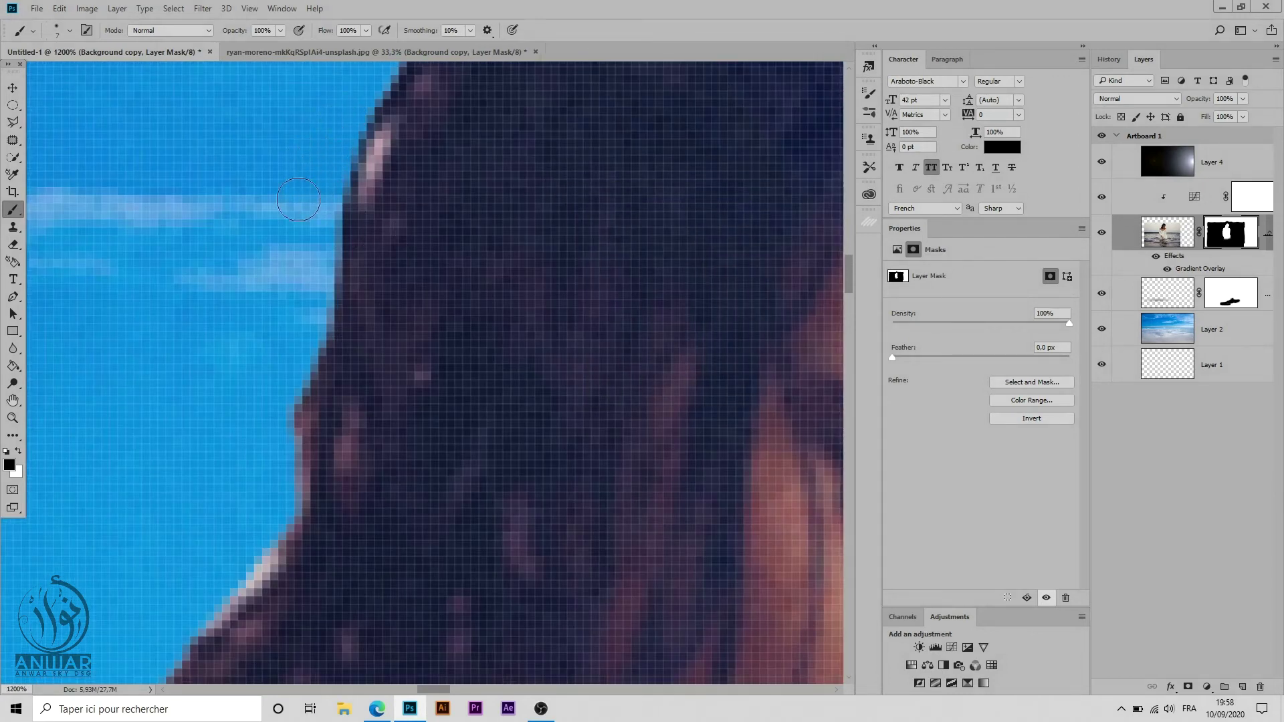
{"action": "left_click_drag", "start_coordinate": [341, 274], "coordinate": [348, 194]}
{"action": "left_click_drag", "start_coordinate": [359, 101], "coordinate": [351, 197]}
{"action": "mouse_move", "coordinate": [386, 101]}
{"action": "left_mouse_down"}
{"action": "mouse_move", "coordinate": [340, 147]}
{"action": "mouse_move", "coordinate": [314, 374]}
{"action": "mouse_move", "coordinate": [274, 454]}
{"action": "mouse_move", "coordinate": [280, 397]}
{"action": "mouse_move", "coordinate": [350, 214]}
{"action": "left_mouse_up"}
Step: Paint out remaining stray light pixels along the hair with a 9 px brush
{"action": "right_click", "coordinate": [536, 243]}
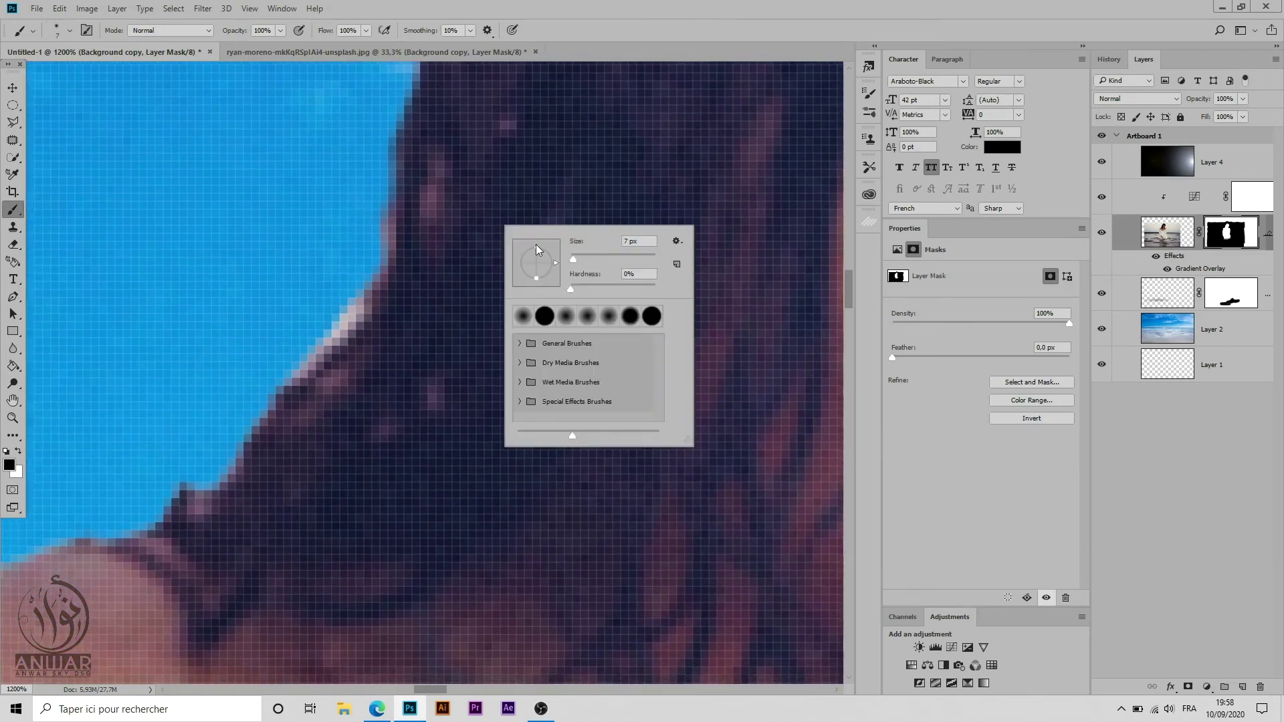
{"action": "left_click_drag", "start_coordinate": [582, 259], "coordinate": [589, 259]}
{"action": "left_click_drag", "start_coordinate": [599, 259], "coordinate": [591, 252]}
{"action": "left_click", "coordinate": [328, 283]}
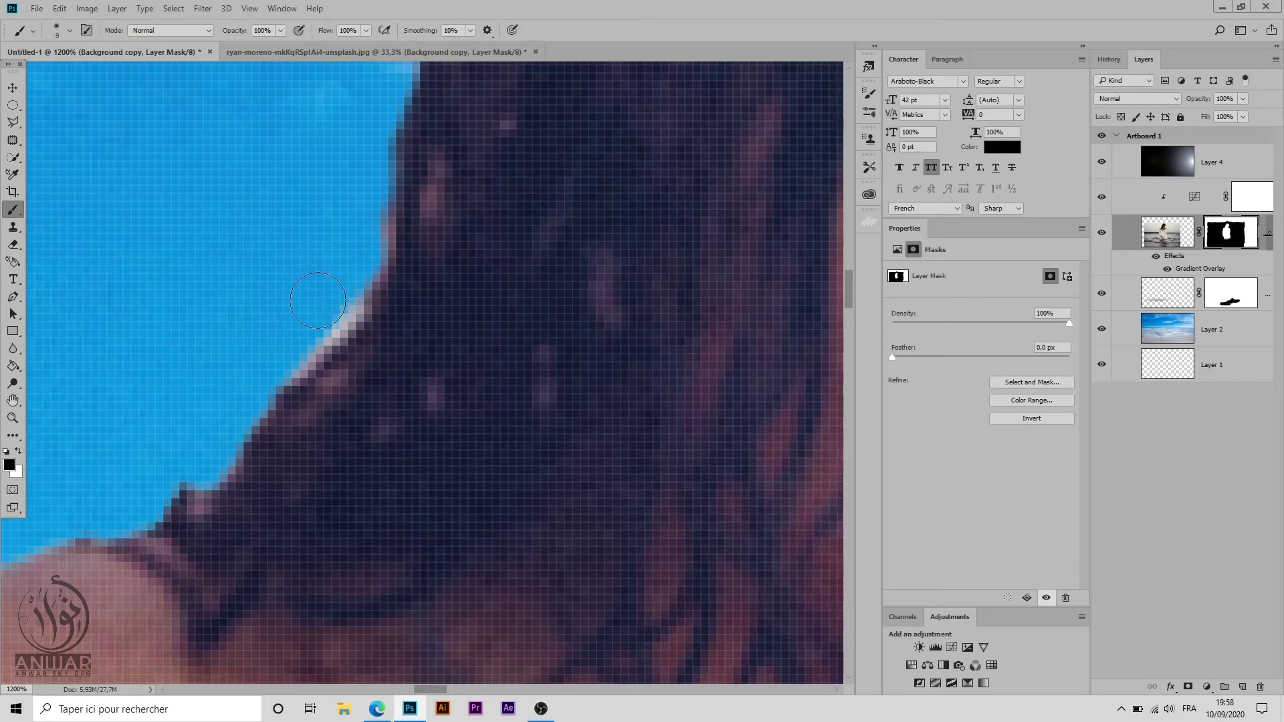
{"action": "mouse_move", "coordinate": [334, 294]}
{"action": "left_mouse_down"}
{"action": "mouse_move", "coordinate": [294, 368]}
{"action": "mouse_move", "coordinate": [247, 334]}
{"action": "mouse_move", "coordinate": [341, 294]}
{"action": "mouse_move", "coordinate": [372, 193]}
{"action": "left_mouse_up"}
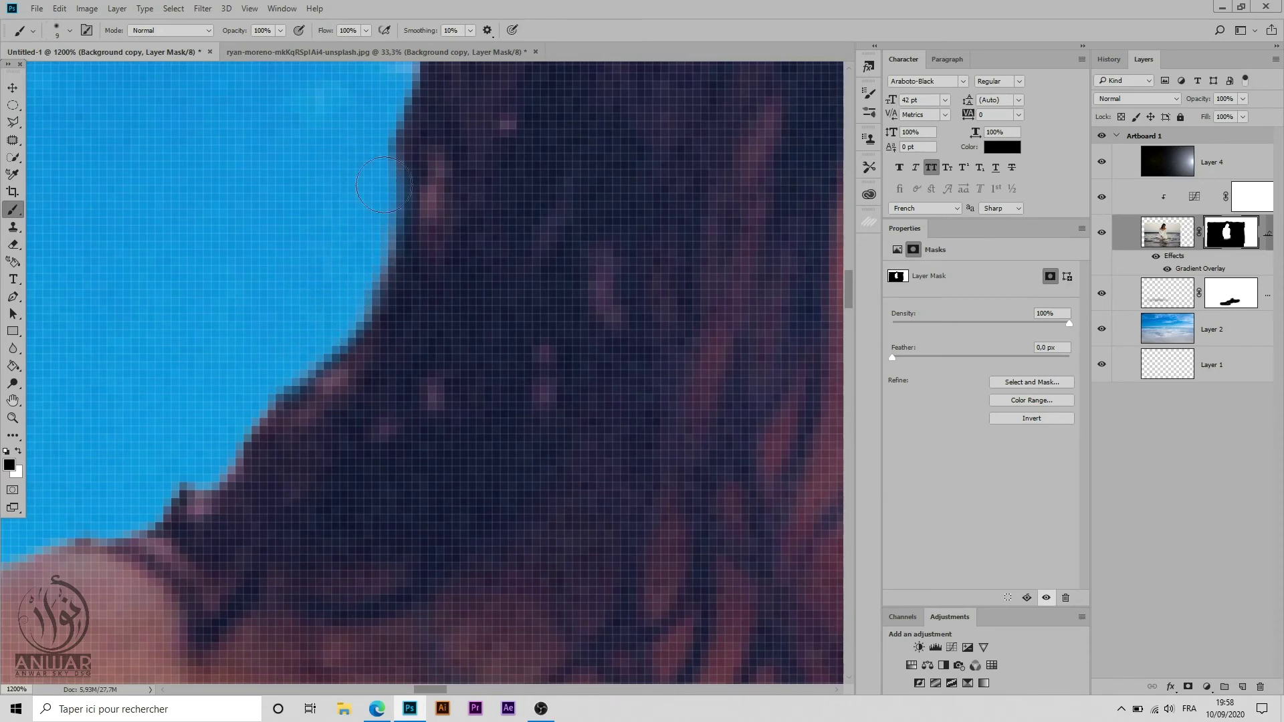
{"action": "mouse_move", "coordinate": [564, 210]}
{"action": "left_mouse_down"}
{"action": "mouse_move", "coordinate": [459, 527]}
{"action": "mouse_move", "coordinate": [447, 521]}
{"action": "left_mouse_up"}
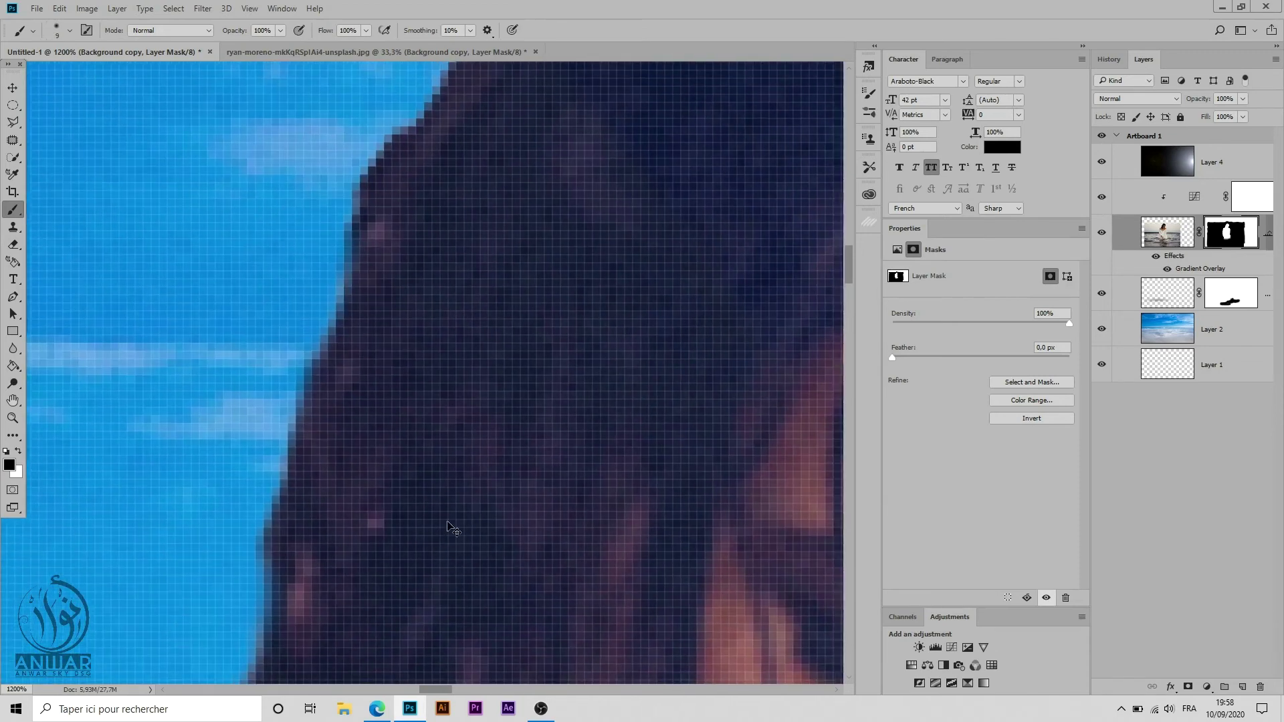
{"action": "scroll", "coordinate": [447, 521], "scroll_direction": "down", "scroll_amount": 3}
{"action": "scroll", "coordinate": [448, 522], "scroll_direction": "down", "scroll_amount": 1}
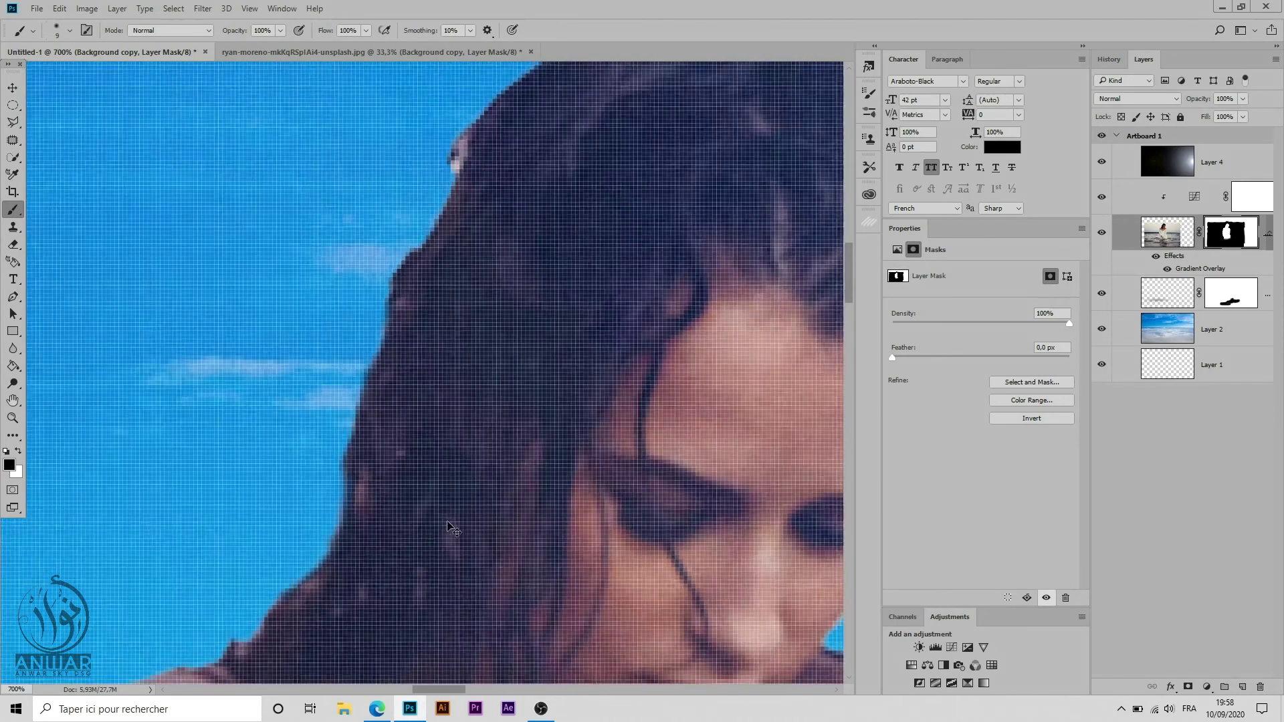
{"action": "scroll", "coordinate": [448, 521], "scroll_direction": "down", "scroll_amount": 1}
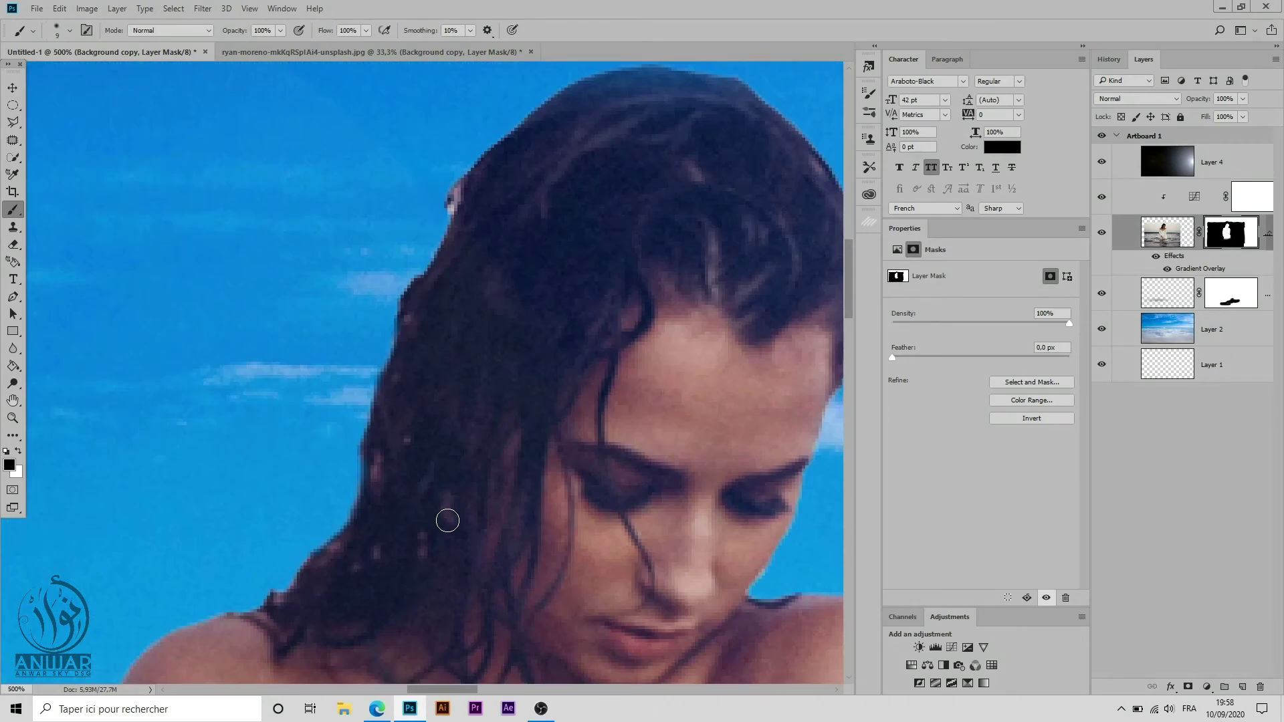
{"action": "mouse_move", "coordinate": [448, 187]}
{"action": "left_mouse_down"}
{"action": "mouse_move", "coordinate": [435, 171]}
{"action": "mouse_move", "coordinate": [460, 182]}
{"action": "left_mouse_up"}
{"action": "left_click_drag", "start_coordinate": [676, 243], "coordinate": [436, 258]}
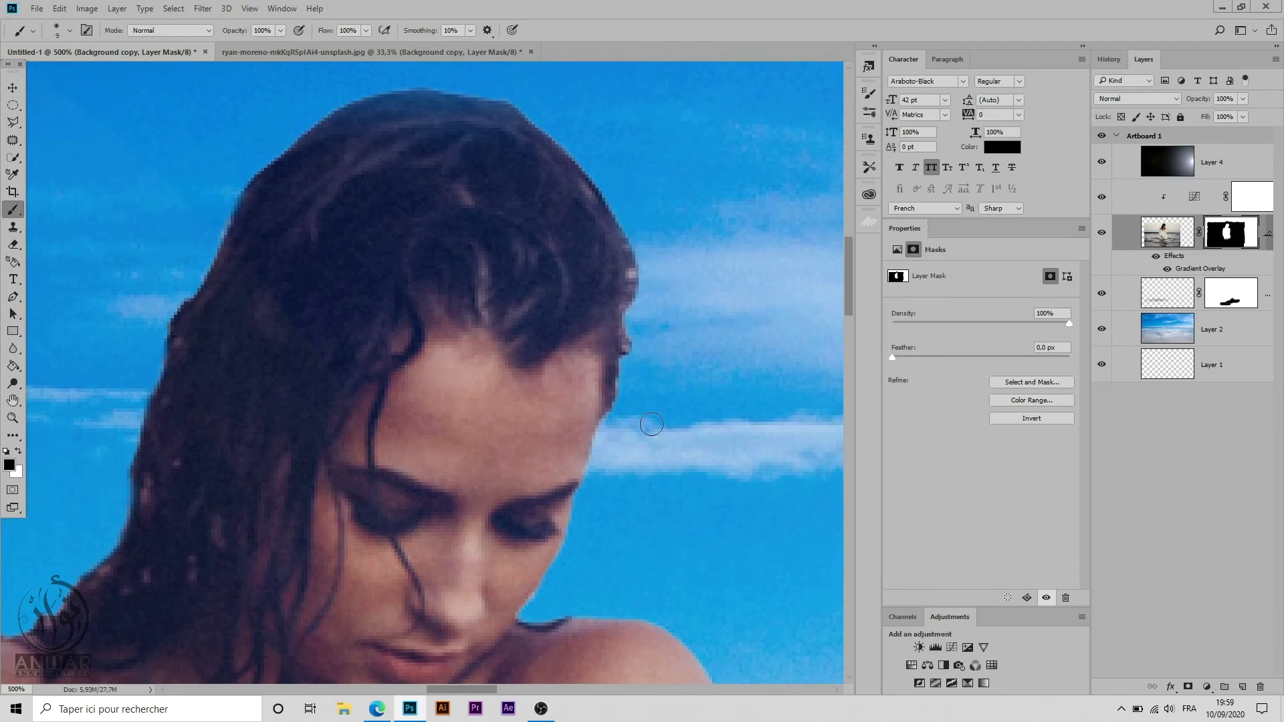
{"action": "key", "text": "ctrl+minus"}
{"action": "key", "text": "ctrl+minus"}
{"action": "key", "text": "ctrl+minus"}
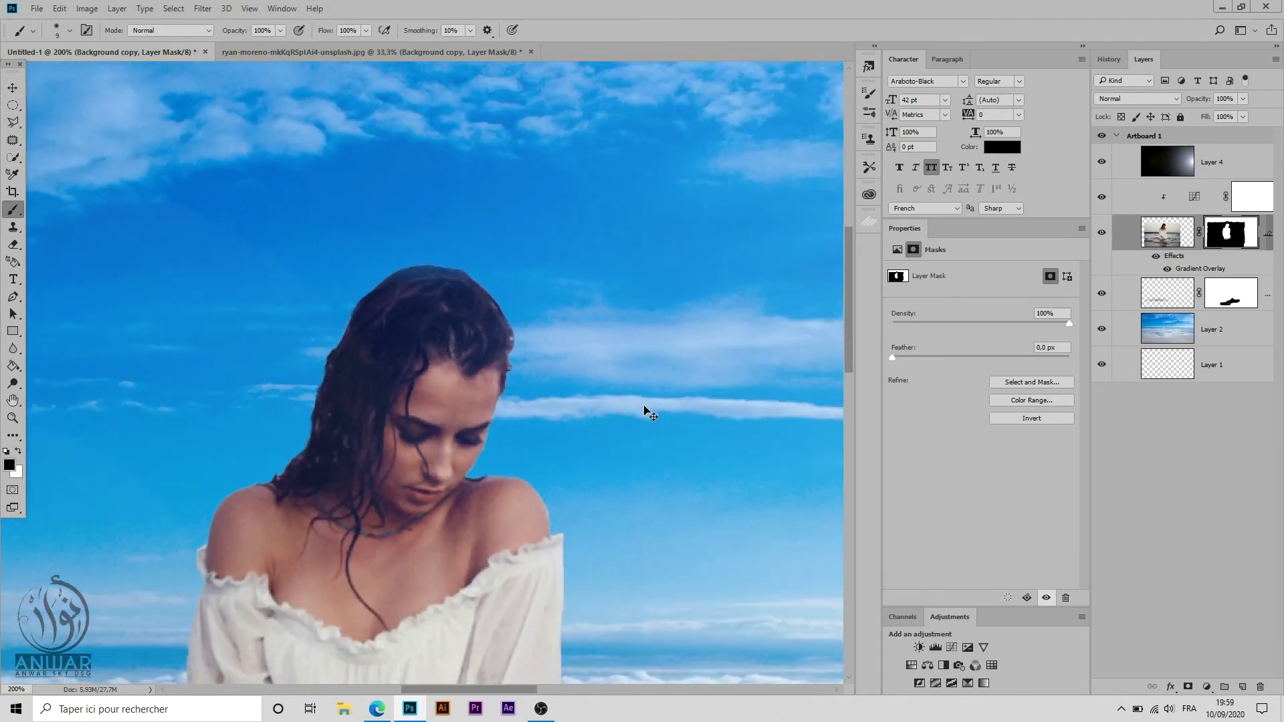
{"action": "key", "text": "ctrl+minus"}
{"action": "key", "text": "ctrl+plus"}
{"action": "key", "text": "ctrl+plus"}
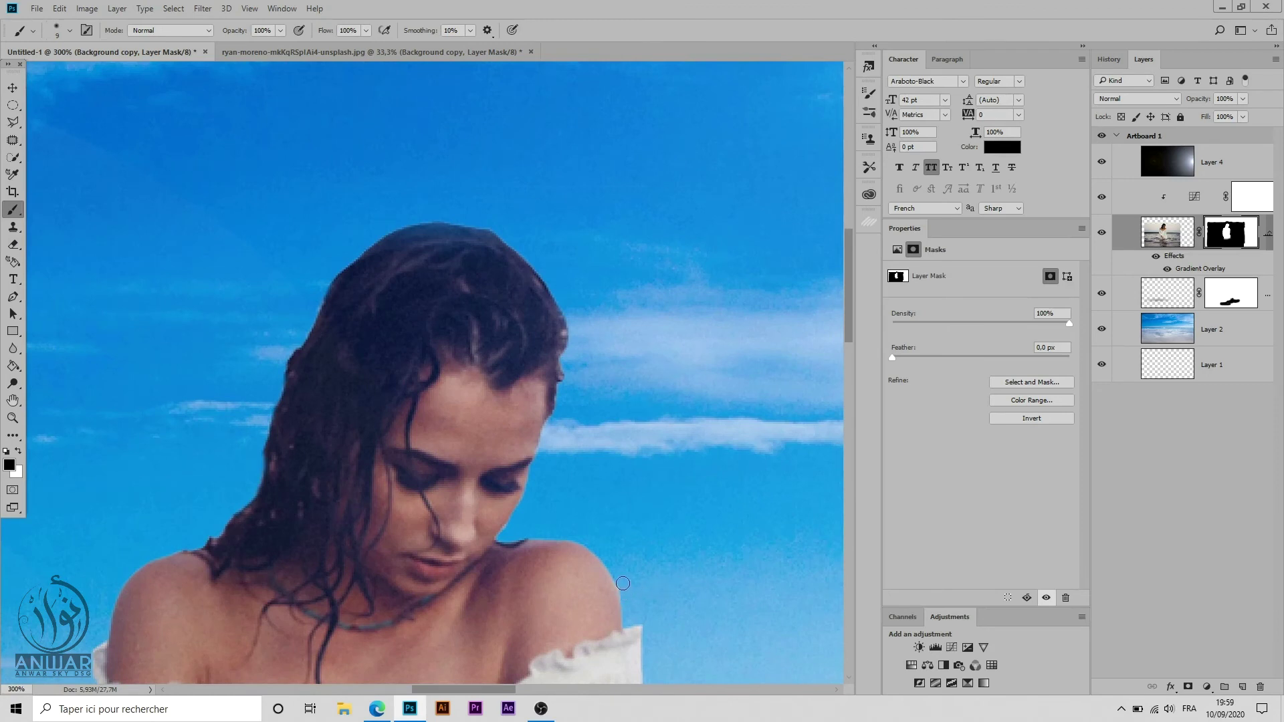
{"action": "left_click_drag", "start_coordinate": [629, 592], "coordinate": [640, 471]}
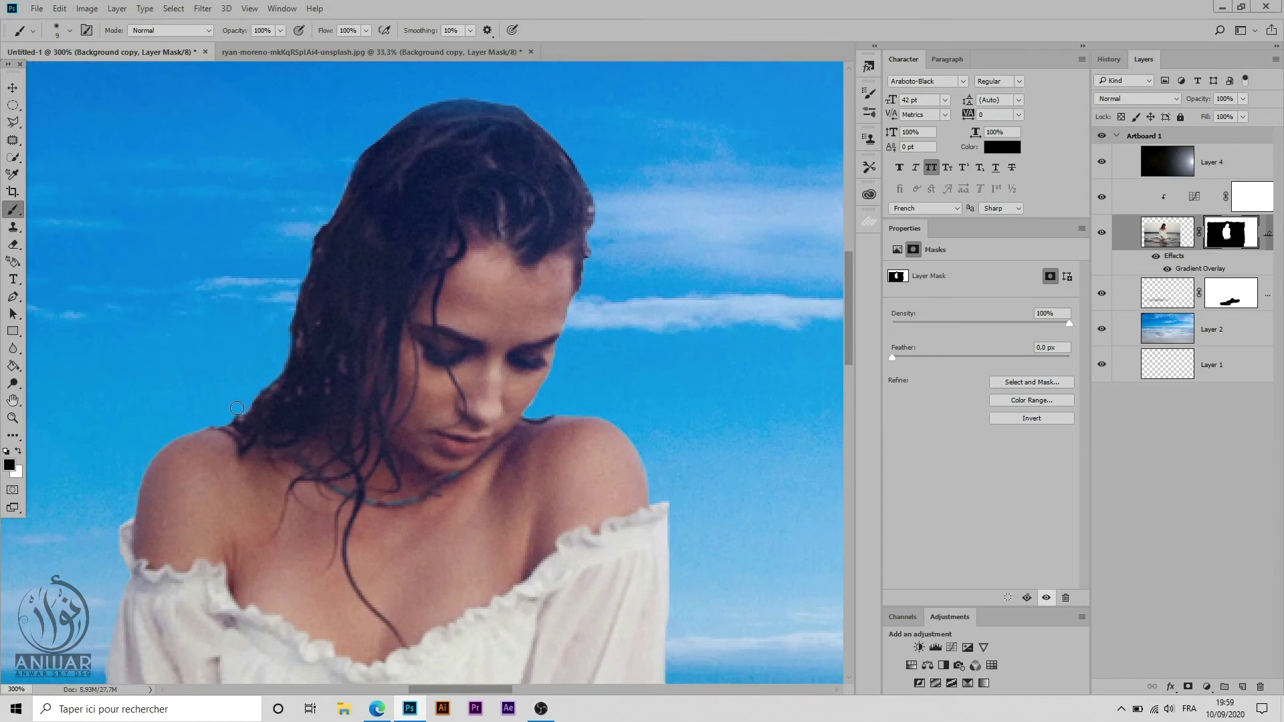
{"action": "left_click_drag", "start_coordinate": [523, 447], "coordinate": [482, 273]}
{"action": "left_click_drag", "start_coordinate": [618, 456], "coordinate": [621, 331]}
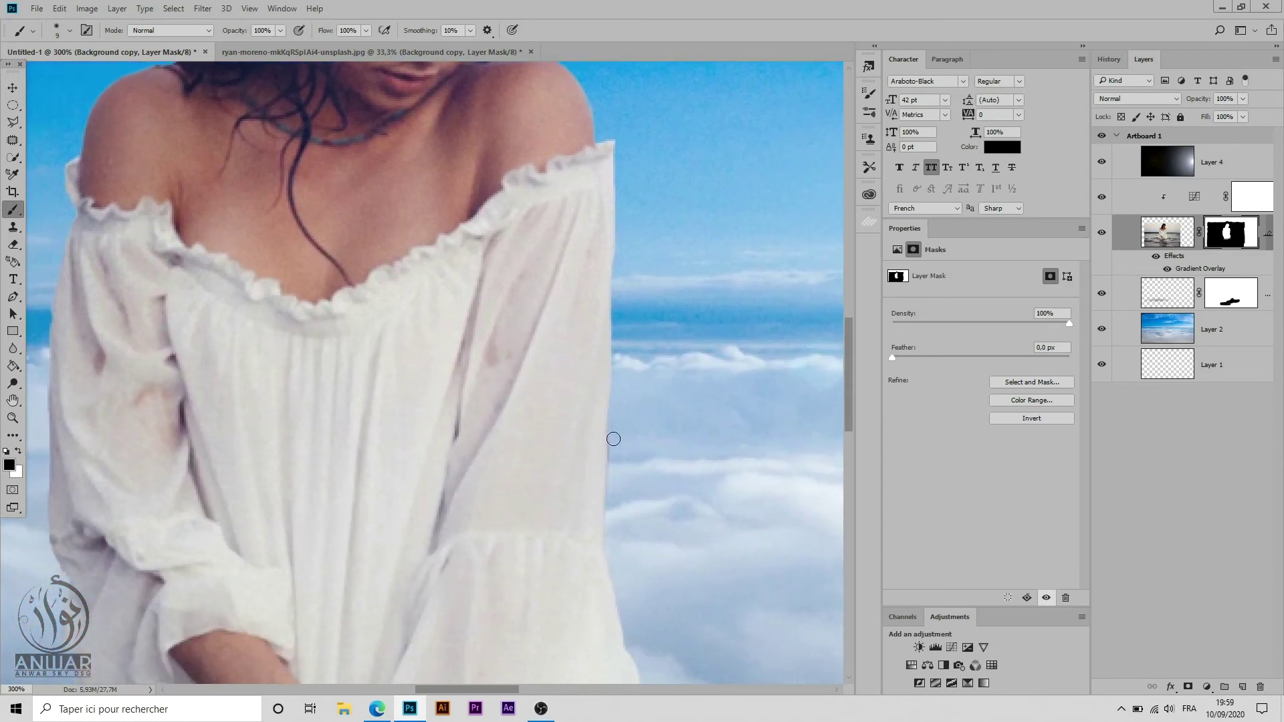
{"action": "left_click_drag", "start_coordinate": [661, 441], "coordinate": [633, 214]}
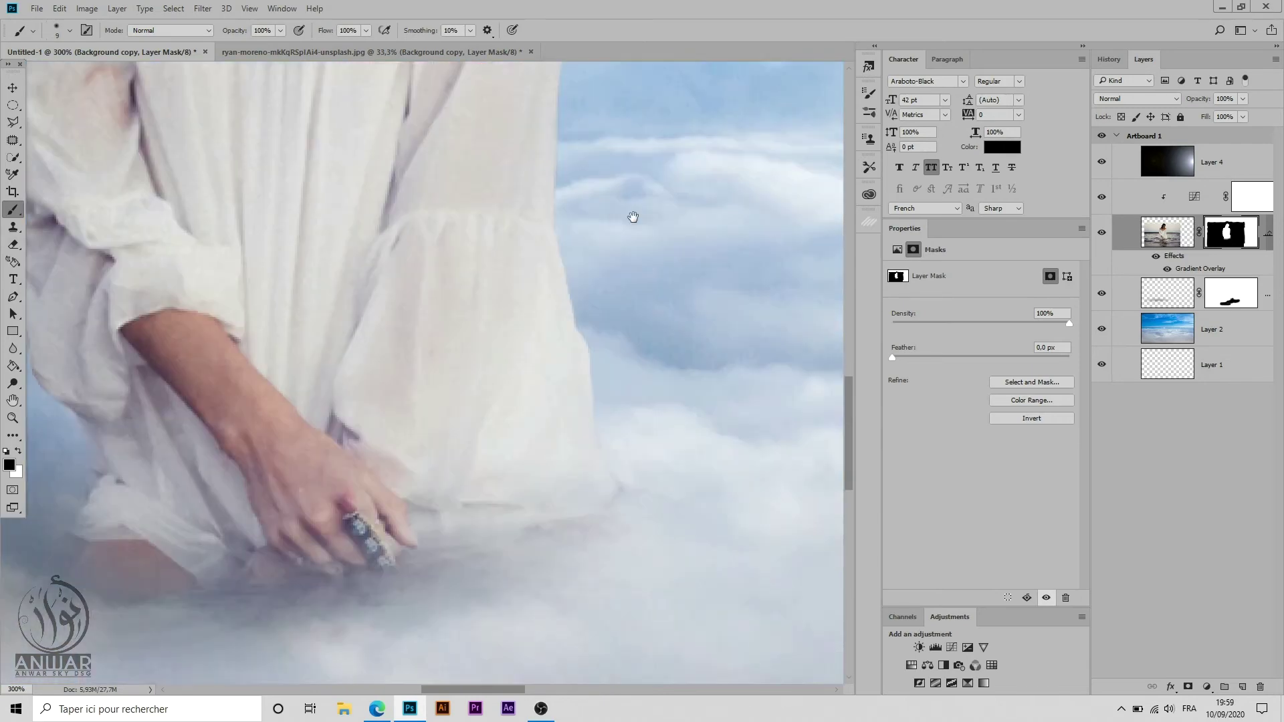
{"action": "left_click_drag", "start_coordinate": [635, 274], "coordinate": [659, 409]}
{"action": "key", "text": "ctrl+minus"}
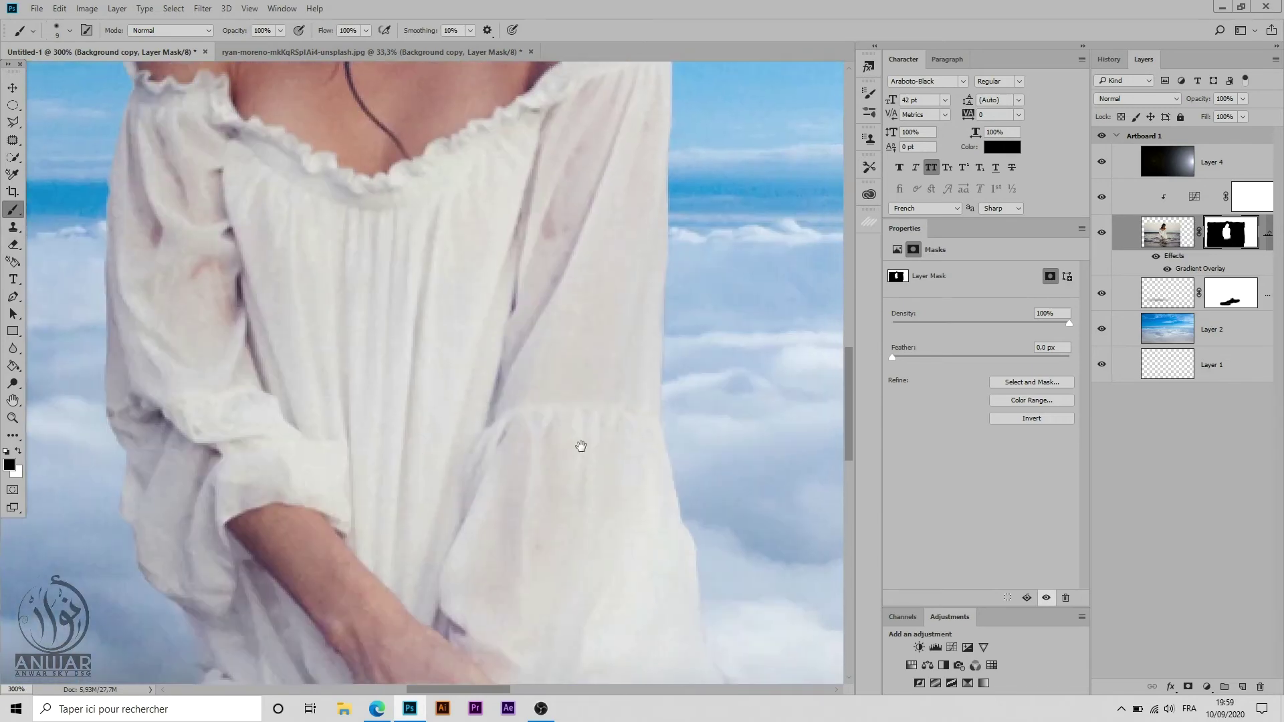
{"action": "key", "text": "ctrl+minus"}
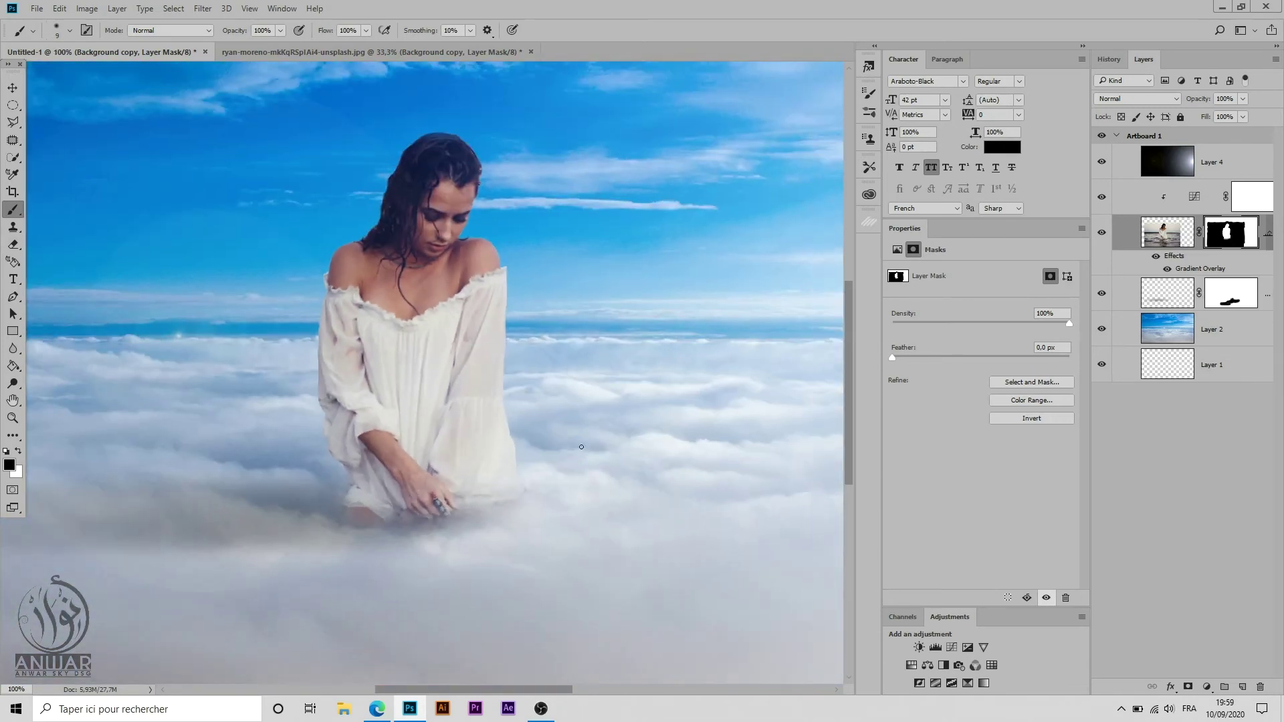
{"action": "key", "text": "ctrl+minus"}
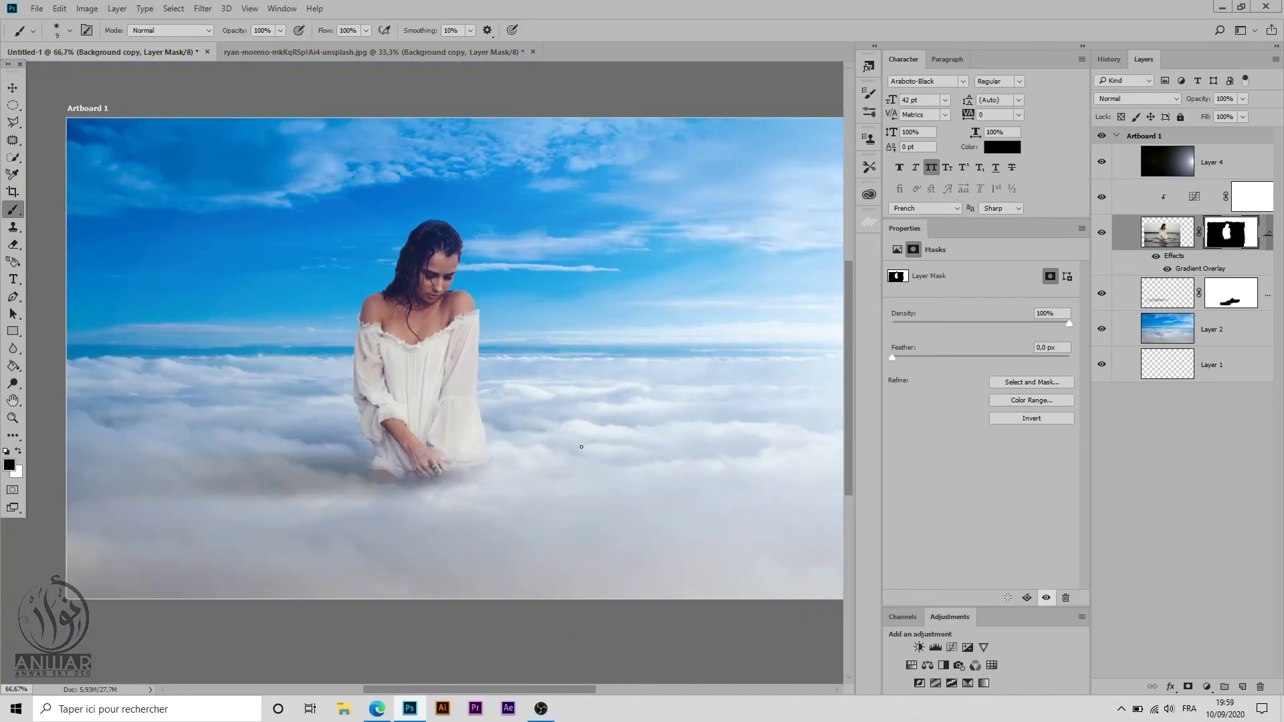
{"action": "key", "text": "h"}
{"action": "left_click", "coordinate": [1167, 232]}
{"action": "double_click", "coordinate": [1128, 232]}
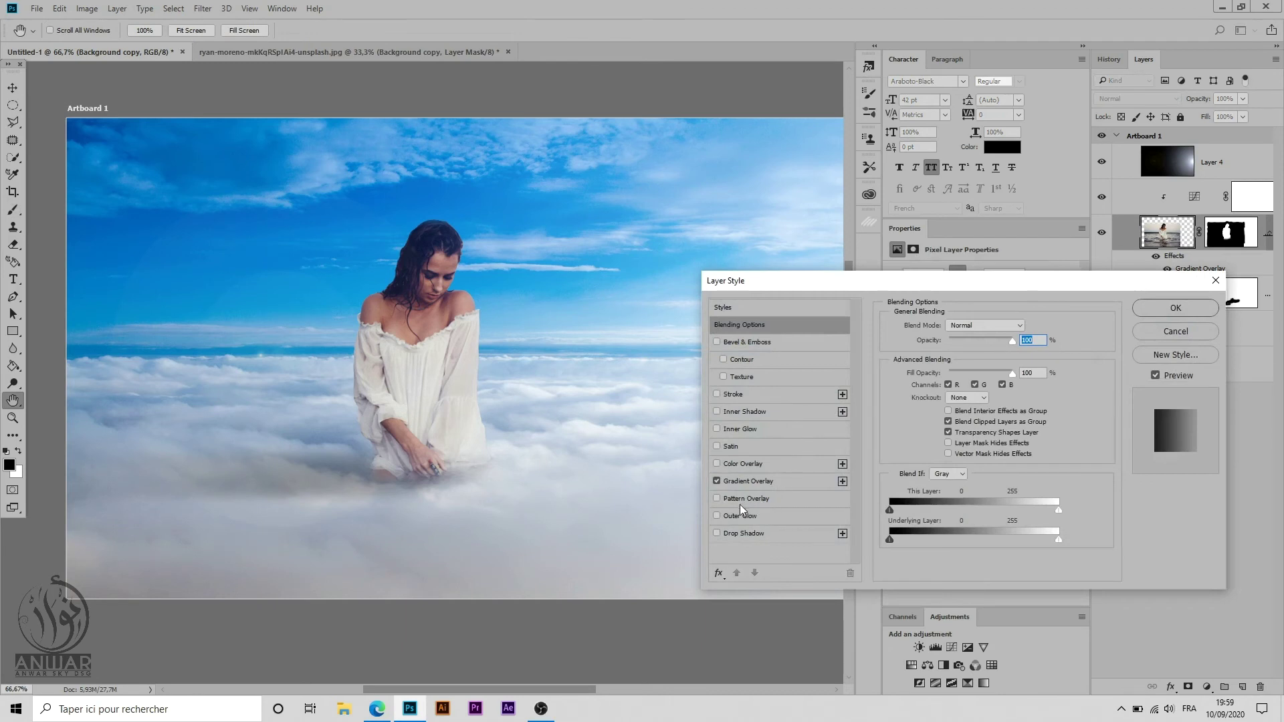
{"action": "left_click", "coordinate": [718, 515]}
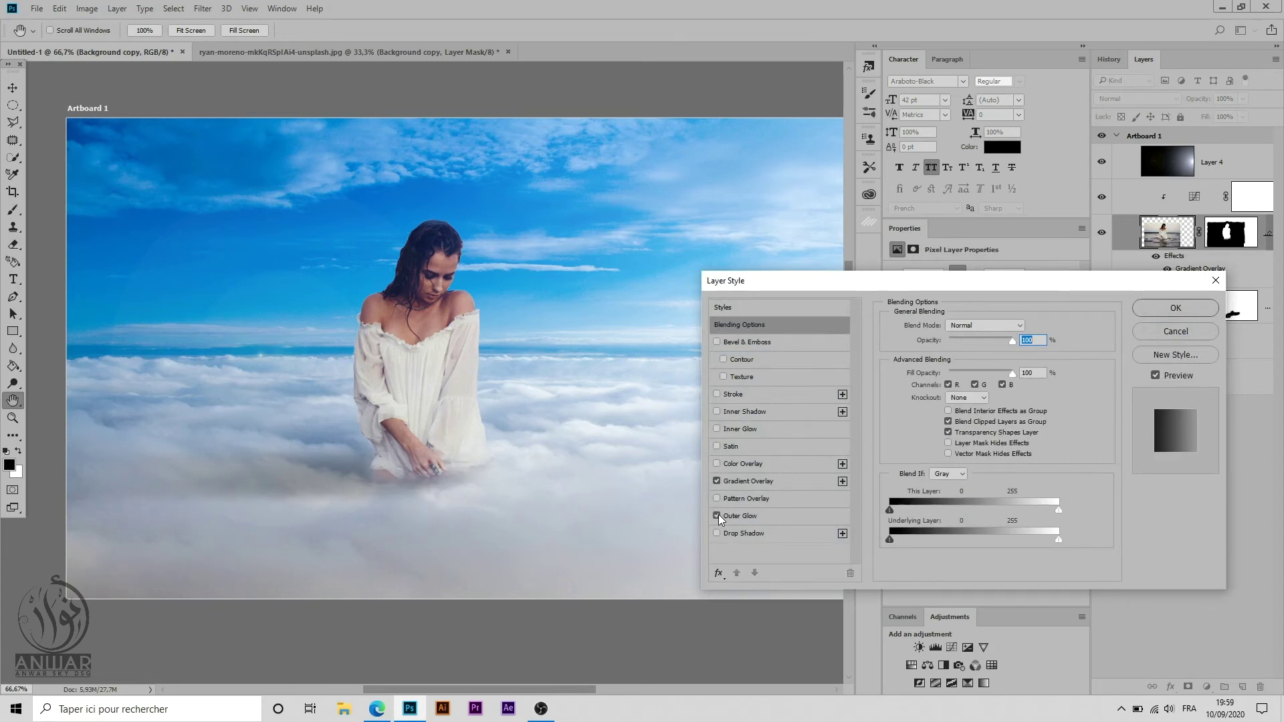
{"action": "left_click", "coordinate": [730, 516]}
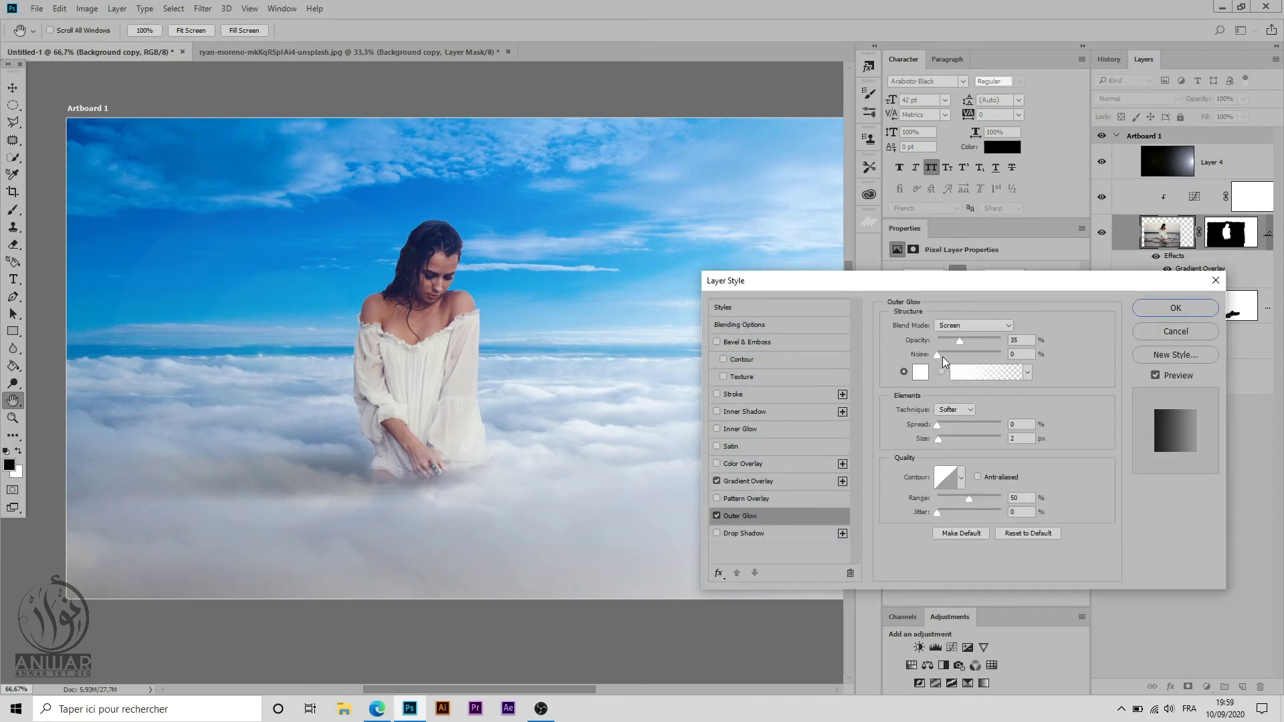
{"action": "mouse_move", "coordinate": [936, 425]}
{"action": "left_mouse_down"}
{"action": "mouse_move", "coordinate": [953, 418]}
{"action": "mouse_move", "coordinate": [907, 428]}
{"action": "left_mouse_up"}
{"action": "left_click", "coordinate": [716, 516]}
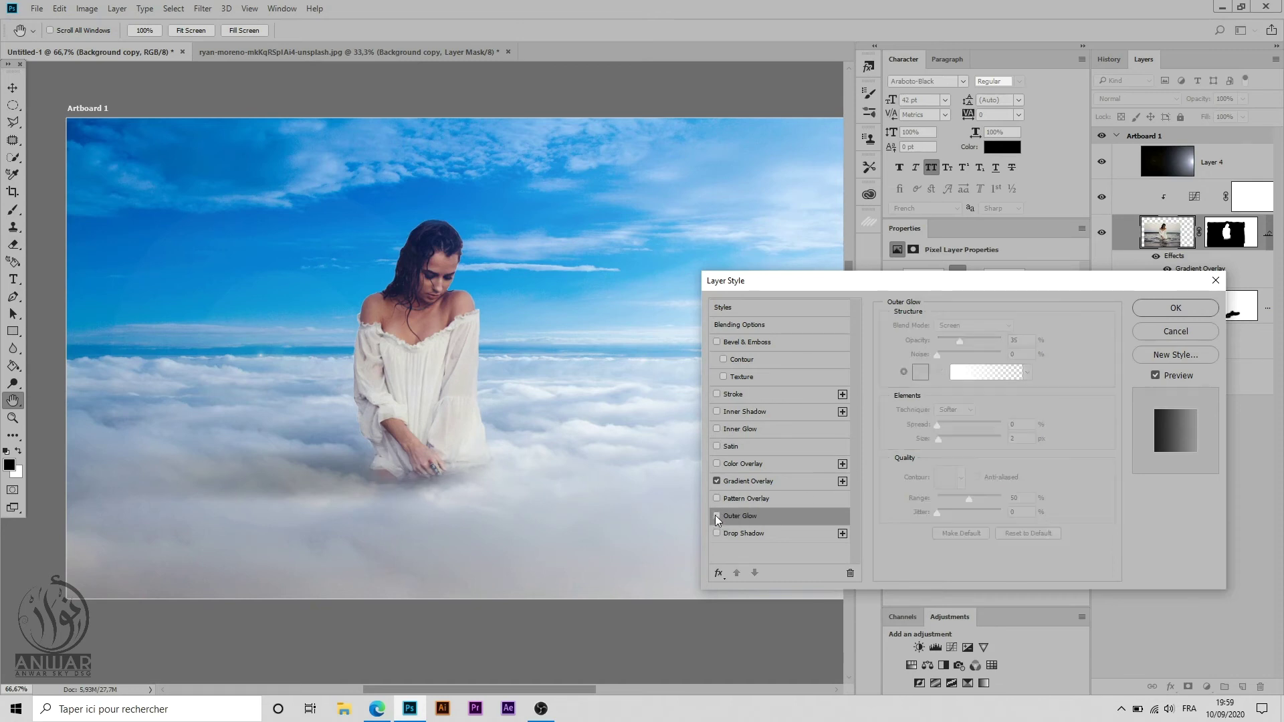
{"action": "left_click", "coordinate": [716, 430]}
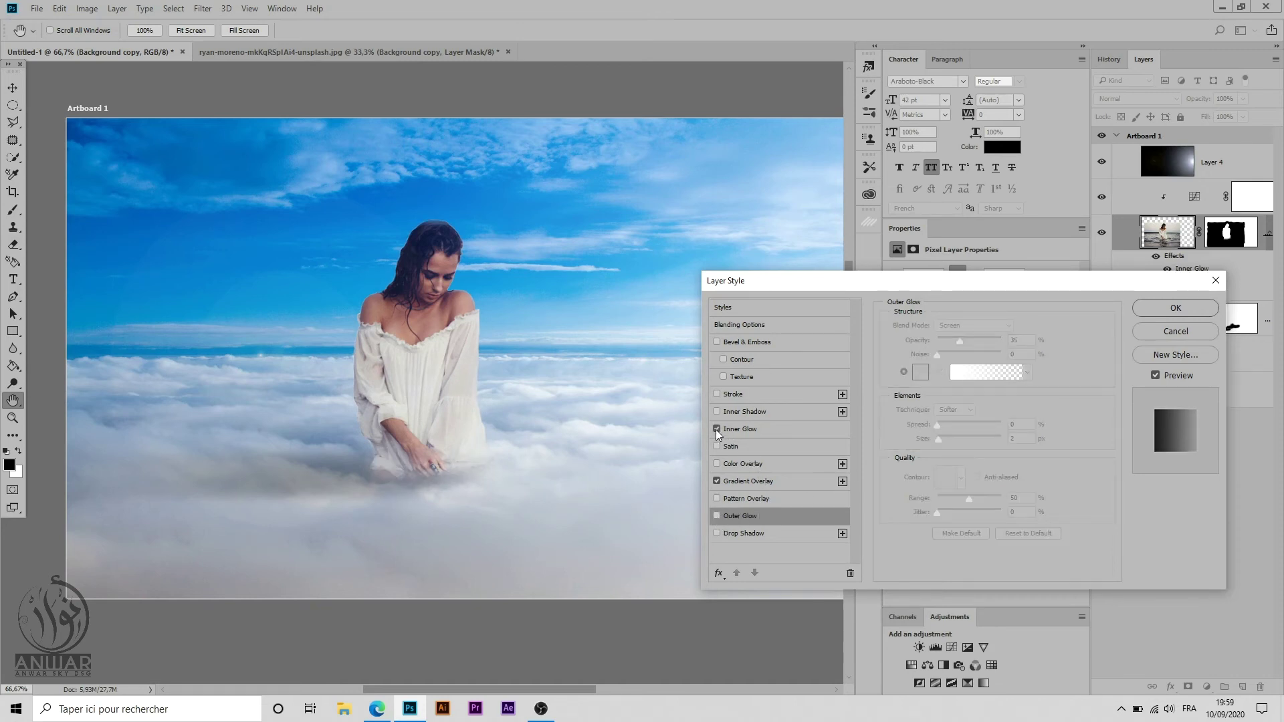
{"action": "left_click", "coordinate": [732, 429]}
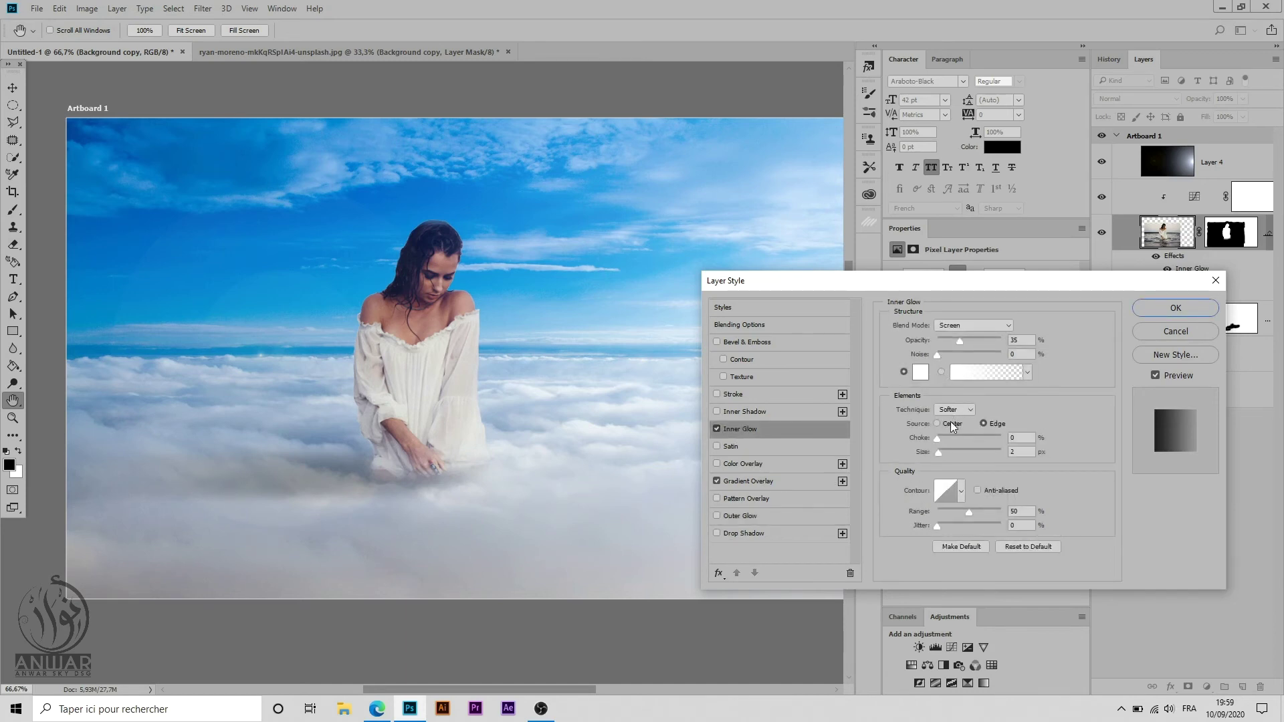
{"action": "left_click_drag", "start_coordinate": [937, 436], "coordinate": [926, 431]}
{"action": "left_click", "coordinate": [716, 429]}
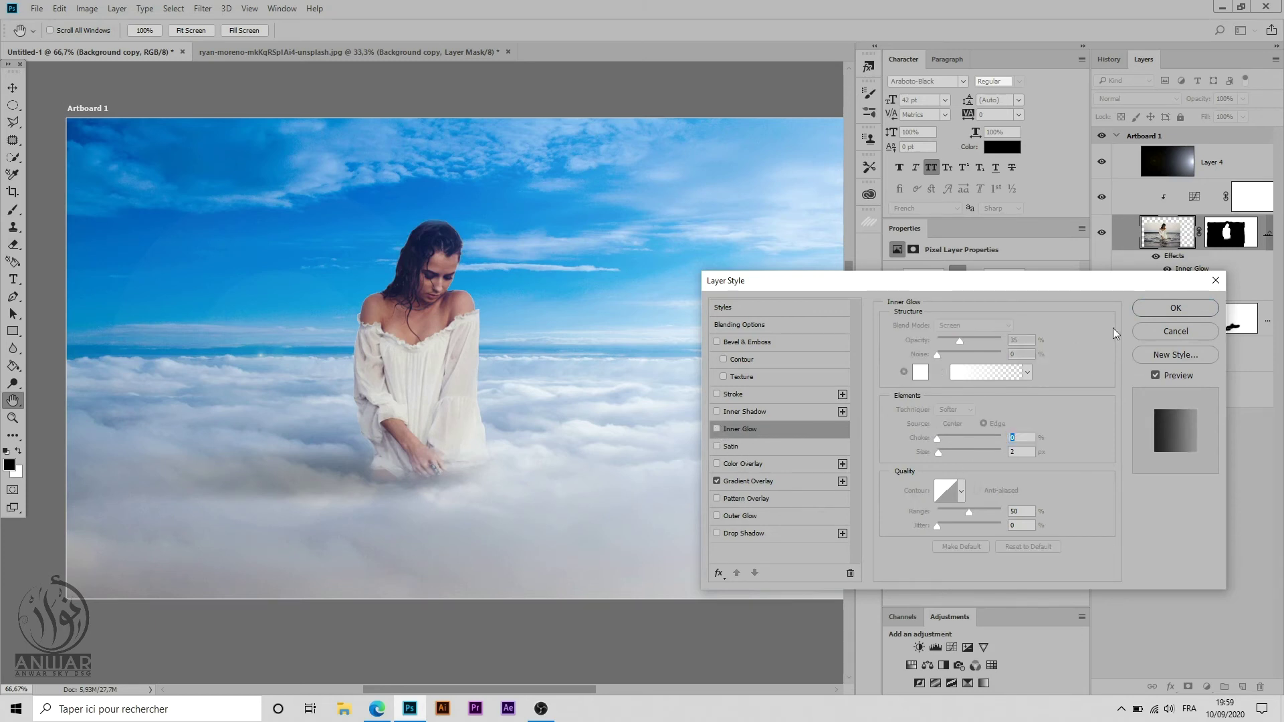
{"action": "left_click", "coordinate": [1175, 332]}
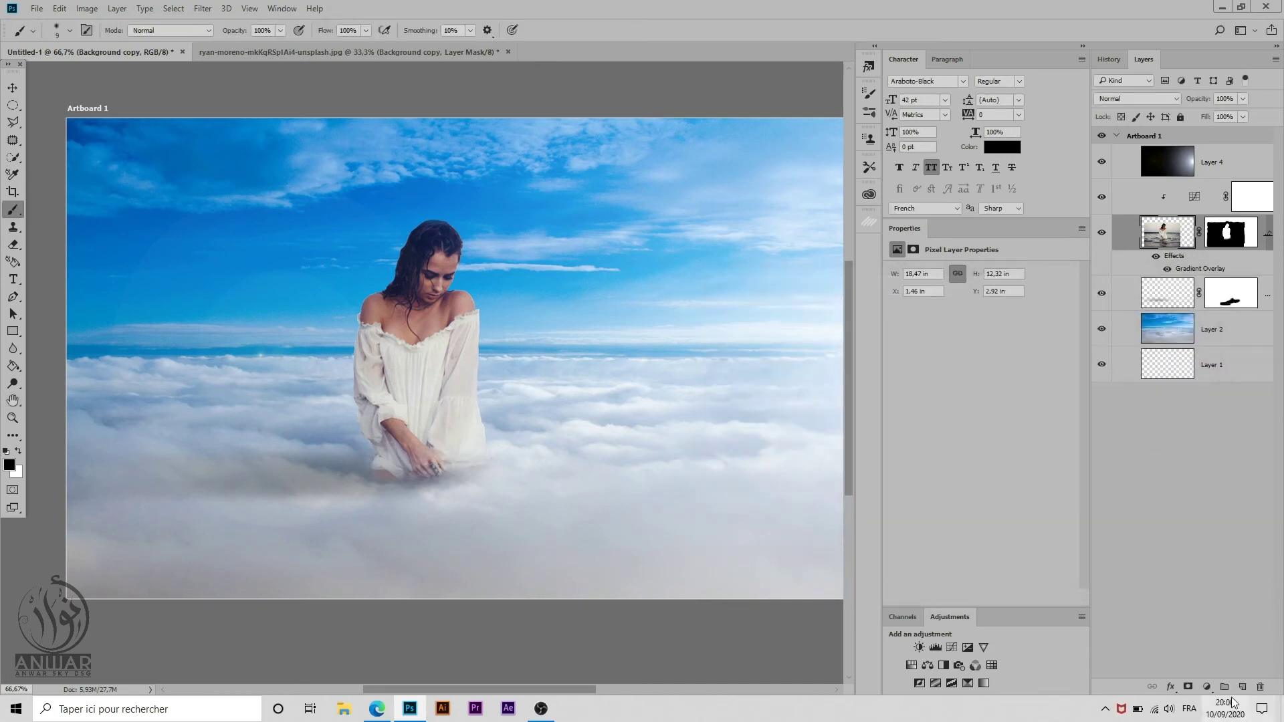
Step: Add Layer 5 above Curves, clip it to the layer below, and set a 48 px soft brush
{"action": "left_click", "coordinate": [1196, 195]}
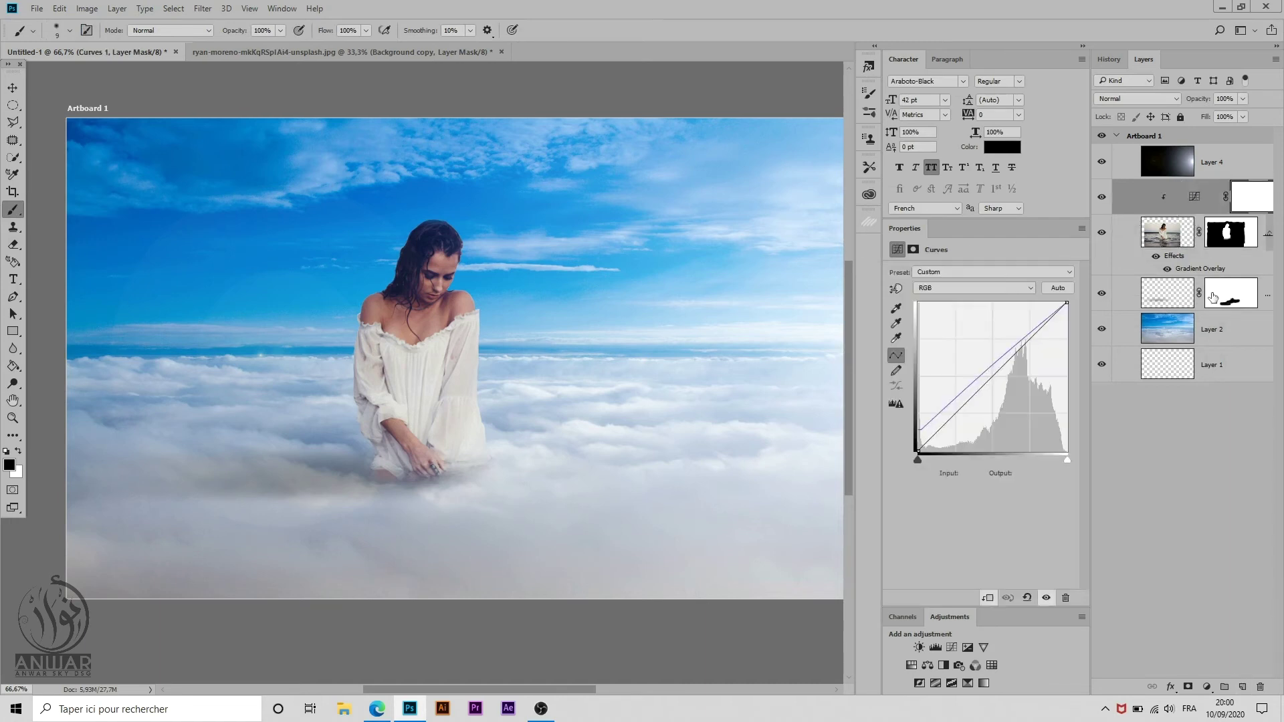
{"action": "left_click", "coordinate": [1242, 687]}
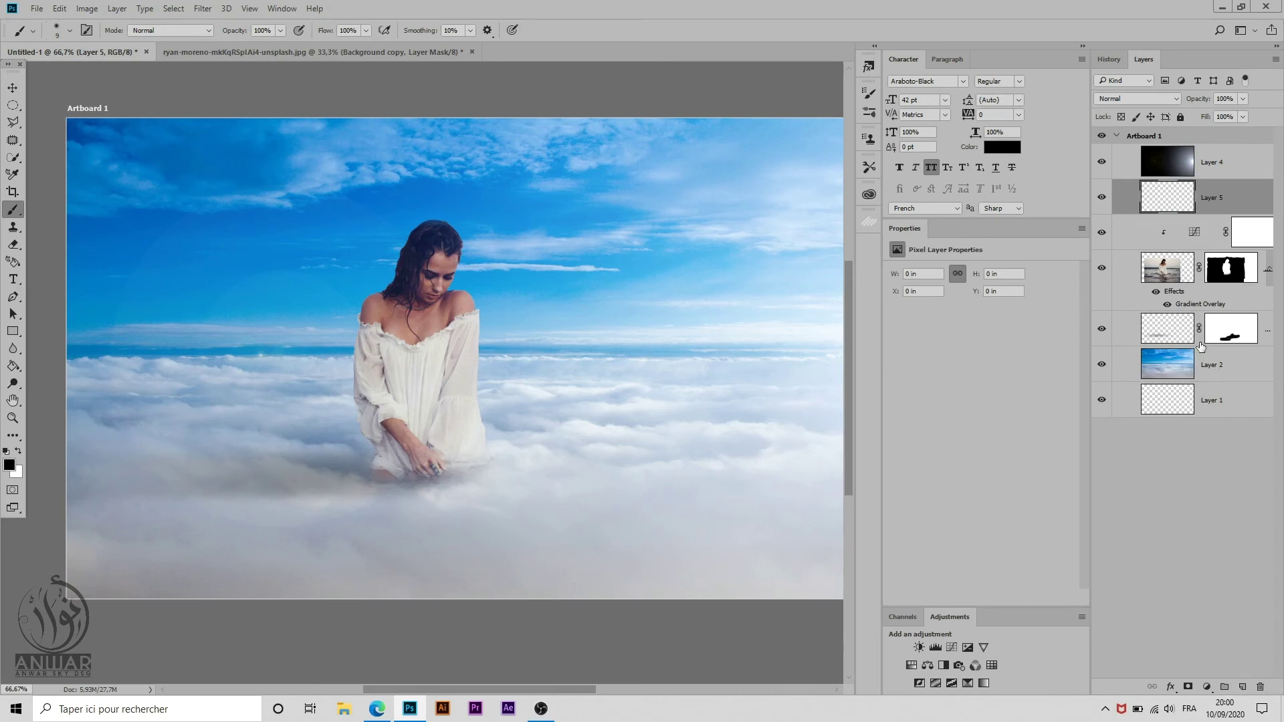
{"action": "left_click", "coordinate": [1196, 213], "text": "alt"}
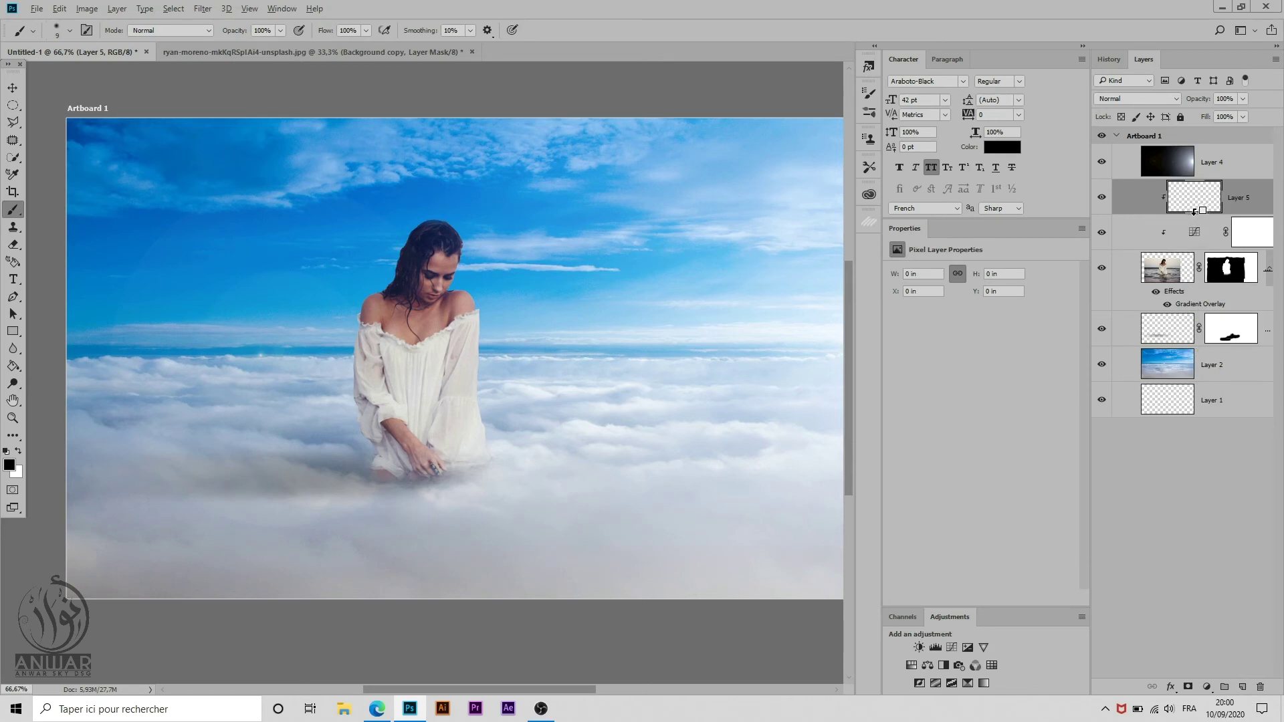
{"action": "right_click", "coordinate": [531, 296]}
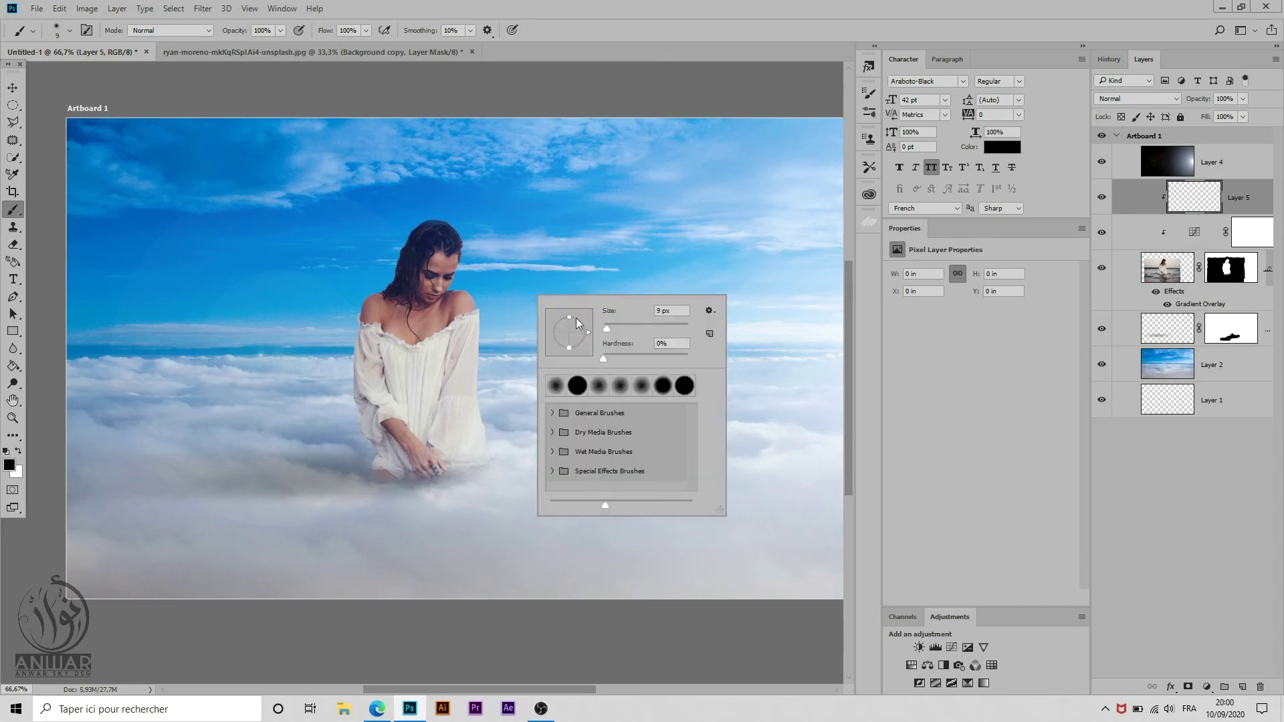
{"action": "type", "text": "36"}
{"action": "left_click", "coordinate": [624, 324]}
{"action": "left_click", "coordinate": [8, 465]}
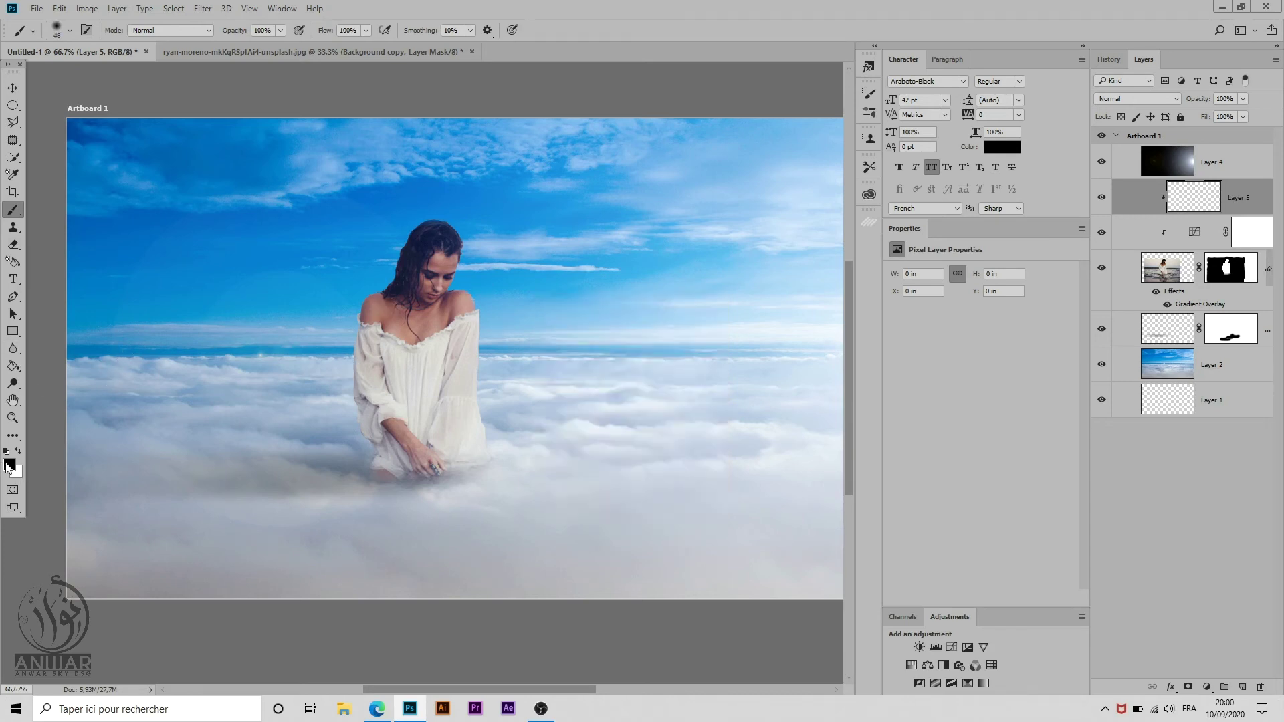
Step: Set the foreground colour to blue 475ad0
{"action": "left_click", "coordinate": [9, 465]}
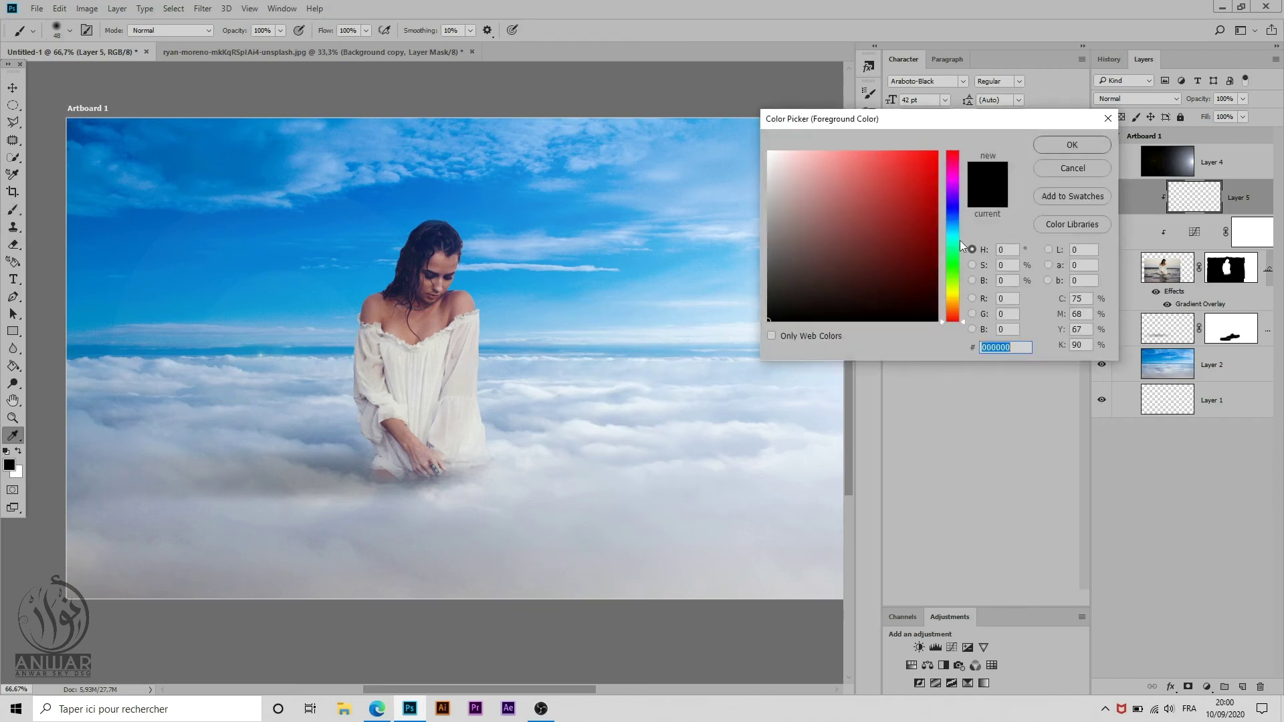
{"action": "mouse_move", "coordinate": [960, 239]}
{"action": "left_mouse_down"}
{"action": "mouse_move", "coordinate": [960, 204]}
{"action": "mouse_move", "coordinate": [881, 182]}
{"action": "left_mouse_up"}
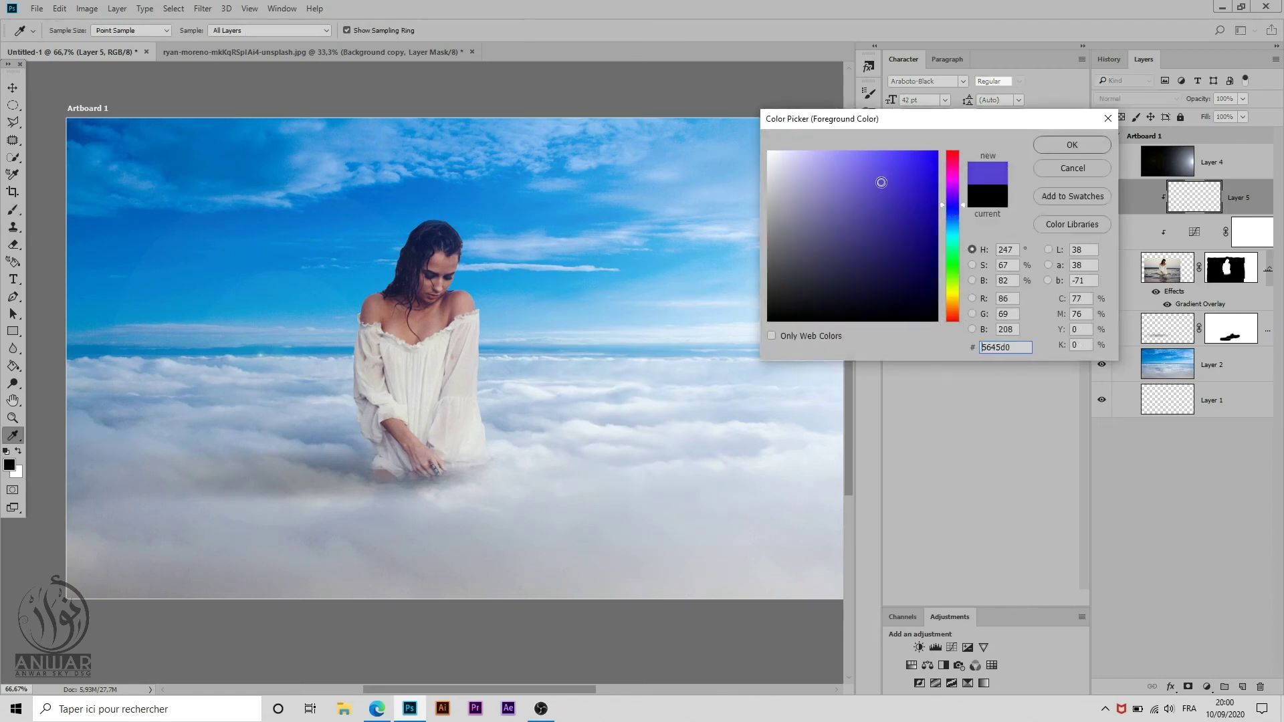
{"action": "left_click", "coordinate": [951, 210]}
{"action": "left_click_drag", "start_coordinate": [951, 211], "coordinate": [951, 214]}
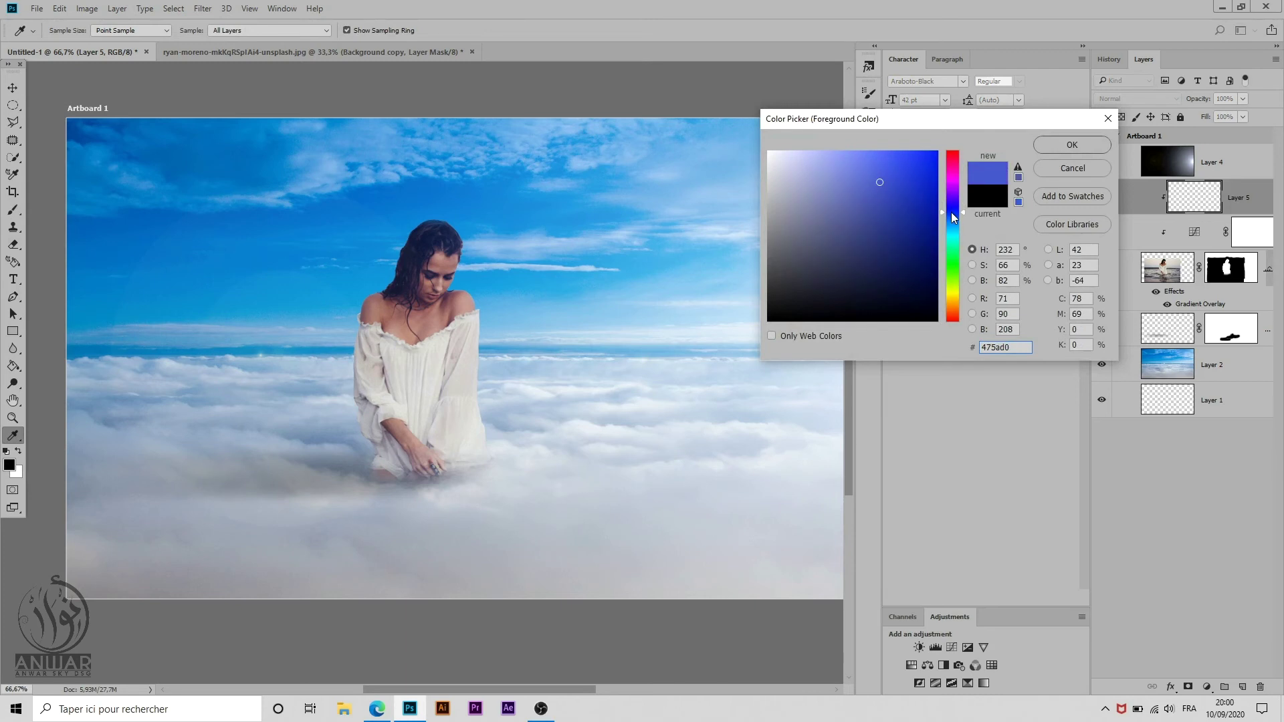
{"action": "left_click", "coordinate": [1071, 144]}
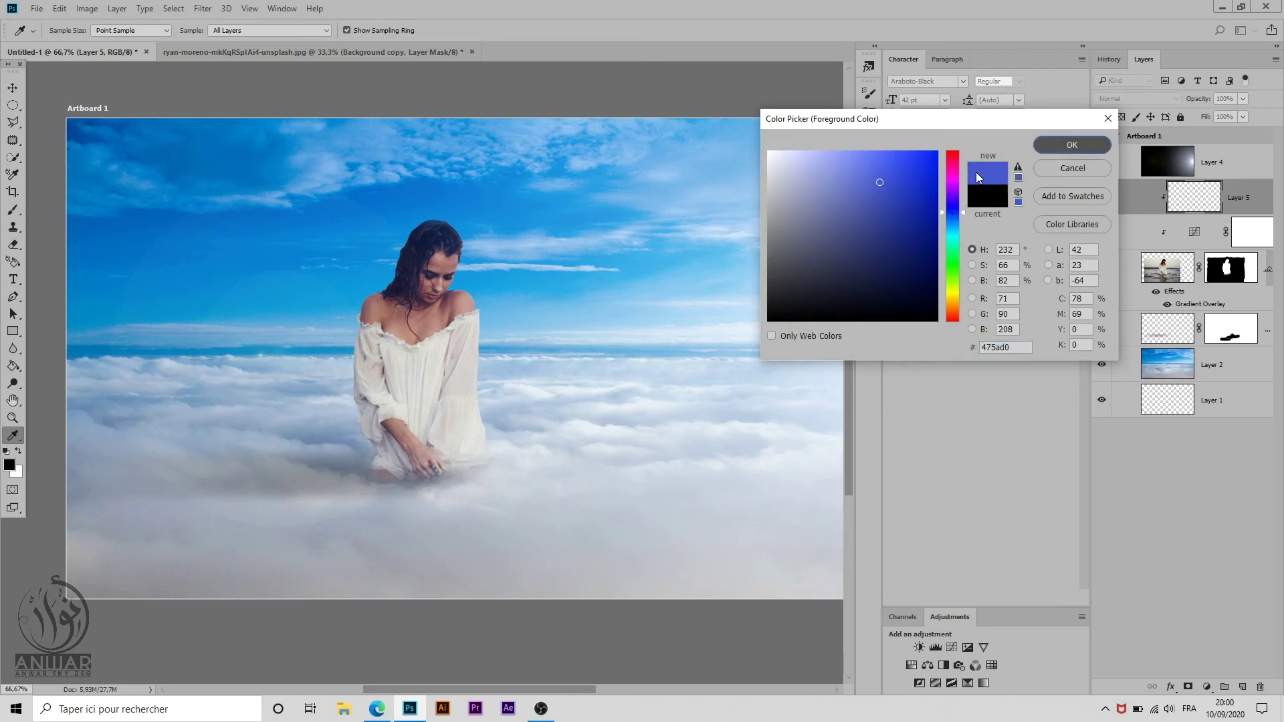
Step: Paint blue rim light down her shoulder and arm, enlarging the brush to 89 px near her head
{"action": "key", "text": "b"}
{"action": "right_click", "coordinate": [567, 343]}
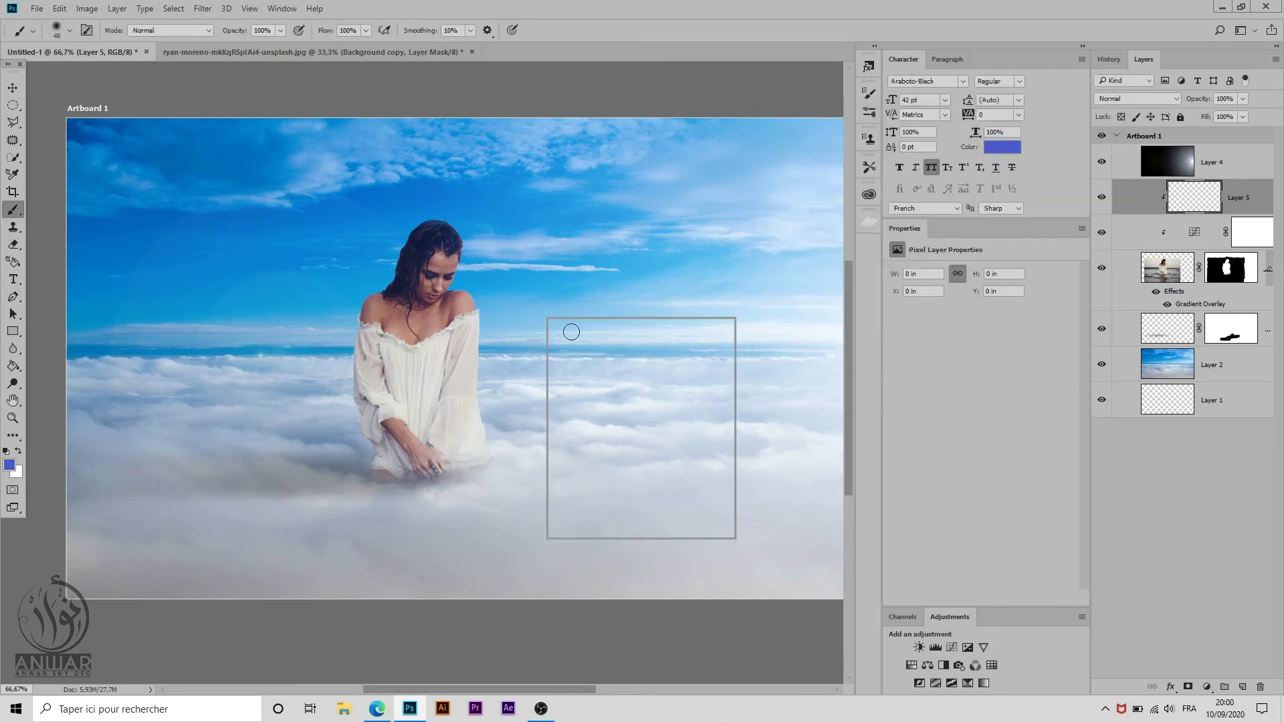
{"action": "left_click", "coordinate": [491, 305]}
{"action": "left_click_drag", "start_coordinate": [484, 299], "coordinate": [494, 340]}
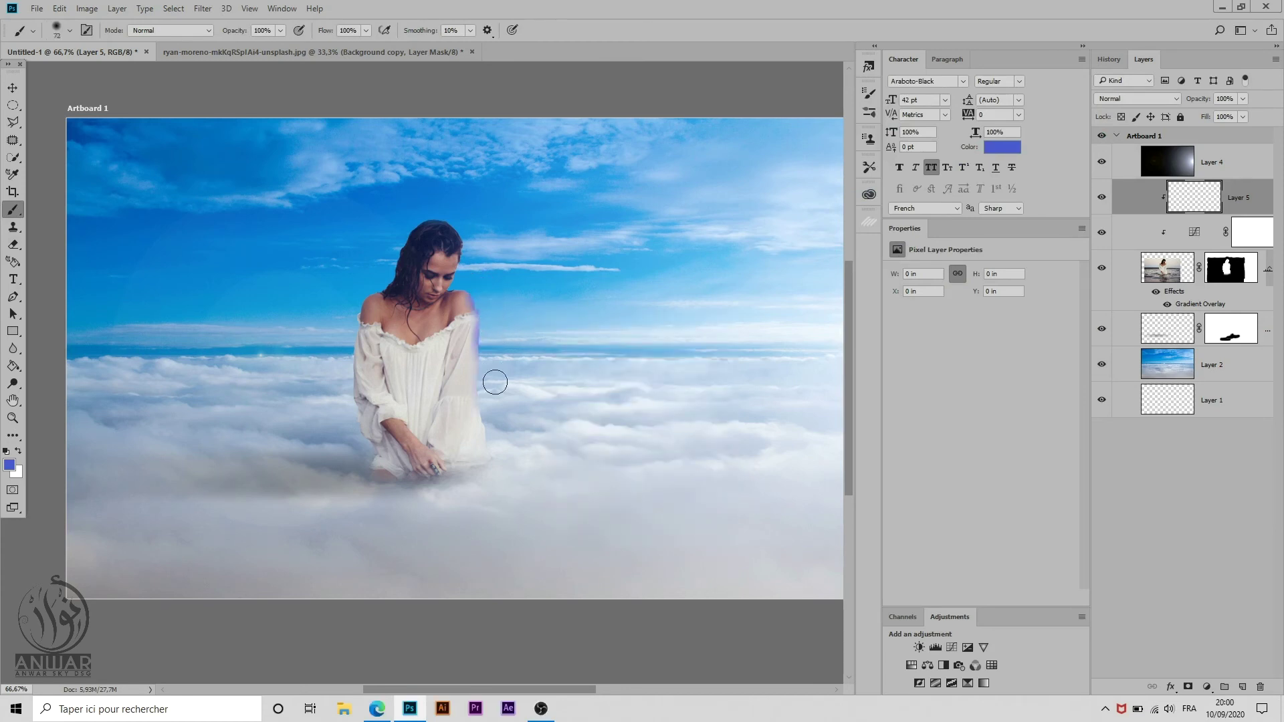
{"action": "left_click_drag", "start_coordinate": [491, 352], "coordinate": [480, 436]}
{"action": "right_click", "coordinate": [549, 261]}
{"action": "left_click_drag", "start_coordinate": [608, 279], "coordinate": [616, 279]}
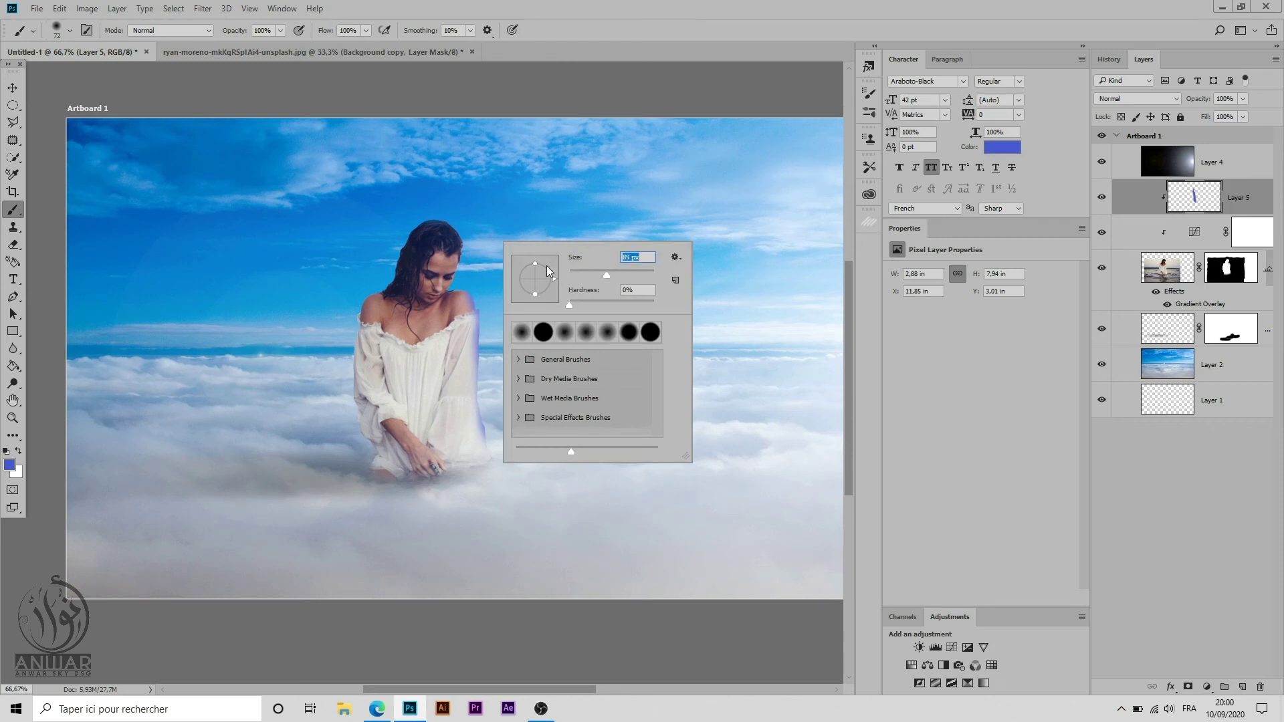
{"action": "left_click", "coordinate": [470, 279]}
{"action": "left_click_drag", "start_coordinate": [470, 279], "coordinate": [484, 242]}
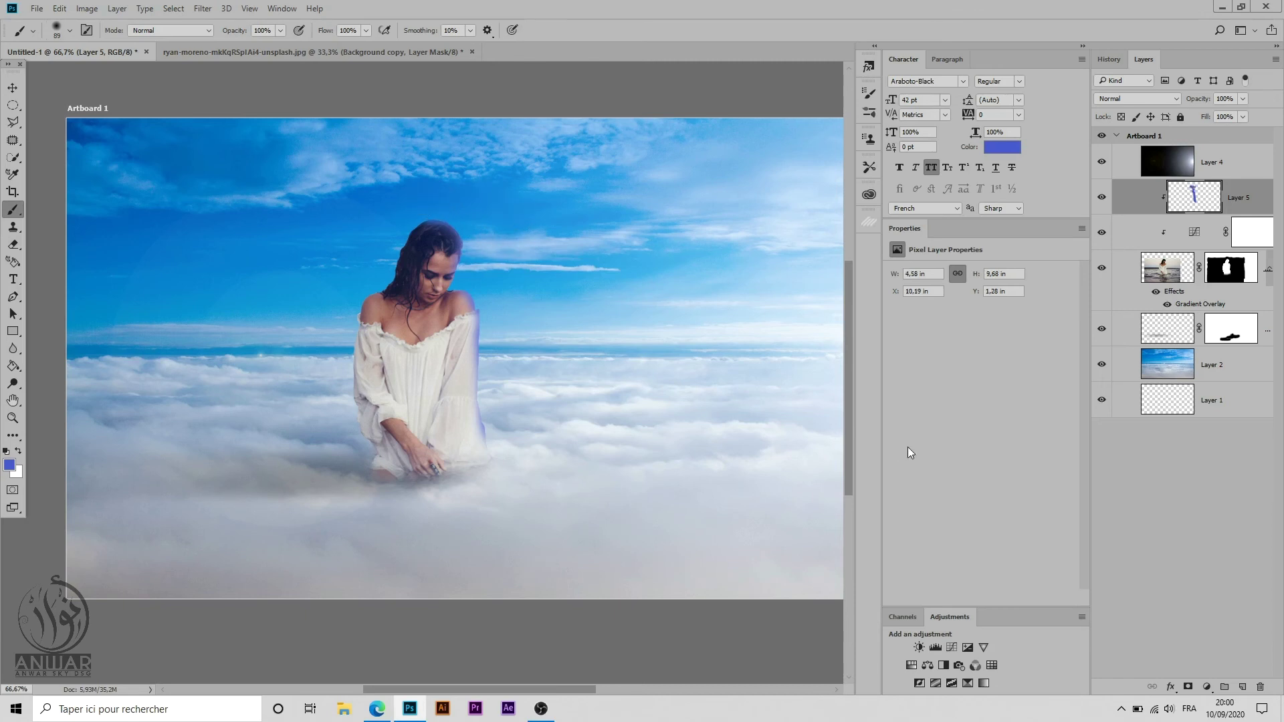
Step: Set Layer 5's blend mode to Screen, after briefly trying Soft Light
{"action": "left_click", "coordinate": [1152, 99]}
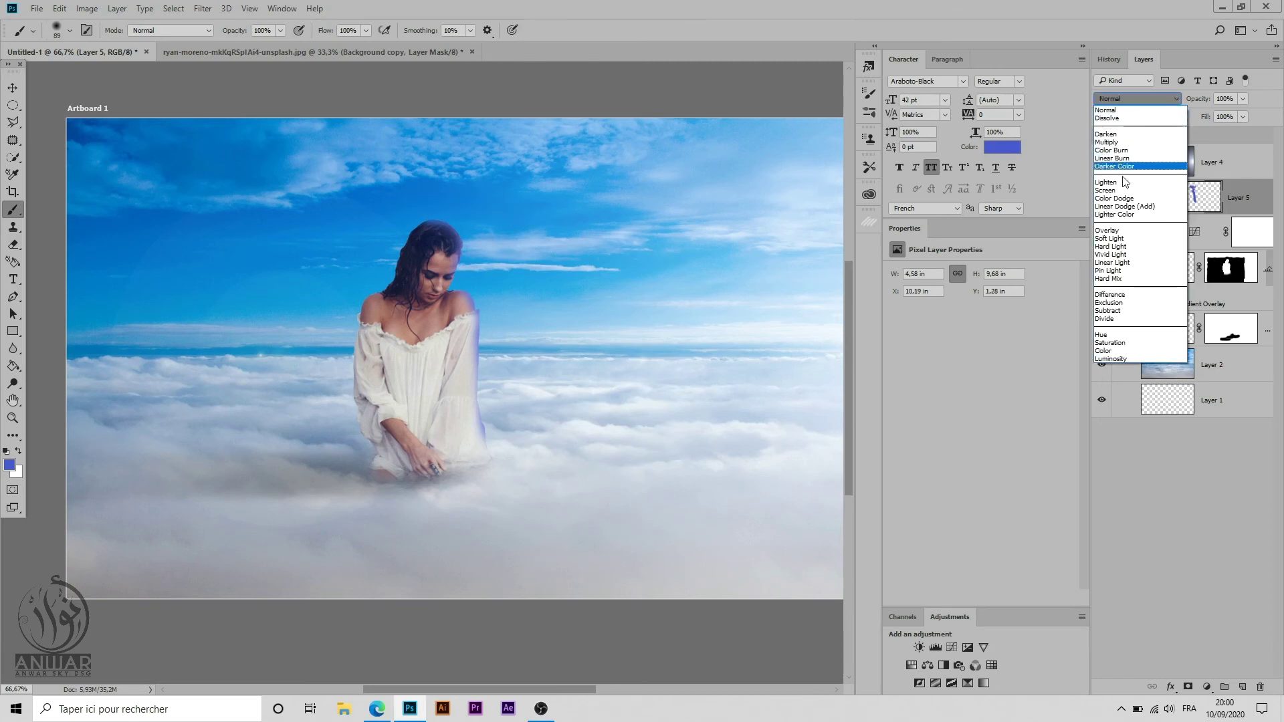
{"action": "left_click", "coordinate": [1128, 197]}
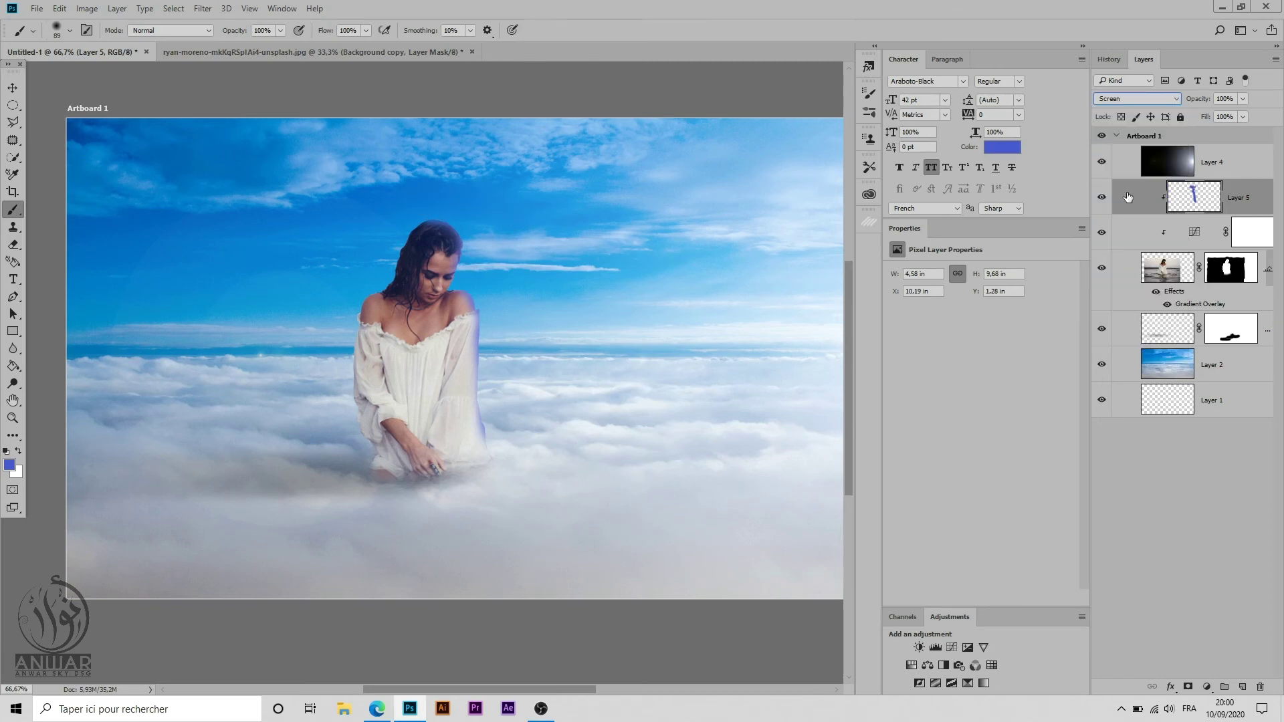
{"action": "left_click", "coordinate": [1138, 101]}
{"action": "left_click", "coordinate": [1115, 239]}
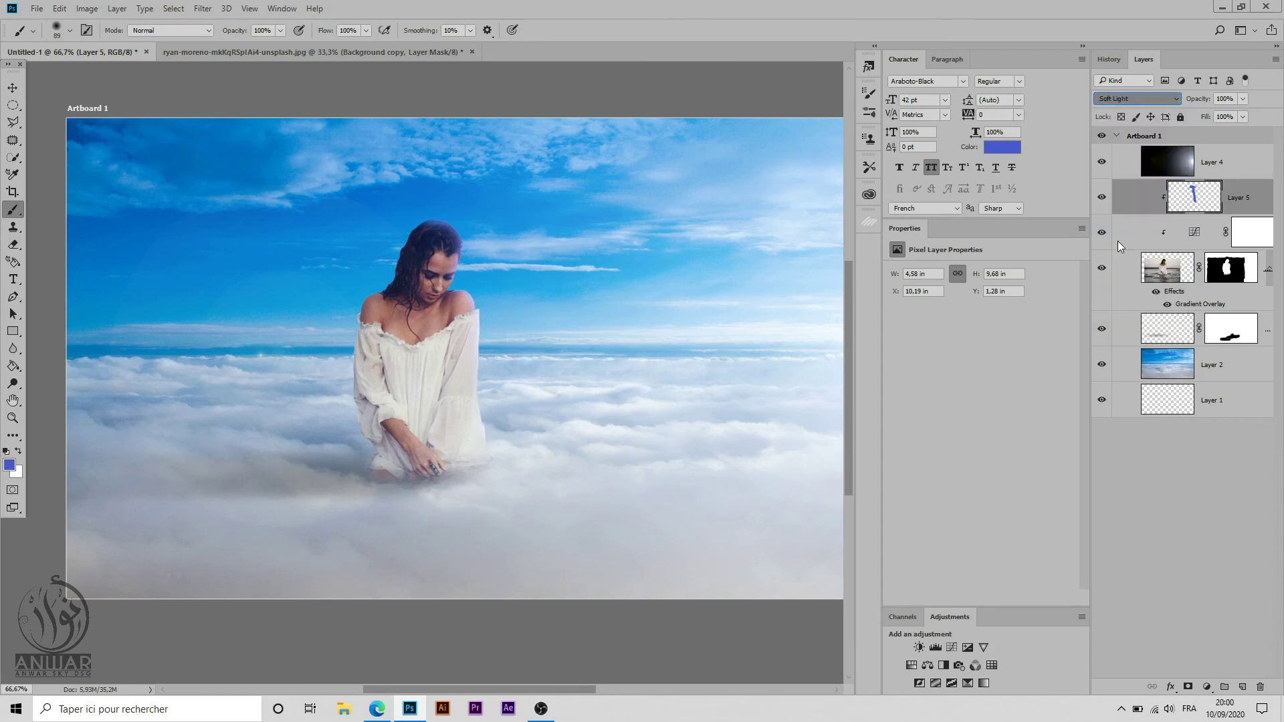
{"action": "left_click", "coordinate": [1137, 99]}
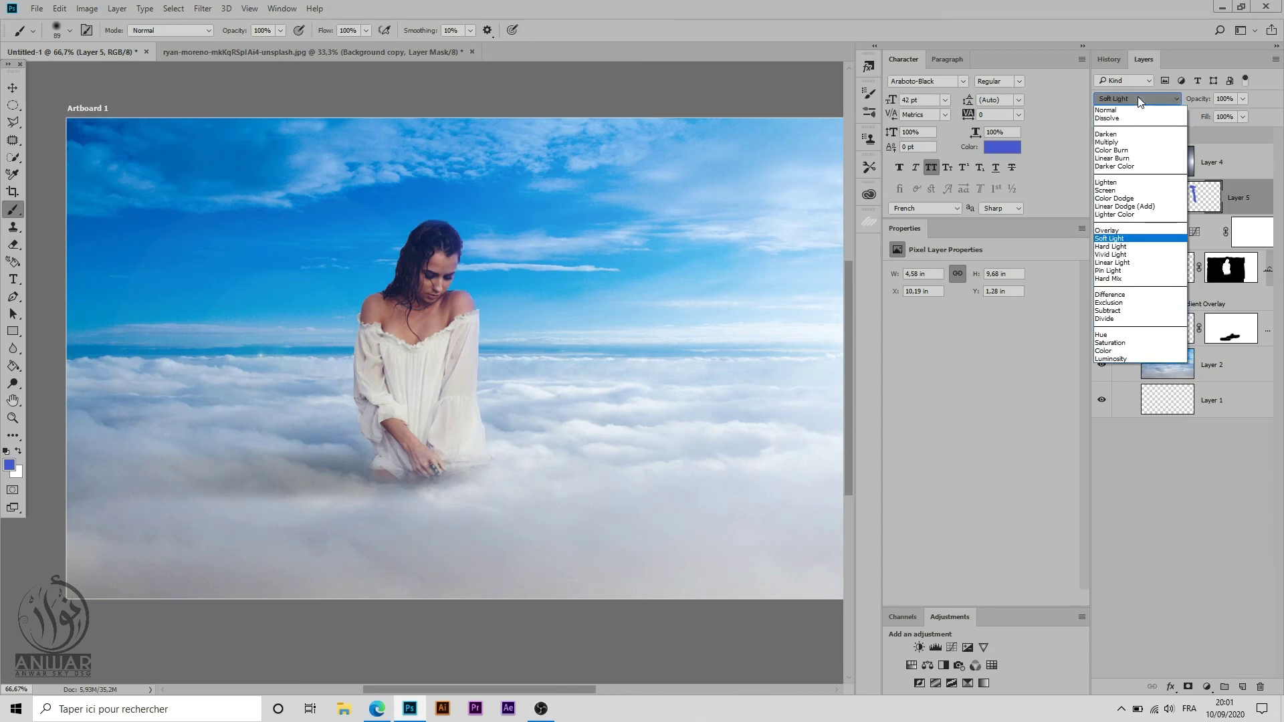
{"action": "left_click", "coordinate": [1128, 191]}
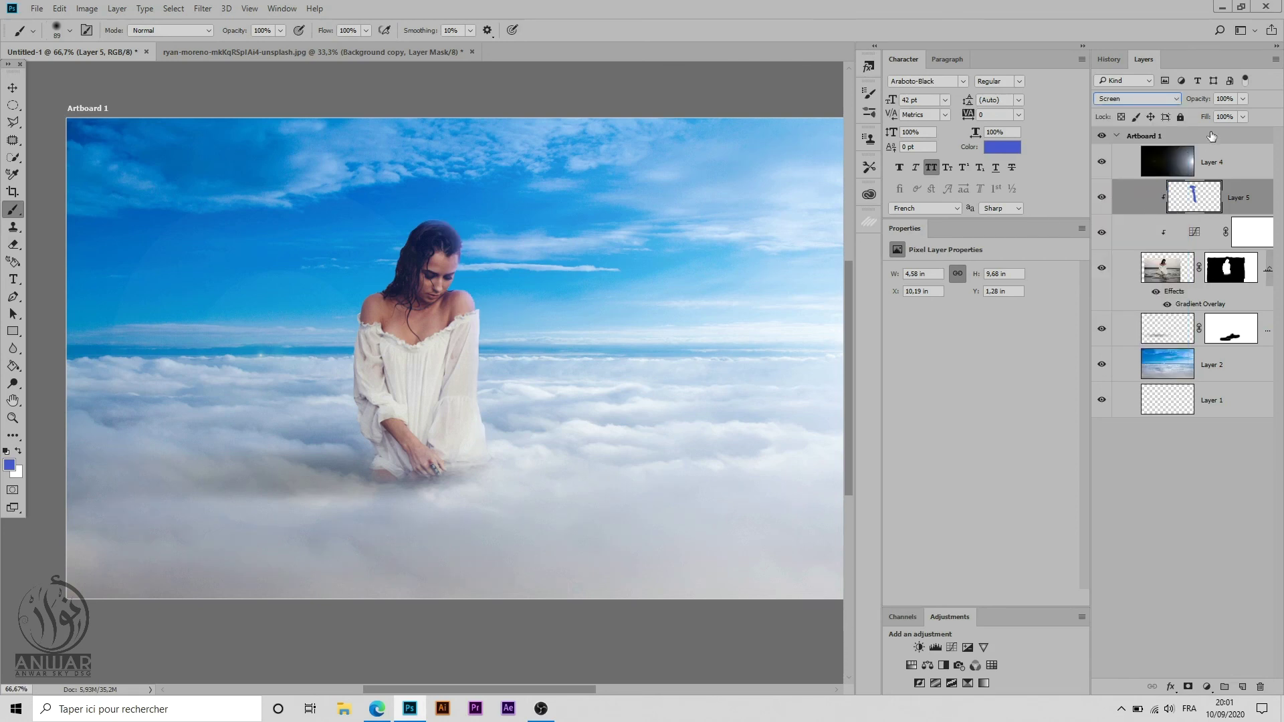
Step: Lower Layer 5's opacity to 82%, zoom out to the whole artboard, and select Layer 4
{"action": "left_click_drag", "start_coordinate": [1202, 101], "coordinate": [1189, 102]}
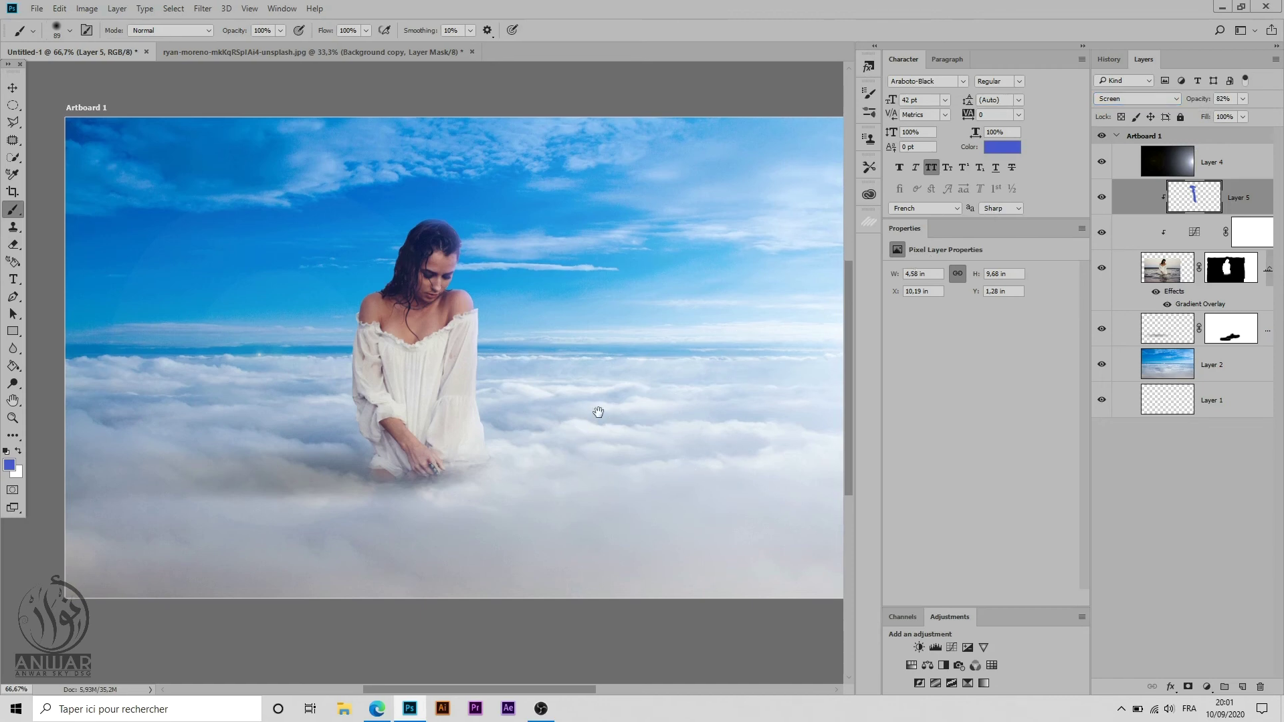
{"action": "scroll", "coordinate": [599, 416], "scroll_direction": "right", "scroll_amount": 2}
{"action": "key", "text": "ctrl+minus"}
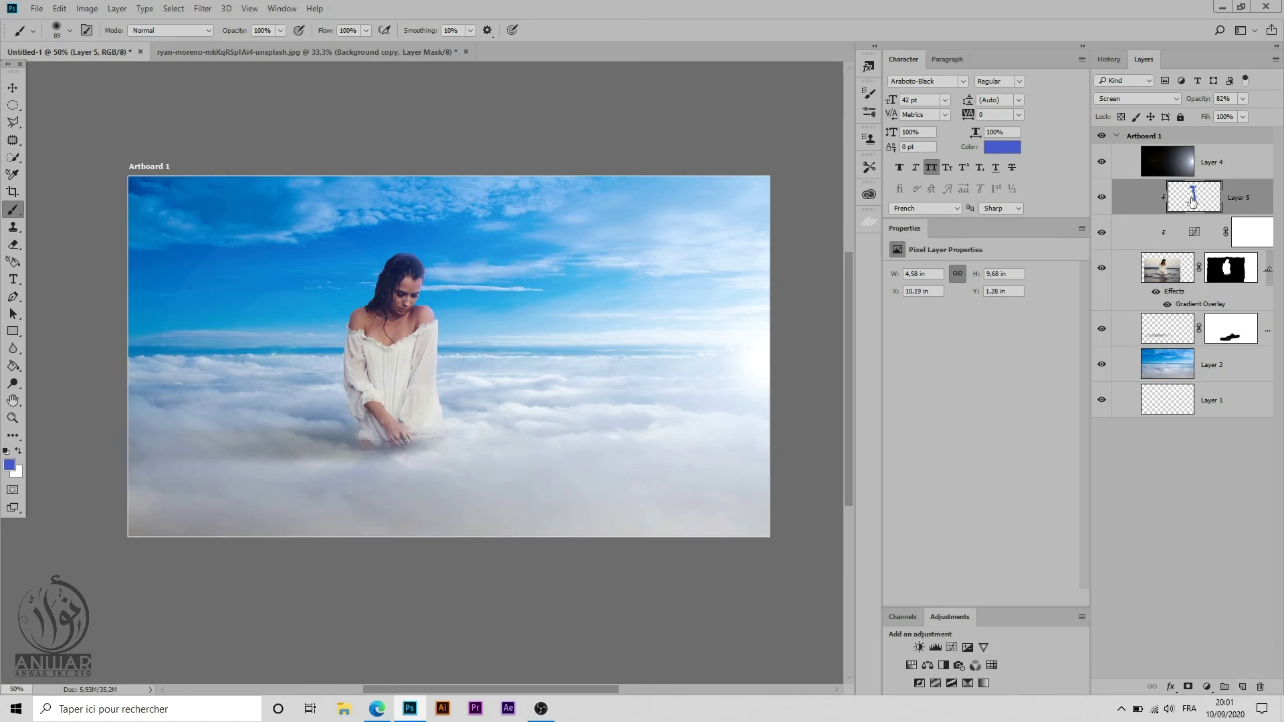
{"action": "left_click", "coordinate": [1195, 176]}
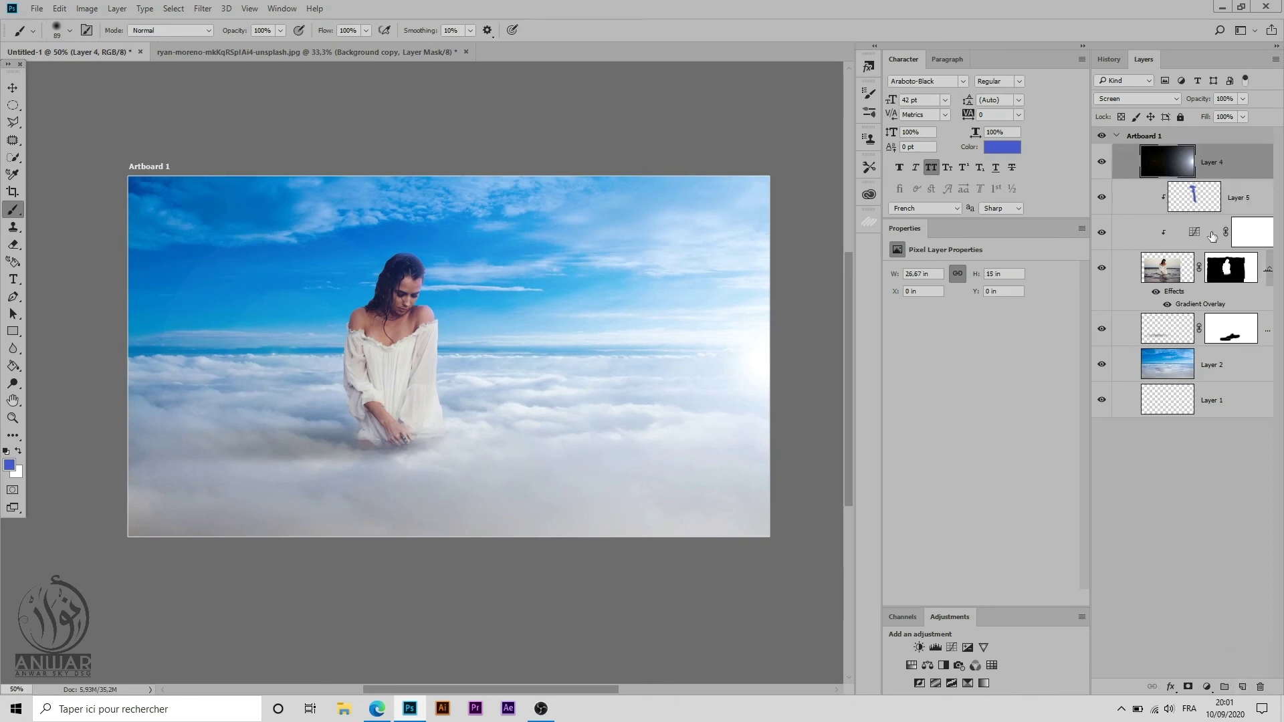
Step: Add an empty layer above Layer 4, then flatten all layers into a single Background
{"action": "left_click", "coordinate": [1241, 686]}
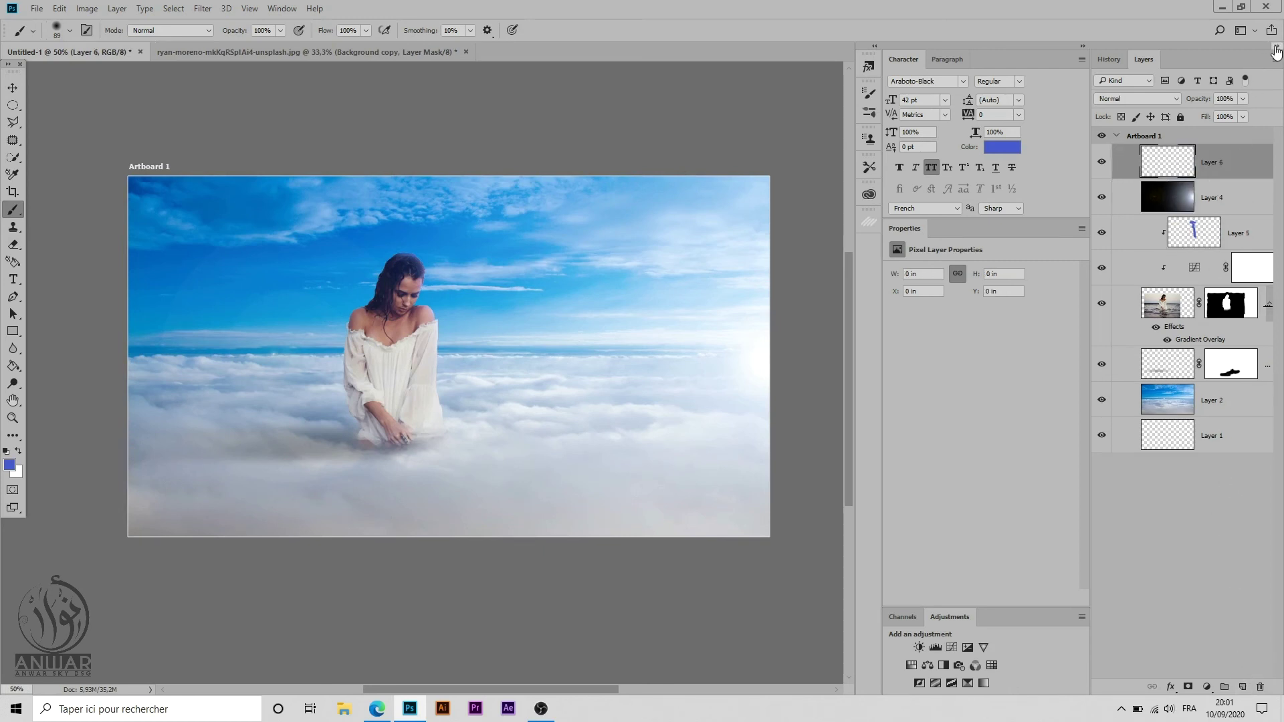
{"action": "left_click", "coordinate": [1274, 47]}
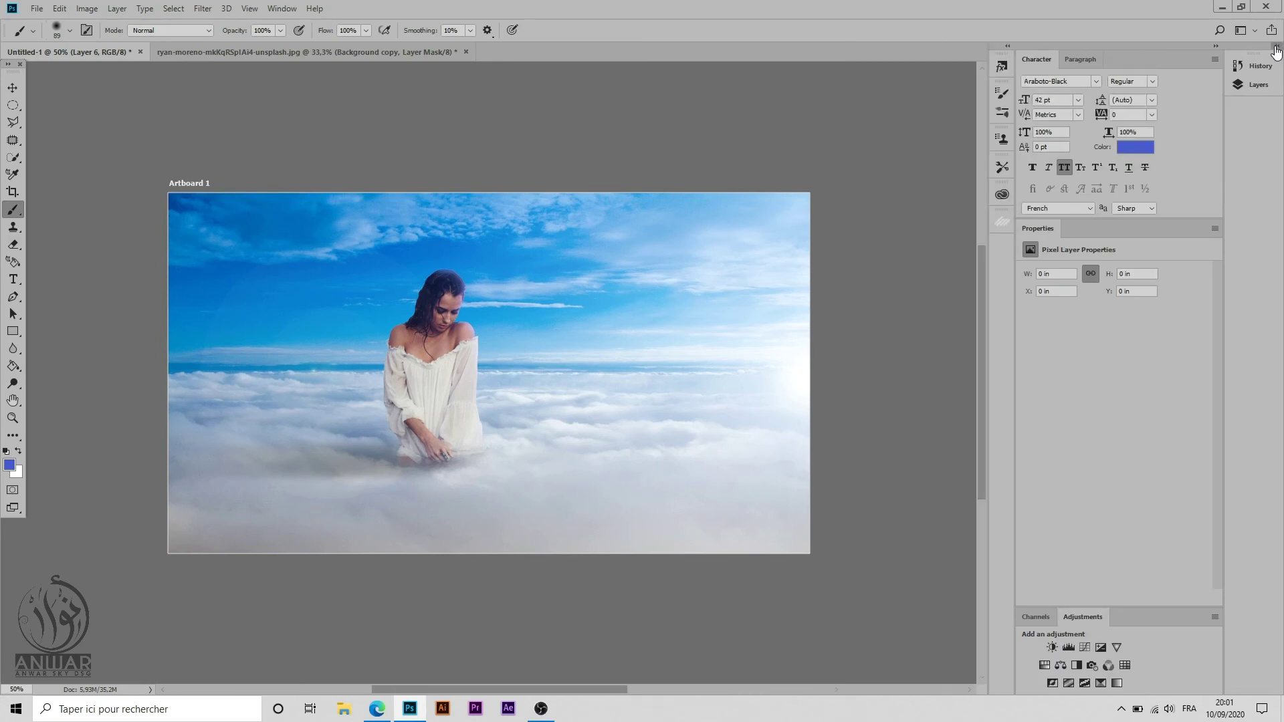
{"action": "left_click", "coordinate": [1273, 47]}
{"action": "left_click", "coordinate": [1273, 59]}
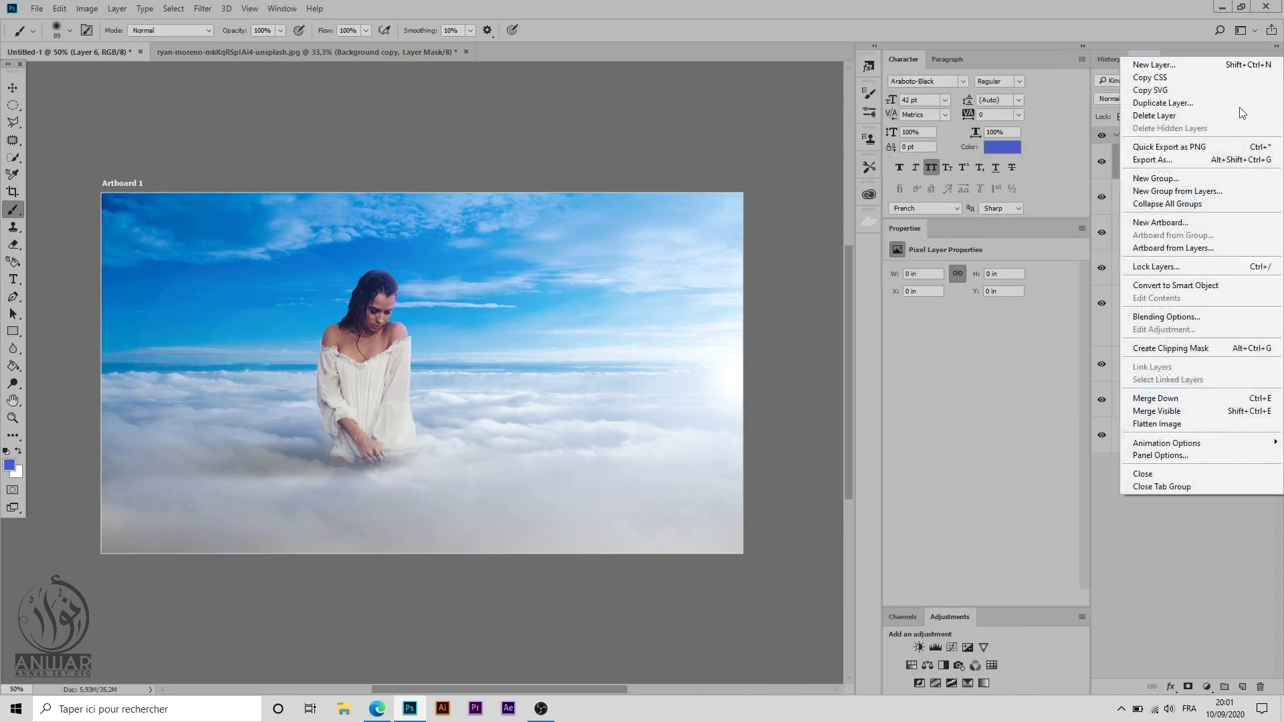
{"action": "left_click", "coordinate": [1233, 425]}
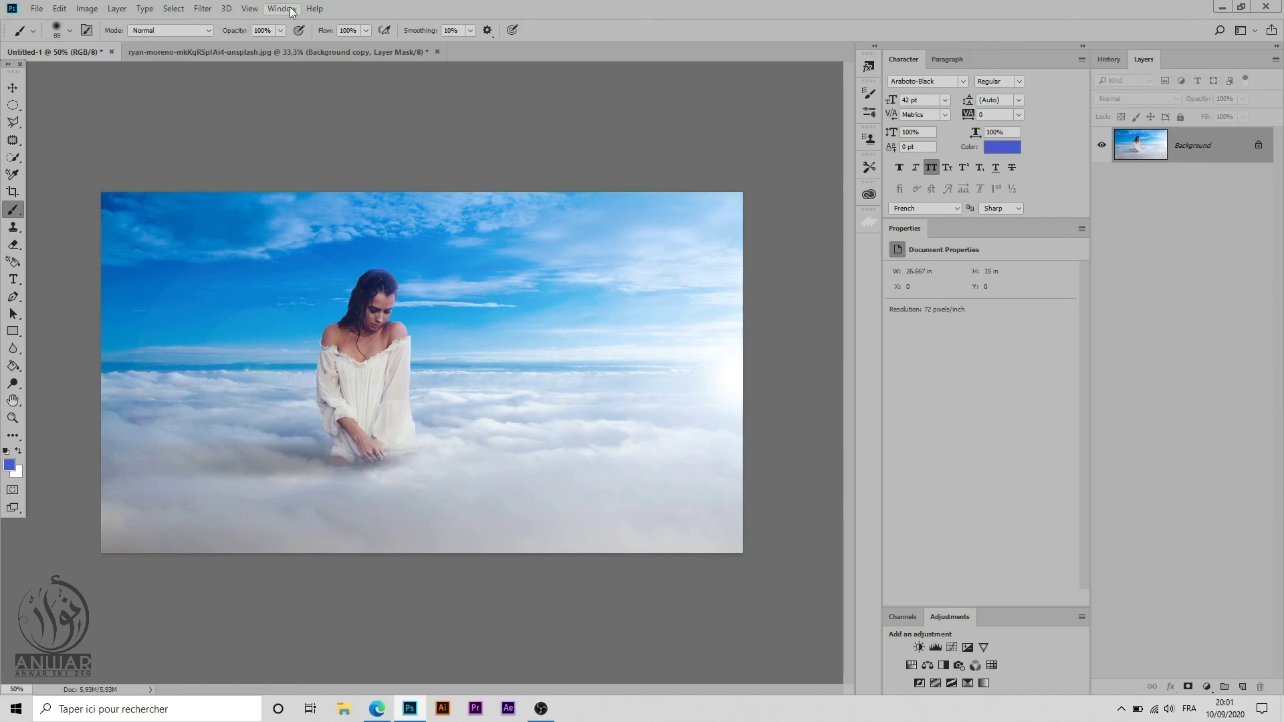
{"action": "left_click", "coordinate": [203, 8]}
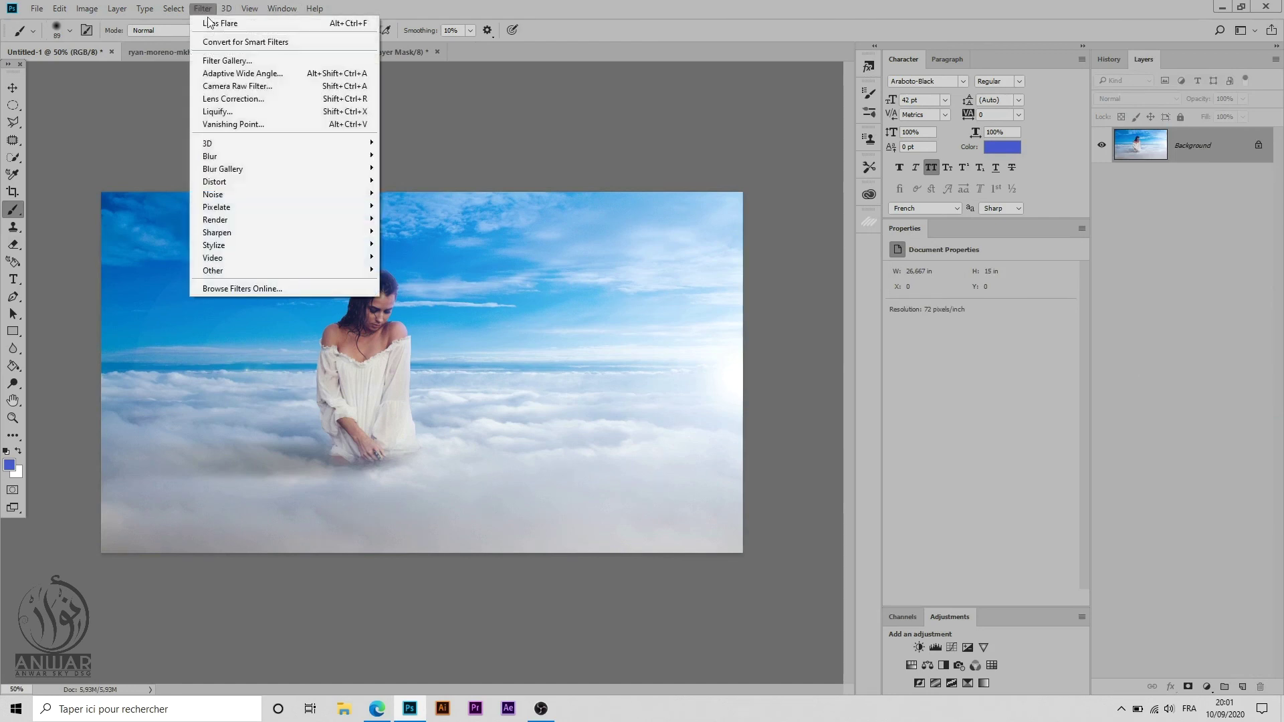
Step: In the Camera Raw Filter, set exposure to -0.65 and adjust contrast and highlights (+47)
{"action": "left_click", "coordinate": [253, 87]}
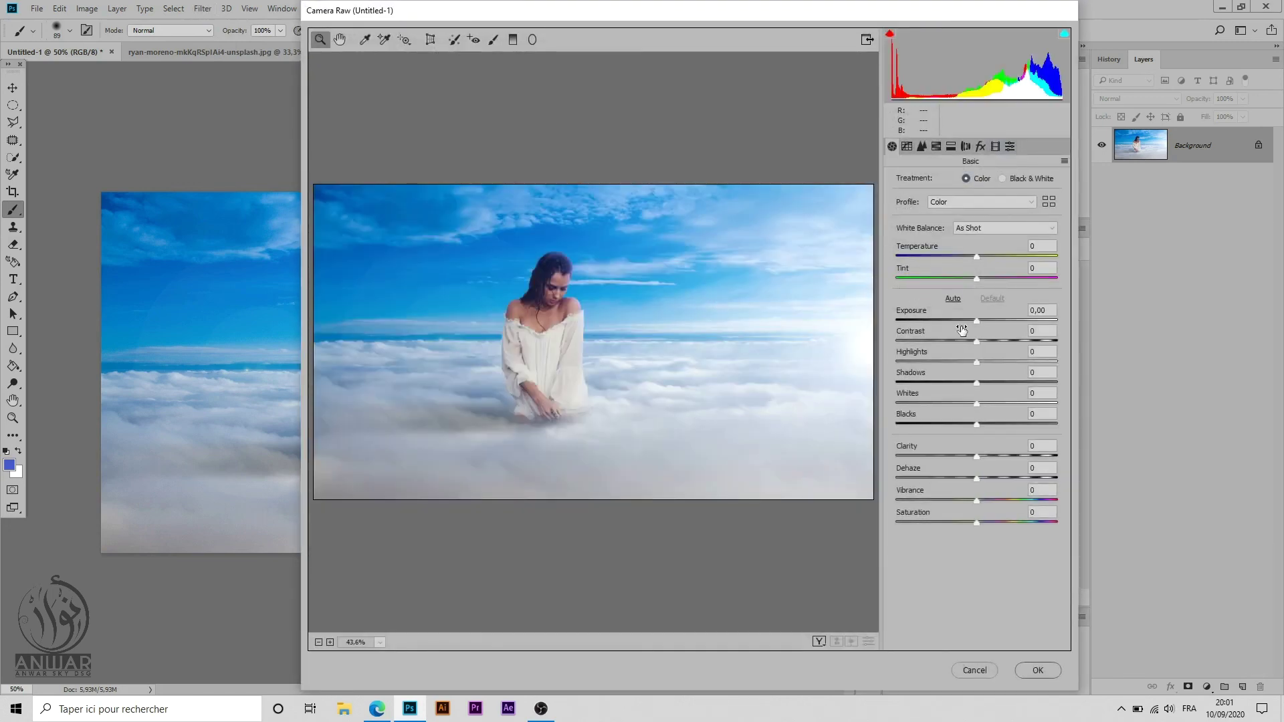
{"action": "left_click_drag", "start_coordinate": [976, 321], "coordinate": [957, 320]}
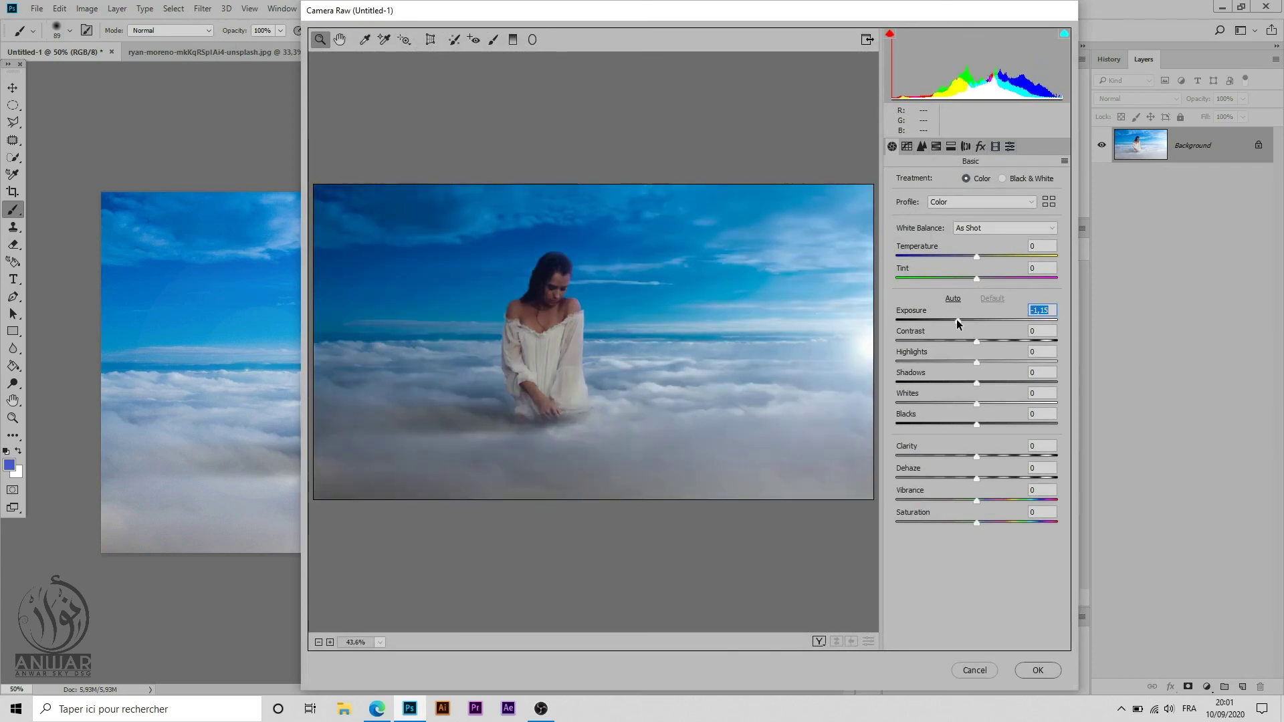
{"action": "left_click_drag", "start_coordinate": [956, 319], "coordinate": [1009, 341]}
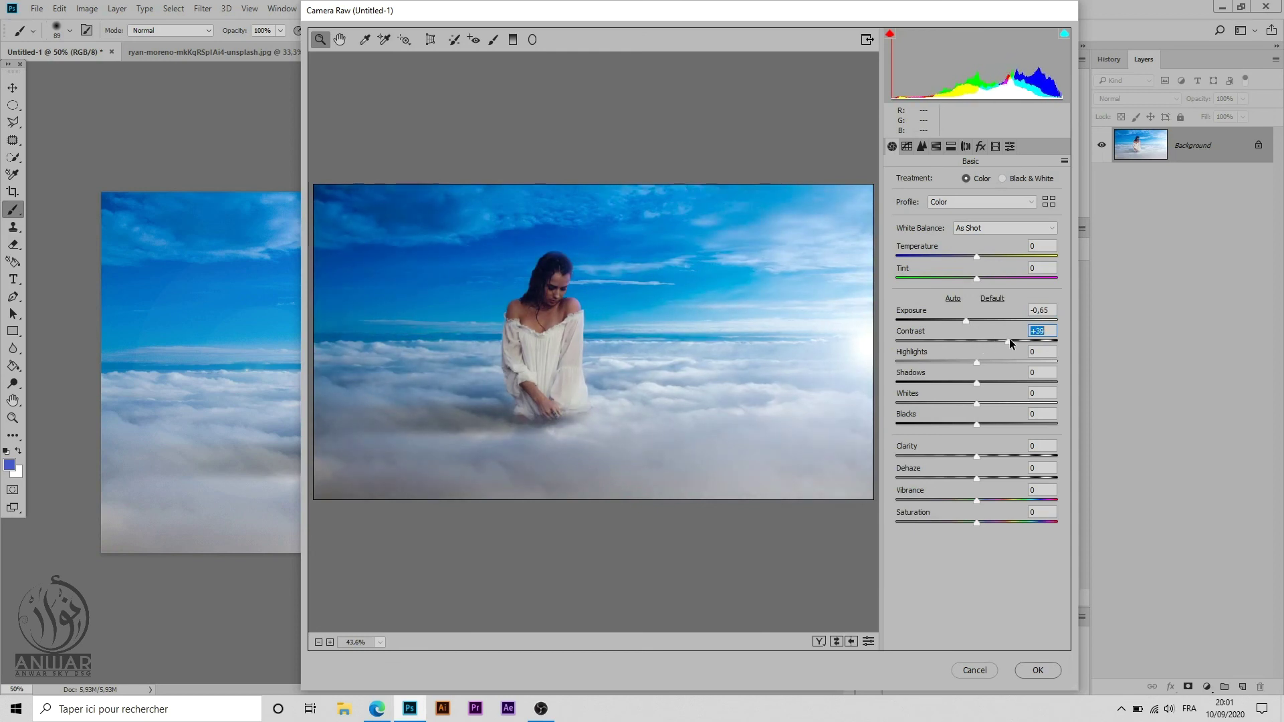
{"action": "key", "text": "Tab"}
{"action": "key", "text": "shift+Up"}
{"action": "mouse_move", "coordinate": [983, 362]}
{"action": "left_mouse_down"}
{"action": "mouse_move", "coordinate": [964, 363]}
{"action": "mouse_move", "coordinate": [1016, 356]}
{"action": "left_mouse_up"}
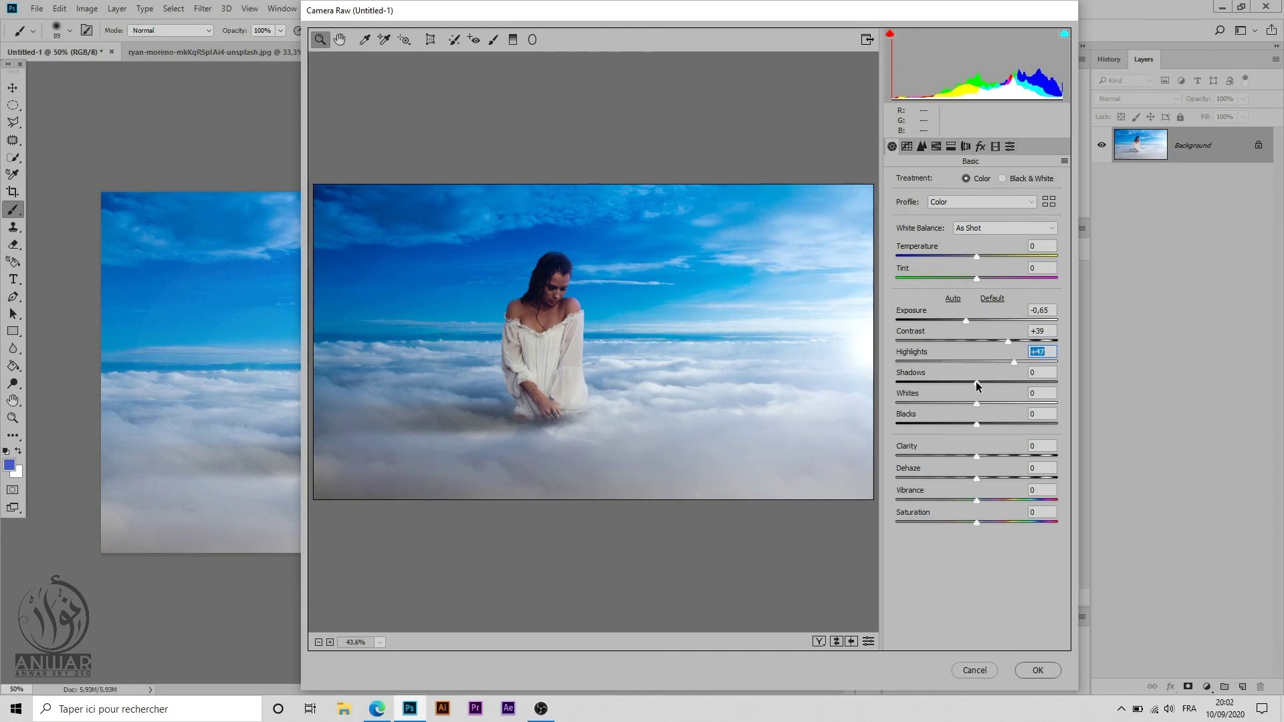
Step: Deepen shadows to -28, push whites to +55, nudge clarity, and keep dehaze near zero
{"action": "left_click_drag", "start_coordinate": [976, 382], "coordinate": [943, 381]}
{"action": "mouse_move", "coordinate": [977, 403]}
{"action": "left_mouse_down"}
{"action": "mouse_move", "coordinate": [1033, 404]}
{"action": "mouse_move", "coordinate": [1012, 403]}
{"action": "left_mouse_up"}
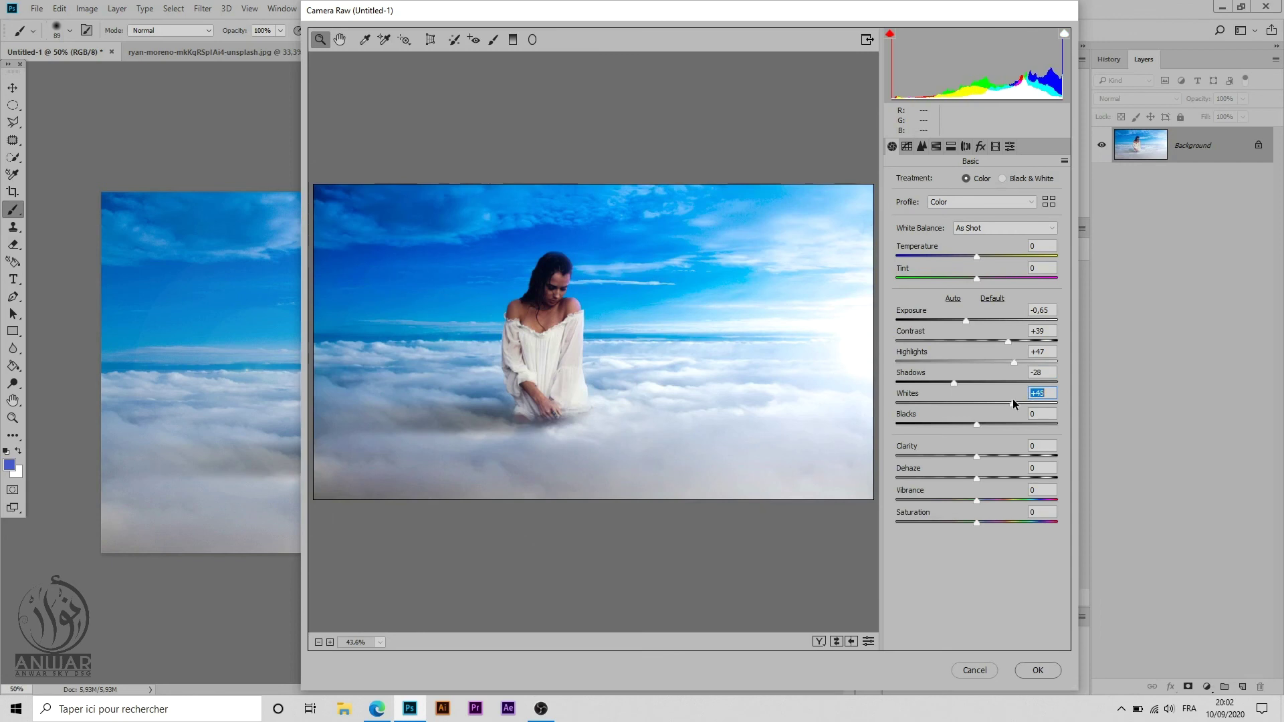
{"action": "left_click_drag", "start_coordinate": [1012, 403], "coordinate": [1020, 403]}
{"action": "mouse_move", "coordinate": [976, 455]}
{"action": "left_mouse_down"}
{"action": "mouse_move", "coordinate": [962, 455]}
{"action": "mouse_move", "coordinate": [984, 456]}
{"action": "left_mouse_up"}
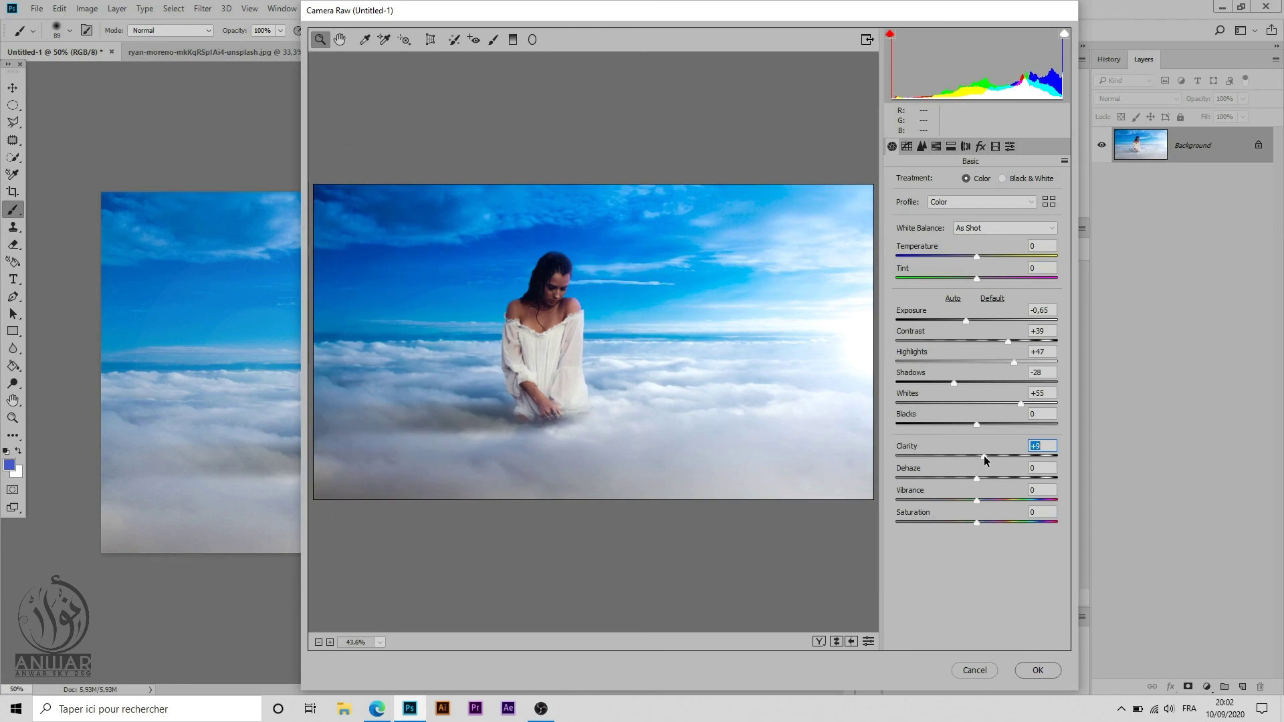
{"action": "left_click_drag", "start_coordinate": [976, 478], "coordinate": [953, 469]}
{"action": "left_click_drag", "start_coordinate": [954, 469], "coordinate": [969, 476]}
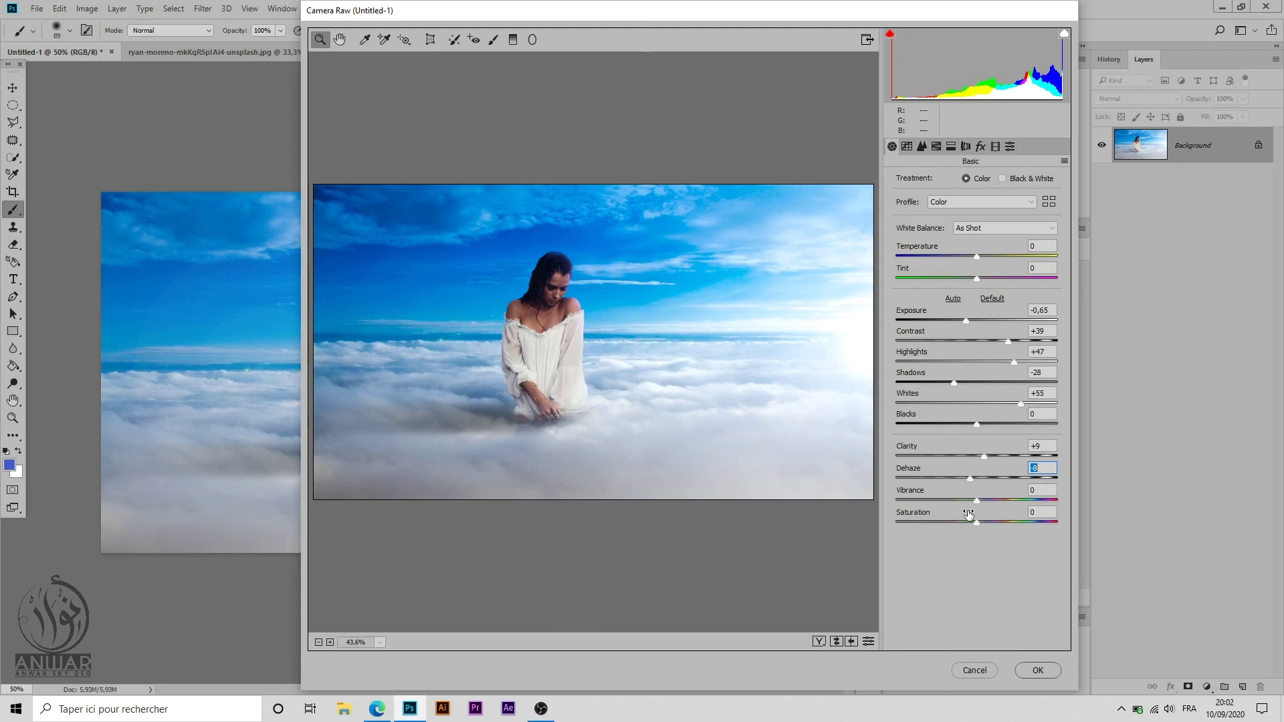
Step: Set vibrance +15, saturation -7, contrast +45, temperature +2, and apply the grade
{"action": "mouse_move", "coordinate": [976, 500]}
{"action": "left_mouse_down"}
{"action": "mouse_move", "coordinate": [954, 501]}
{"action": "mouse_move", "coordinate": [999, 492]}
{"action": "mouse_move", "coordinate": [988, 498]}
{"action": "left_mouse_up"}
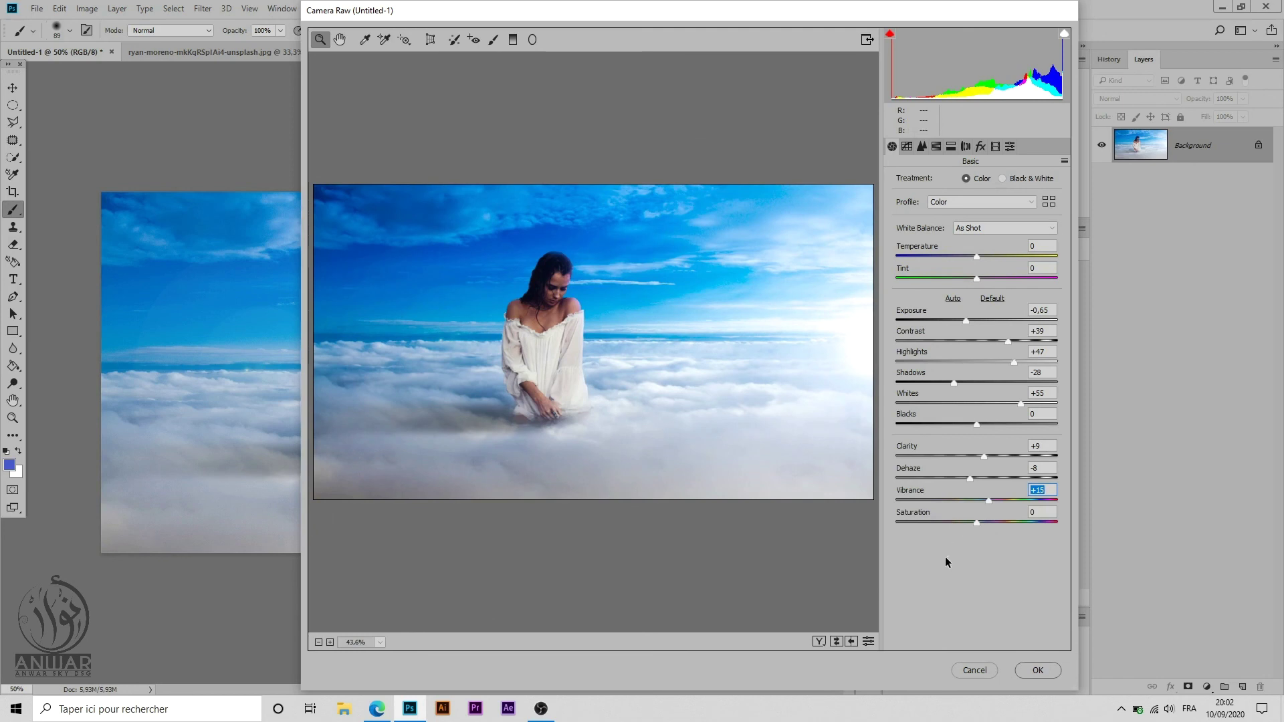
{"action": "mouse_move", "coordinate": [976, 521]}
{"action": "left_mouse_down"}
{"action": "mouse_move", "coordinate": [935, 523]}
{"action": "mouse_move", "coordinate": [980, 519]}
{"action": "left_mouse_up"}
{"action": "left_click_drag", "start_coordinate": [985, 513], "coordinate": [972, 515]}
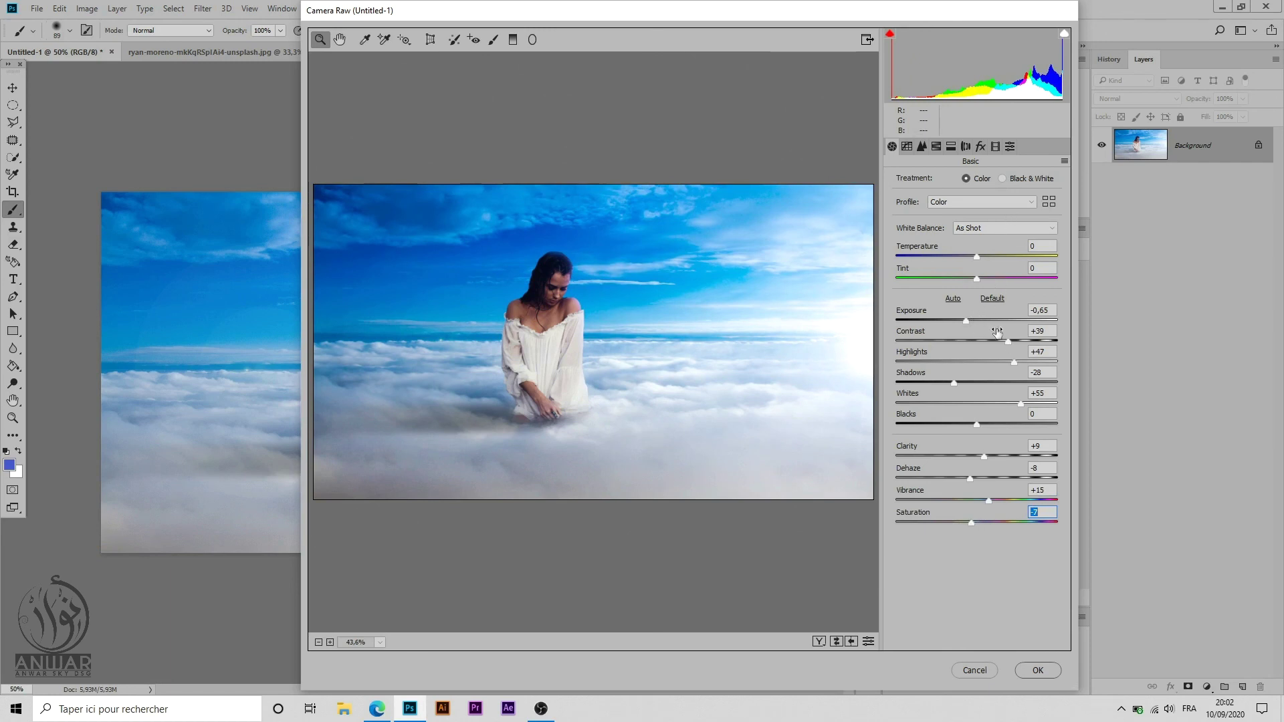
{"action": "left_click_drag", "start_coordinate": [1009, 340], "coordinate": [1013, 340]}
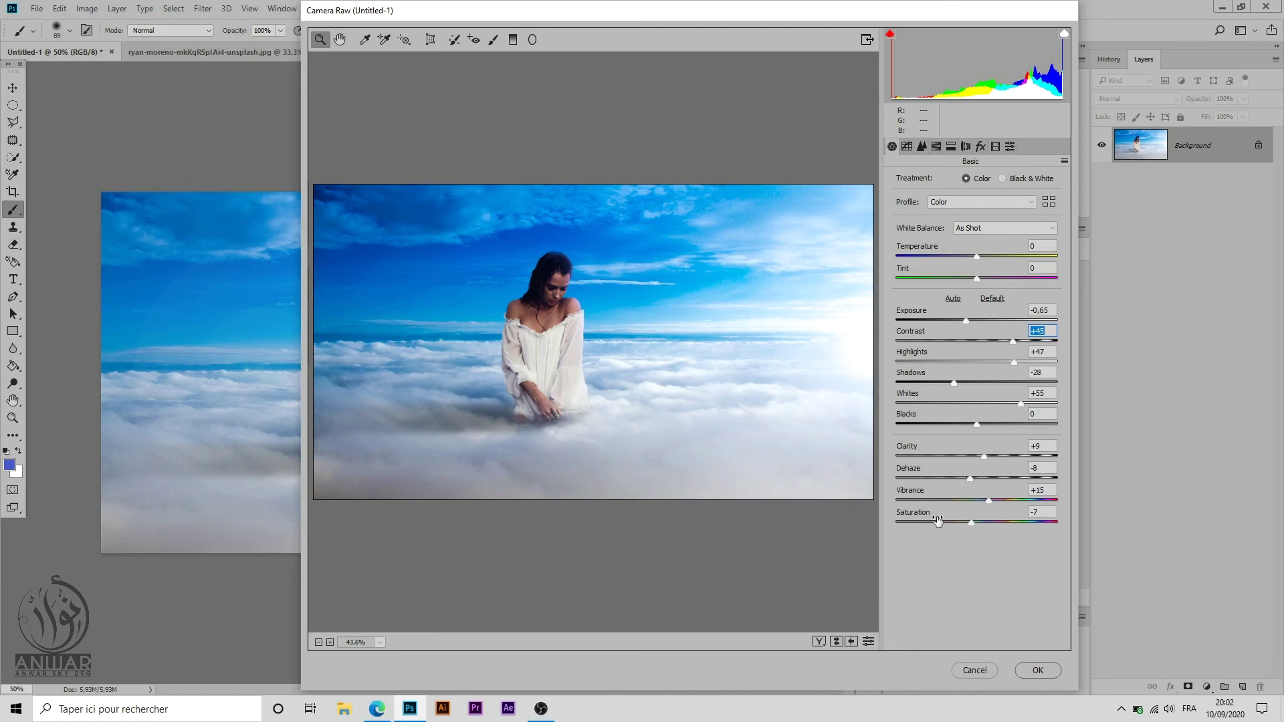
{"action": "mouse_move", "coordinate": [976, 257]}
{"action": "left_mouse_down"}
{"action": "mouse_move", "coordinate": [940, 255]}
{"action": "mouse_move", "coordinate": [976, 262]}
{"action": "left_mouse_up"}
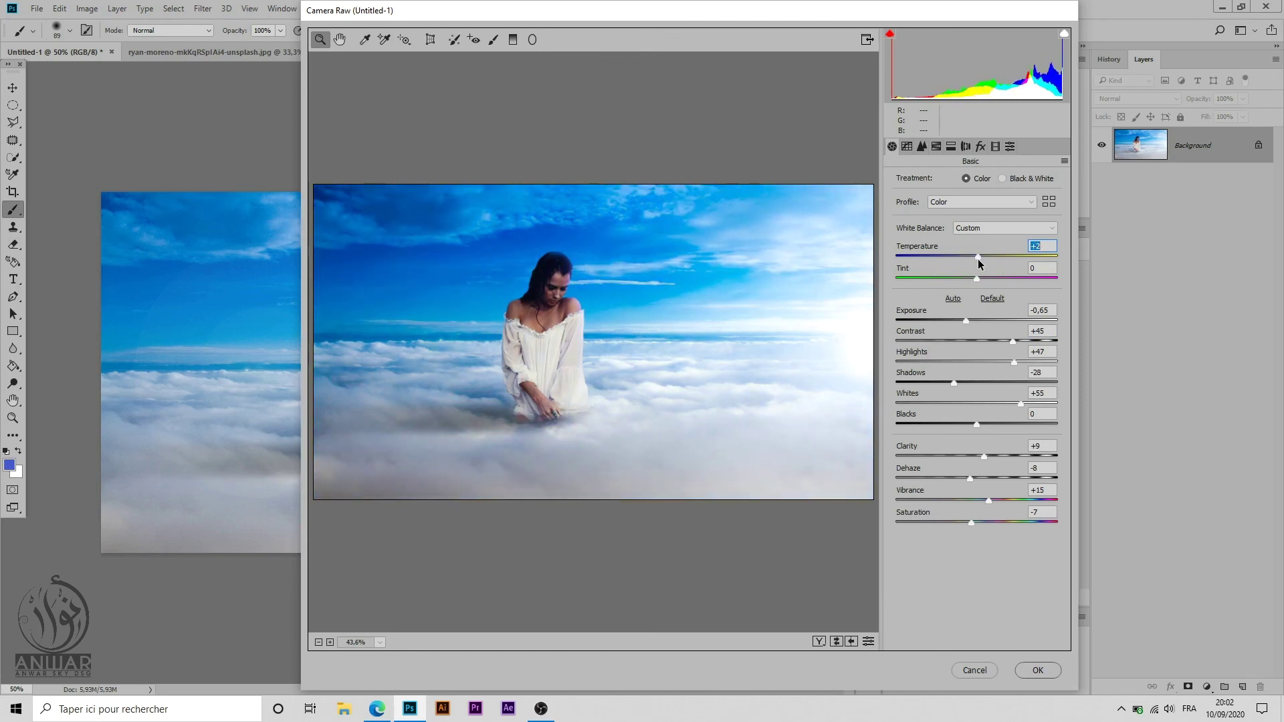
{"action": "left_click", "coordinate": [1042, 670]}
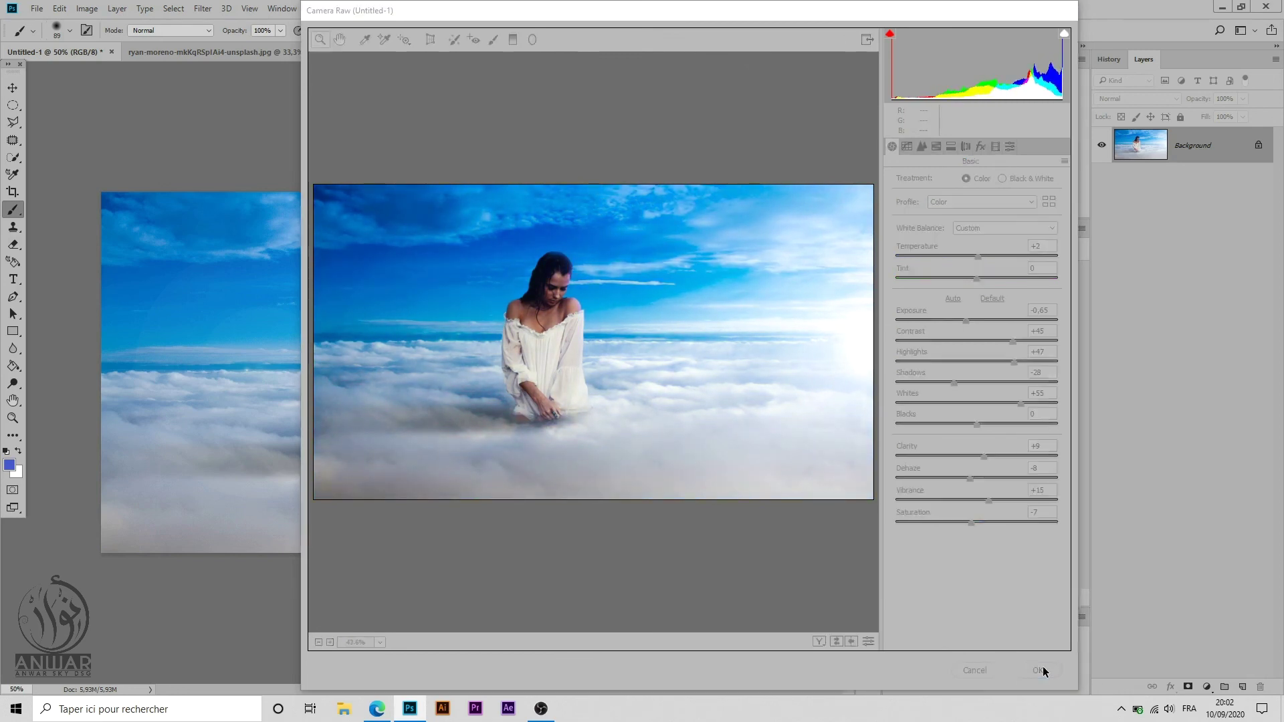